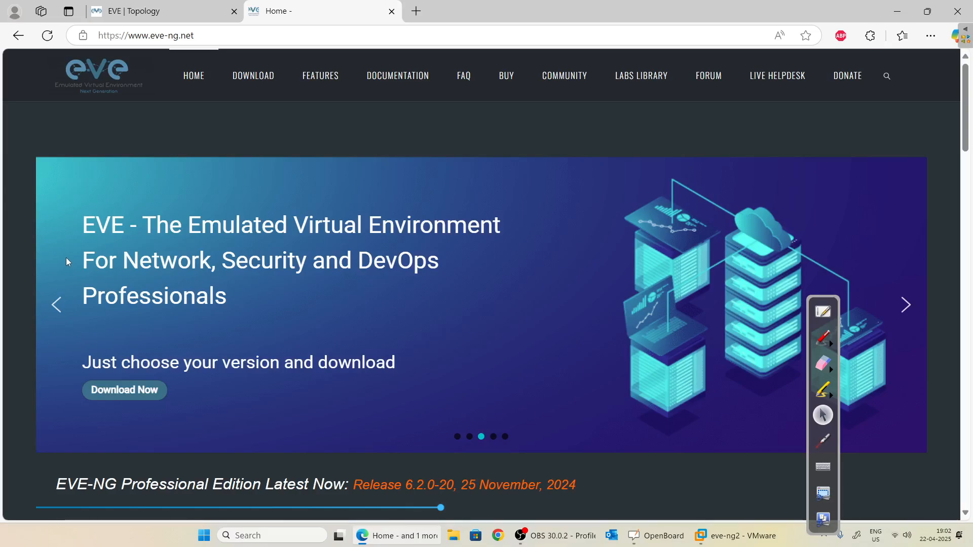
Open the EVE-NG documentation's 'How to create images' guide and scroll down to the Cisco entries.
left_click(381, 93)
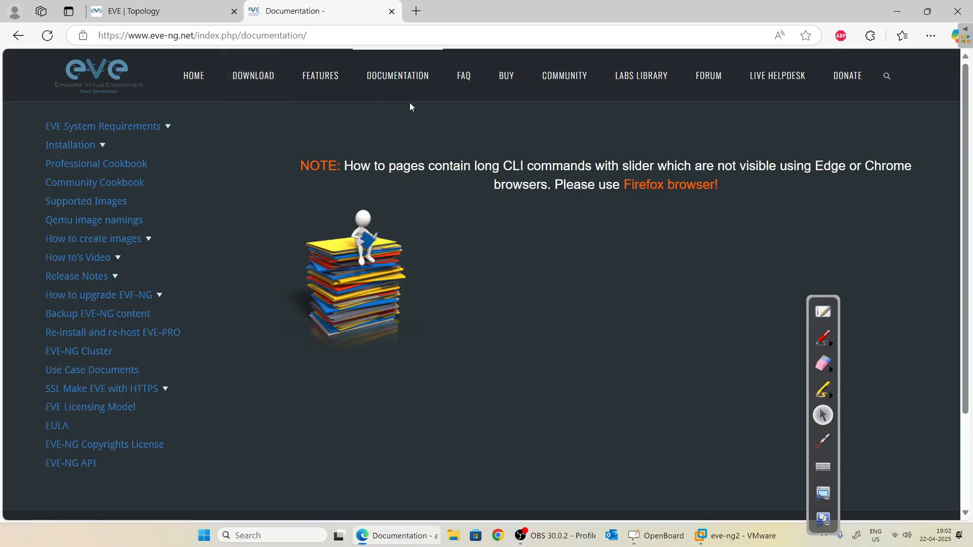
left_click(403, 85)
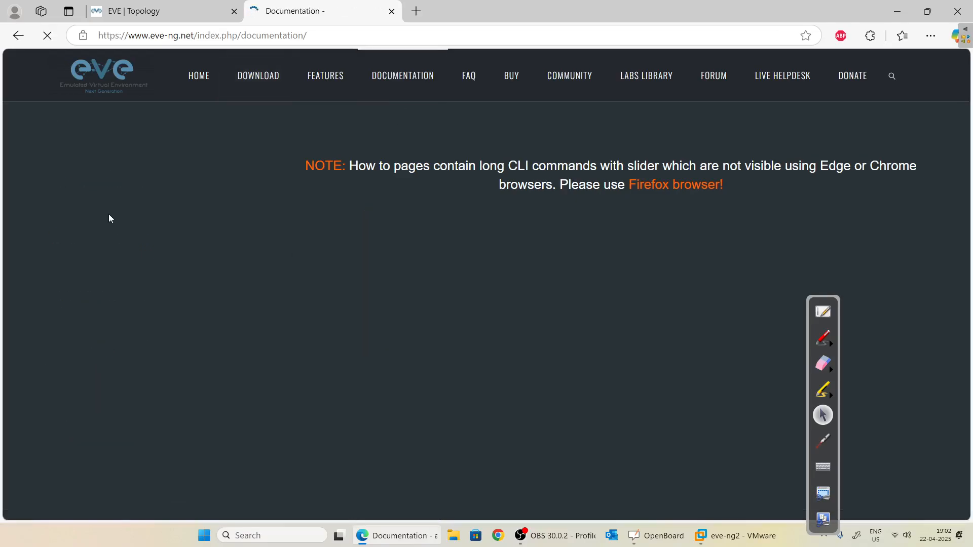
left_click(114, 246)
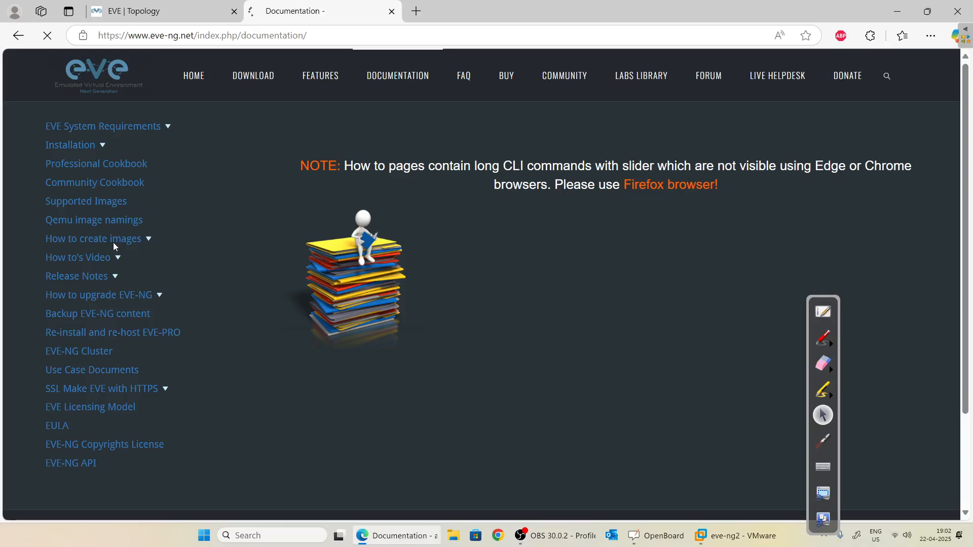
scroll(114, 270, "down", 8)
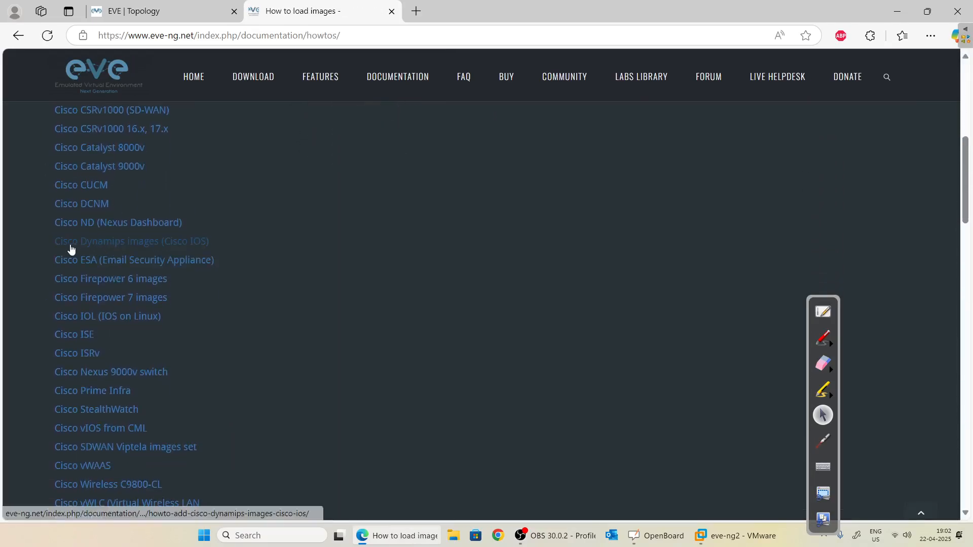
Open the Cisco Dynamips images guide and scroll through its table of tested images.
left_click(124, 249)
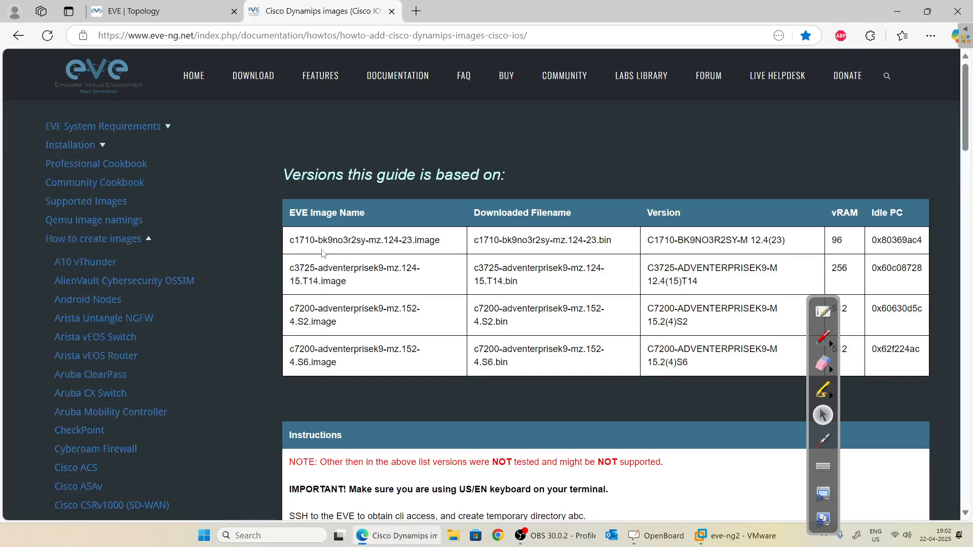
scroll(458, 373, "down", 6)
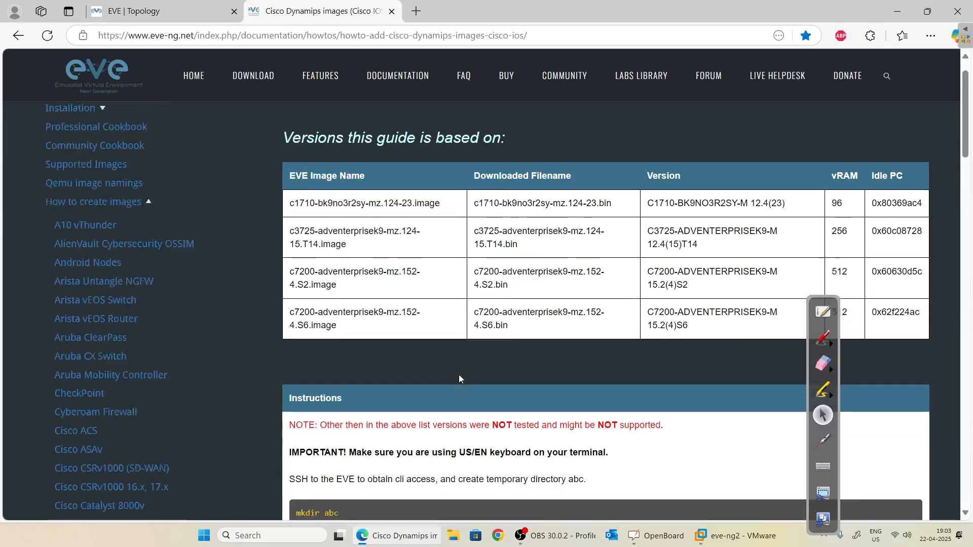
scroll(458, 367, "down", 4)
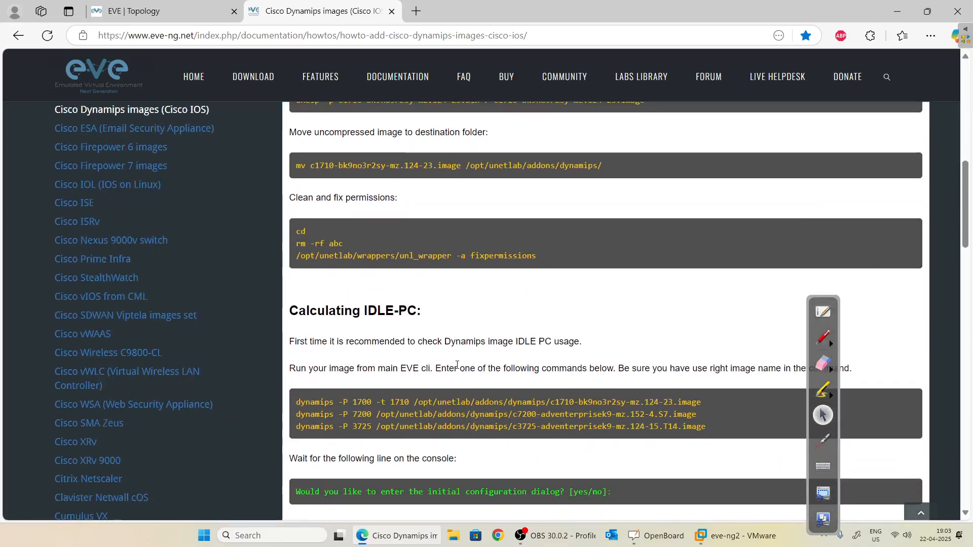
scroll(457, 368, "up", 8)
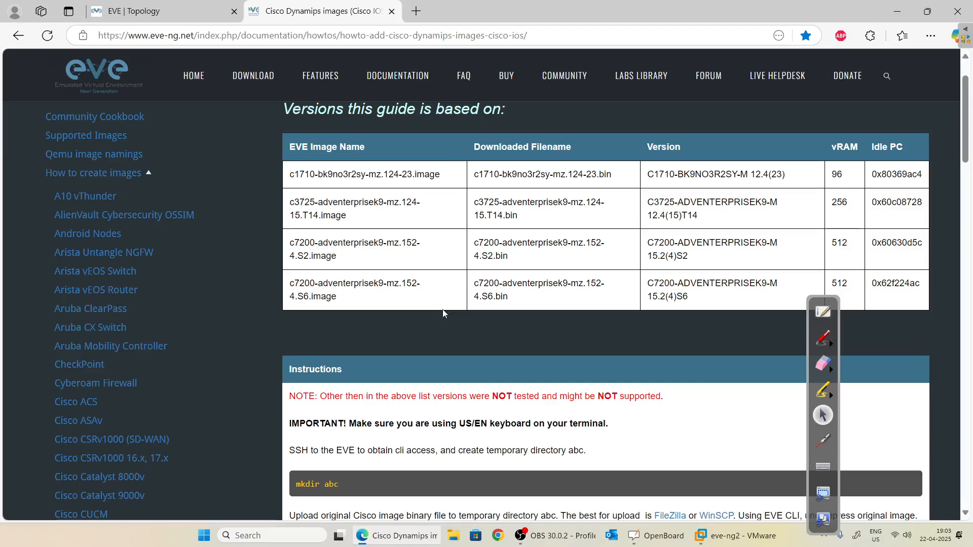
Tick the c1710, c3725 and first c7200 rows with the pen, then switch to the EVE topology.
left_click(823, 338)
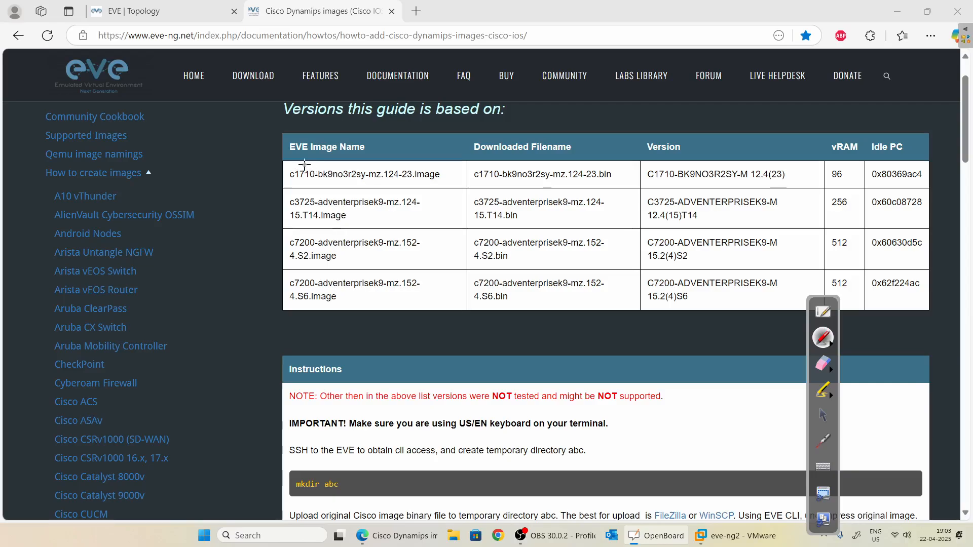
mouse_move(302, 164)
left_mouse_down()
mouse_move(311, 160)
mouse_move(311, 185)
left_mouse_up()
left_click_drag(302, 231, 312, 227)
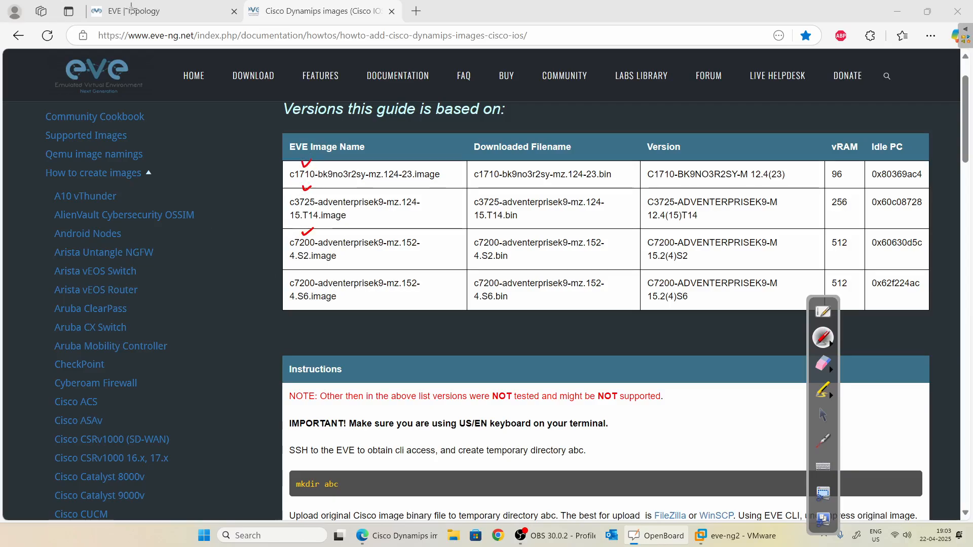
left_click(823, 415)
left_click(132, 11)
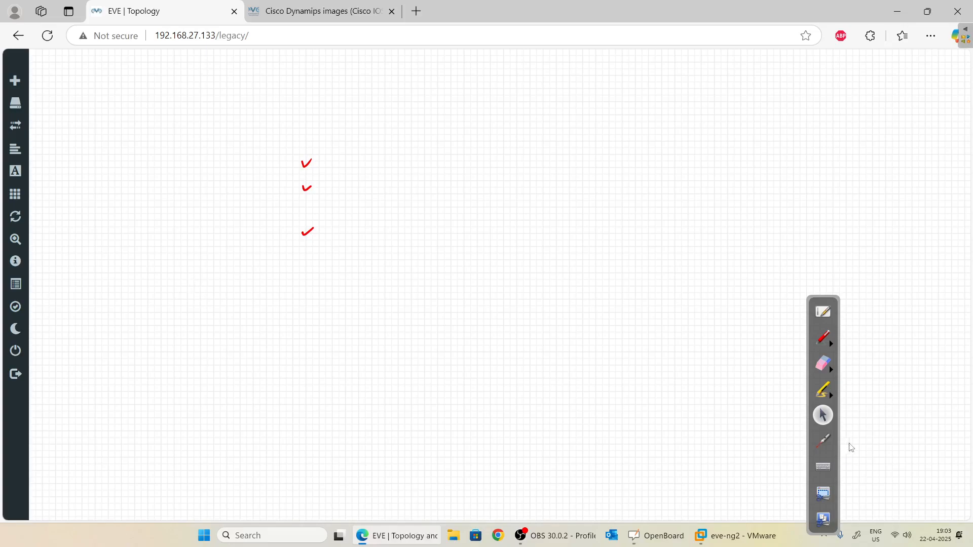
Erase all the drawn check marks from the screen.
left_click(822, 363)
left_click(913, 372)
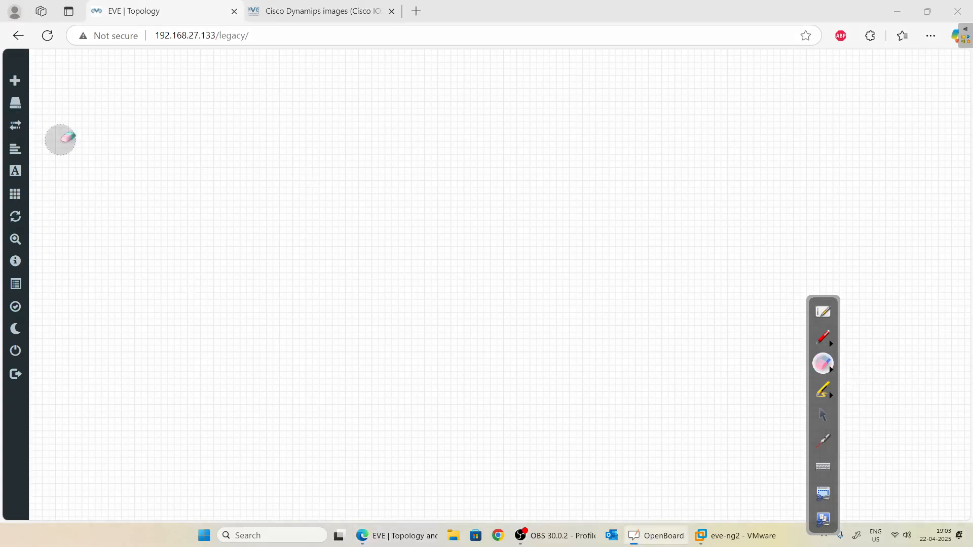
left_click(823, 415)
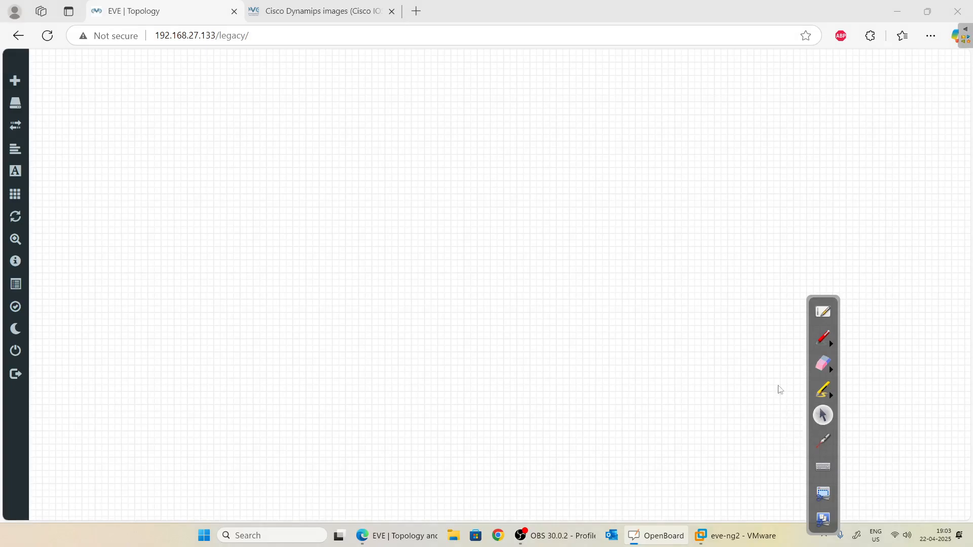
Check that the Add Node templates include IOS 1710, 3725 and 7206VXR, then return to the guide.
right_click(130, 167)
left_click(192, 198)
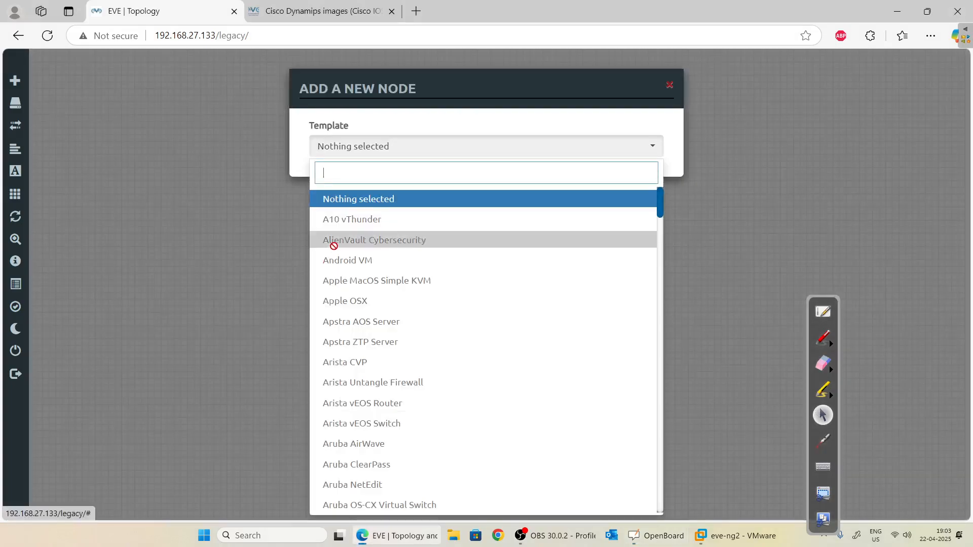
scroll(334, 251, "down", 12)
scroll(353, 295, "down", 5)
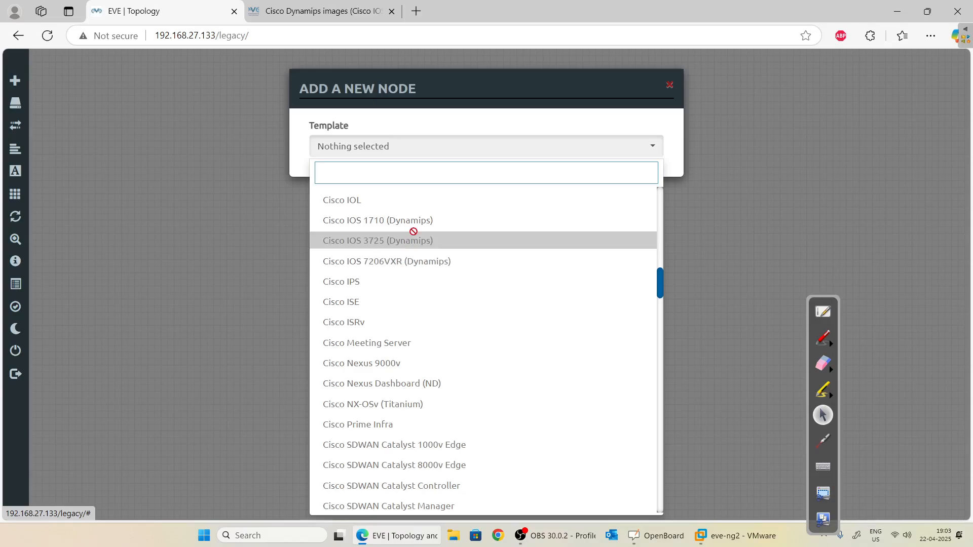
left_click(218, 216)
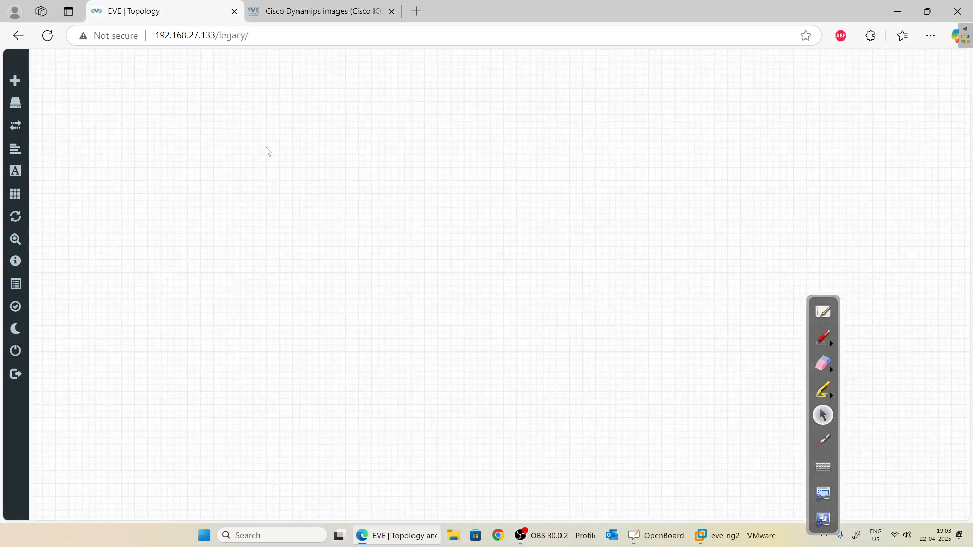
left_click(320, 12)
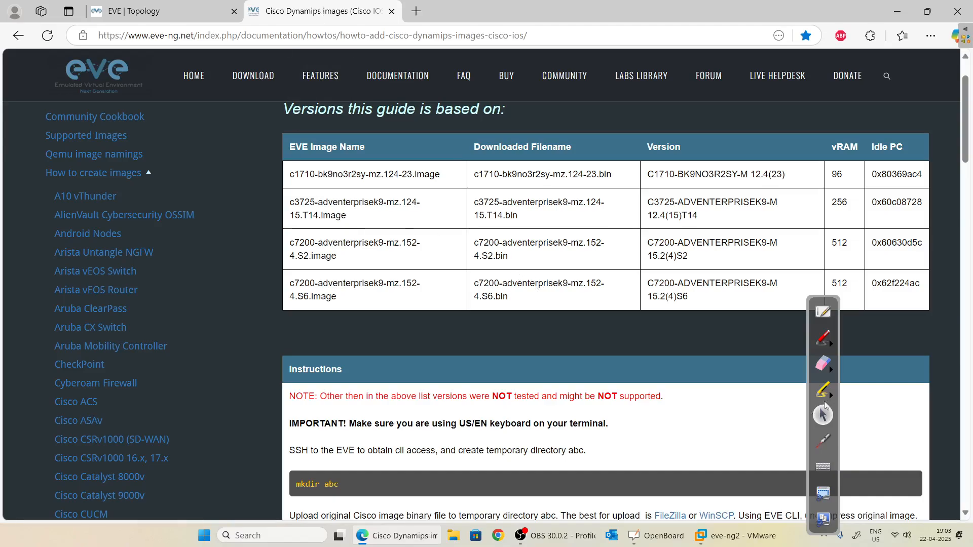
Underline c1710, c3725 and both c7200 names in the Downloaded Filename column in red.
left_click(823, 363)
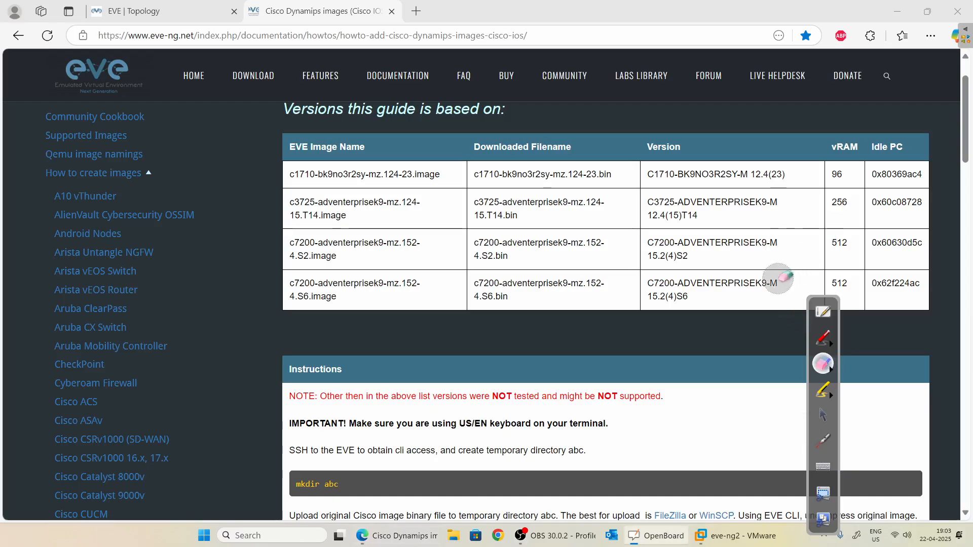
left_click(823, 338)
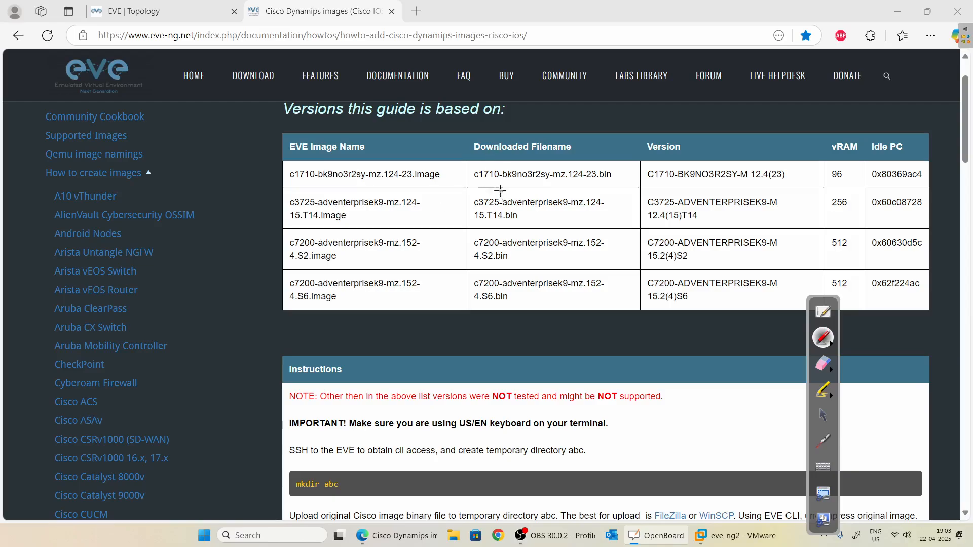
left_click_drag(474, 183, 502, 183)
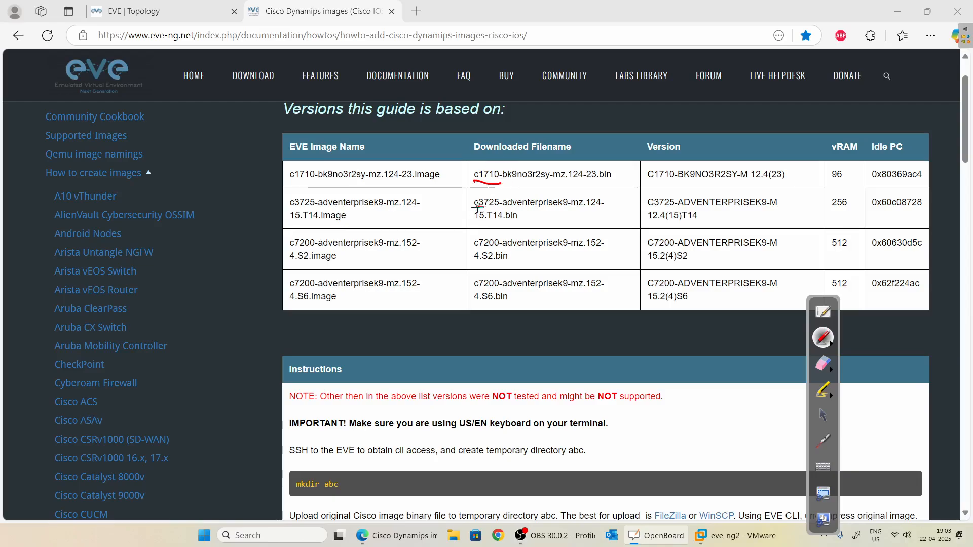
left_click_drag(475, 208, 500, 207)
left_click_drag(475, 248, 499, 248)
left_click_drag(474, 288, 499, 288)
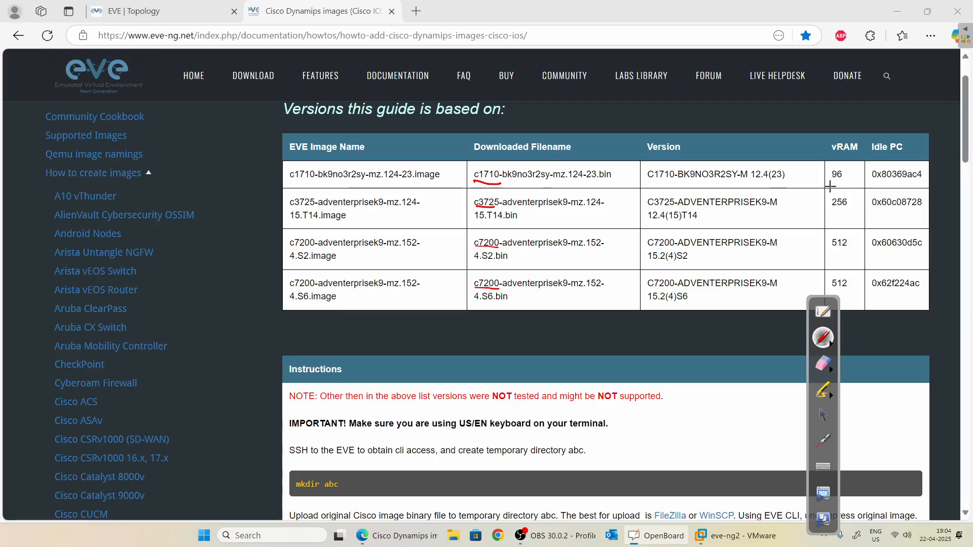
Circle c1710's vRAM value 96 and Idle PC value 0x80369ac4.
mouse_move(832, 182)
left_mouse_down()
mouse_move(845, 165)
mouse_move(844, 186)
left_mouse_up()
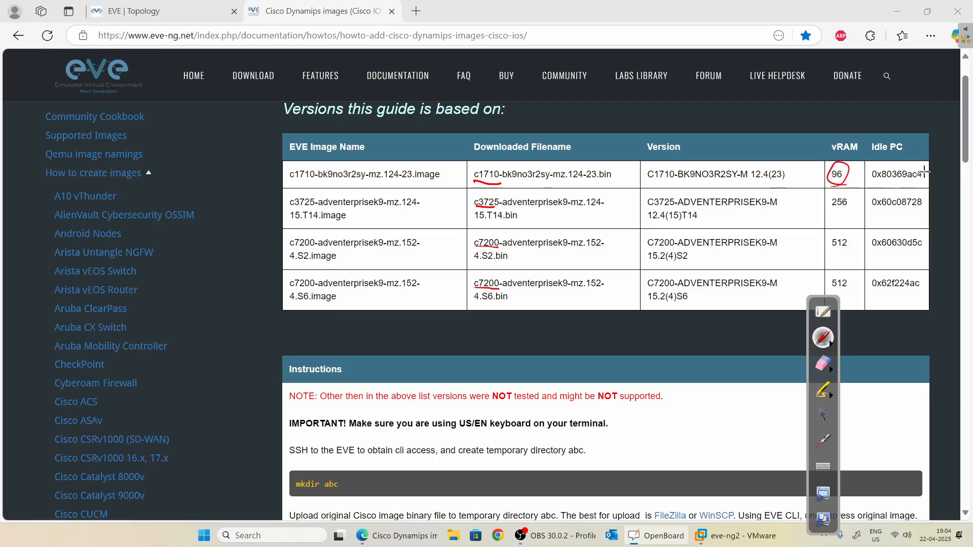
mouse_move(927, 166)
left_mouse_down()
mouse_move(871, 174)
mouse_move(907, 189)
mouse_move(928, 169)
left_mouse_up()
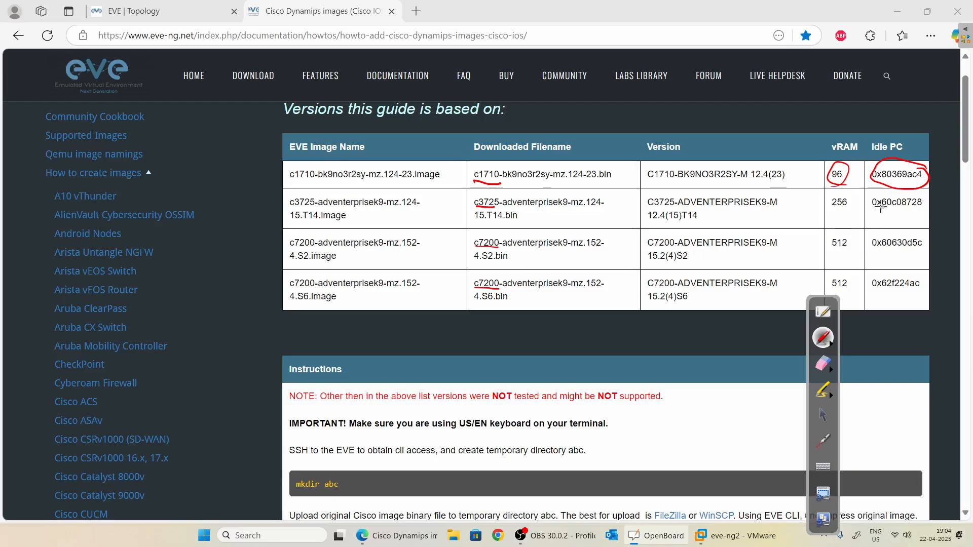
scroll(651, 340, "down", 3)
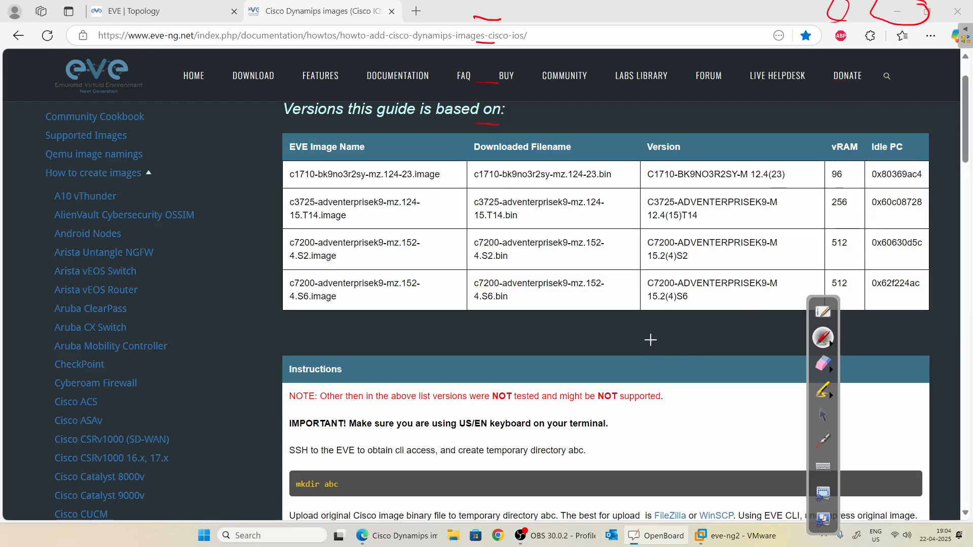
left_click(822, 416)
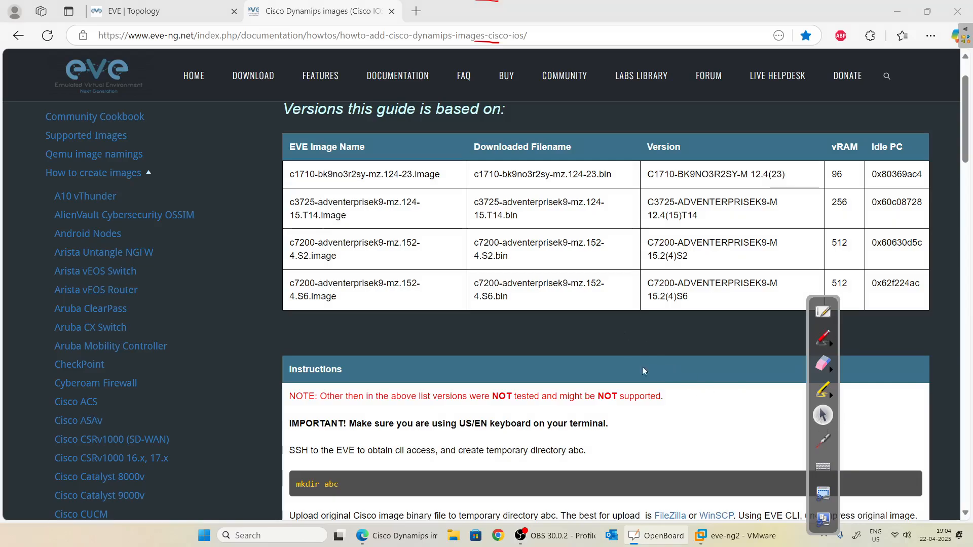
In the Instructions, mark the unzip command's .bin extension and circle the abc folder in mkdir.
scroll(615, 364, "down", 3)
scroll(615, 360, "down", 3)
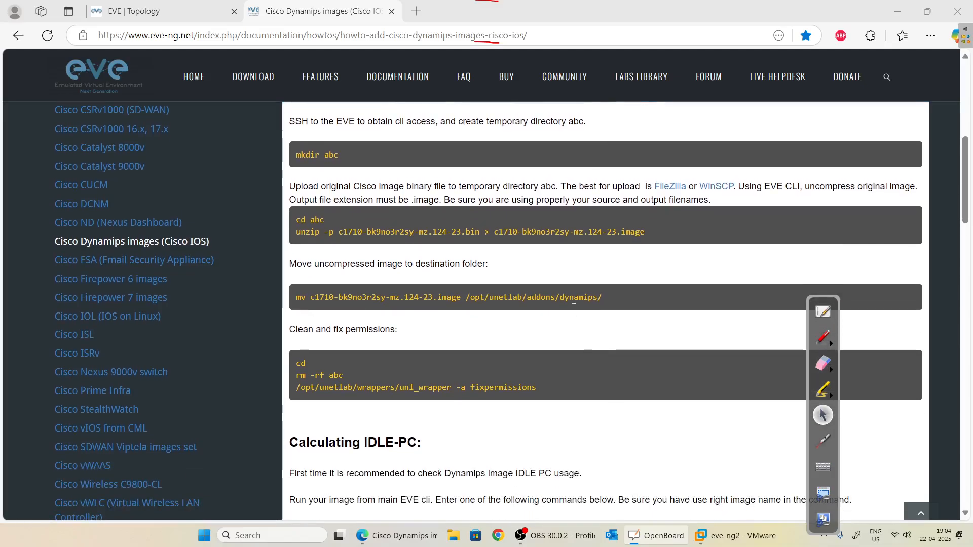
left_click(822, 338)
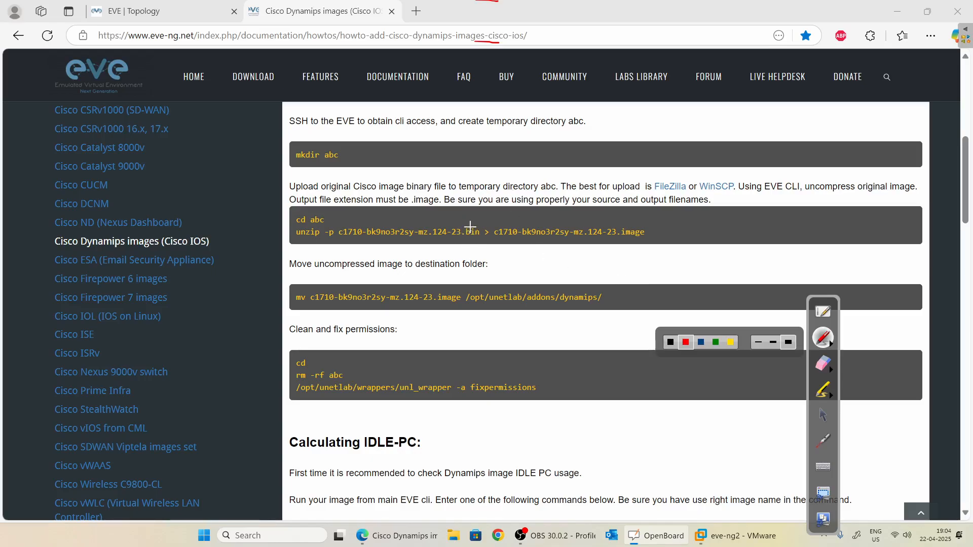
mouse_move(470, 225)
left_mouse_down()
mouse_move(489, 221)
mouse_move(469, 239)
mouse_move(479, 236)
left_mouse_up()
mouse_move(339, 153)
left_mouse_down()
mouse_move(360, 150)
mouse_move(349, 163)
left_mouse_up()
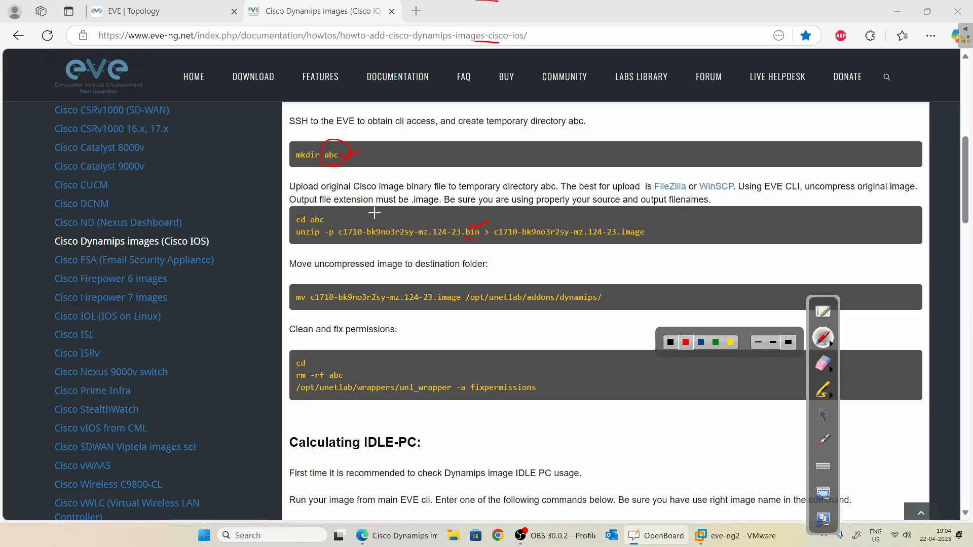
mouse_move(372, 228)
left_mouse_down()
mouse_move(403, 190)
mouse_move(390, 163)
mouse_move(362, 161)
left_mouse_up()
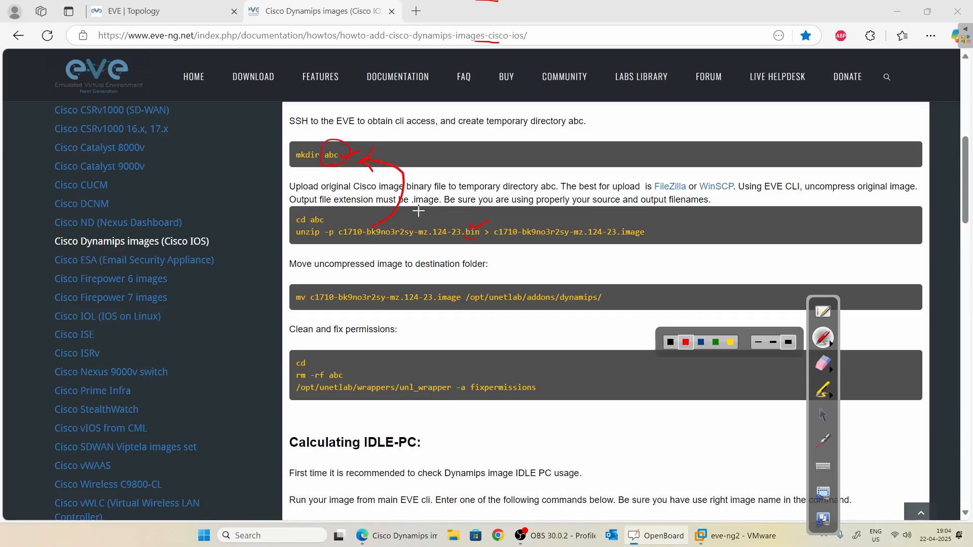
Write WinSCP as the upload tool and underline the unzip -p command with an arrow to abc.
mouse_move(438, 175)
left_mouse_down()
mouse_move(527, 177)
mouse_move(545, 165)
left_mouse_up()
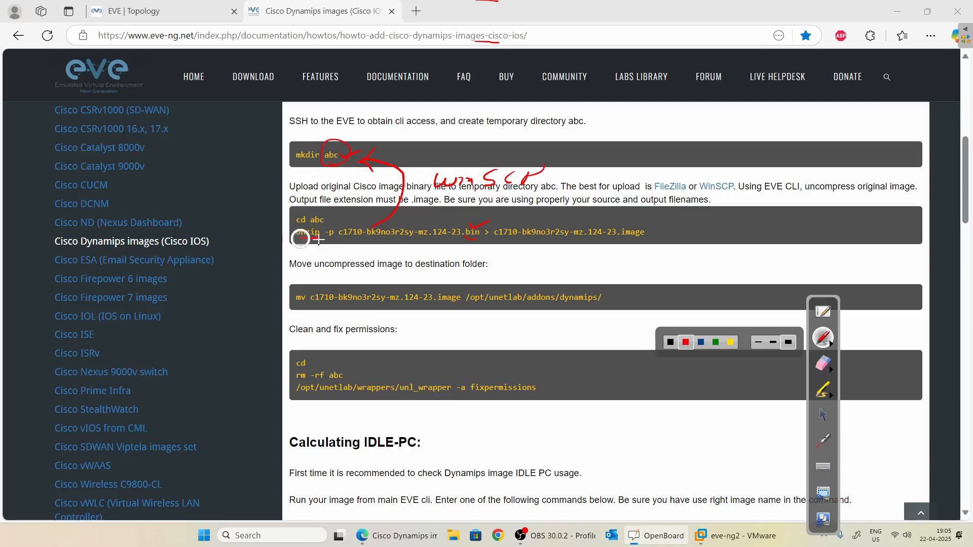
left_click_drag(303, 238, 317, 237)
left_click_drag(328, 241, 337, 240)
left_click_drag(306, 208, 339, 174)
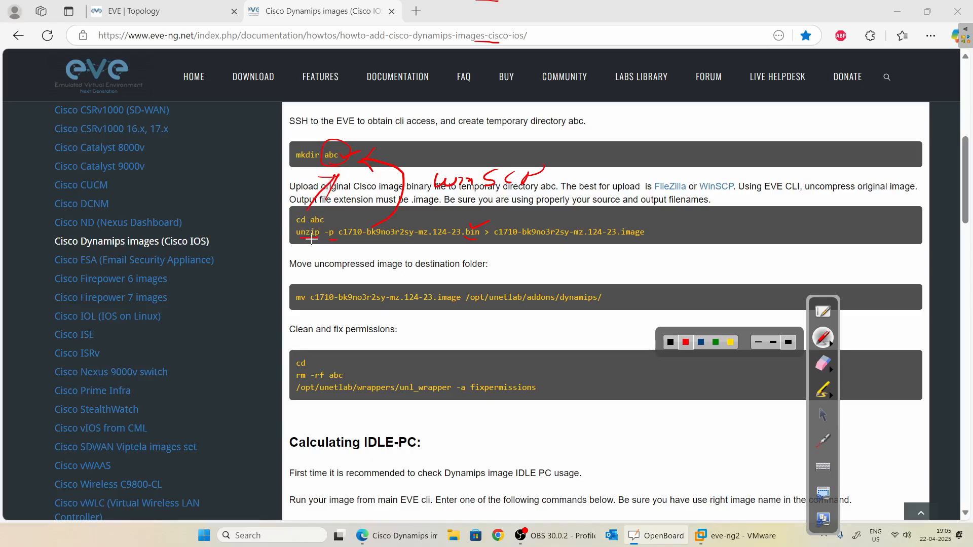
mouse_move(317, 238)
left_mouse_down()
mouse_move(555, 241)
mouse_move(649, 230)
mouse_move(623, 221)
left_mouse_up()
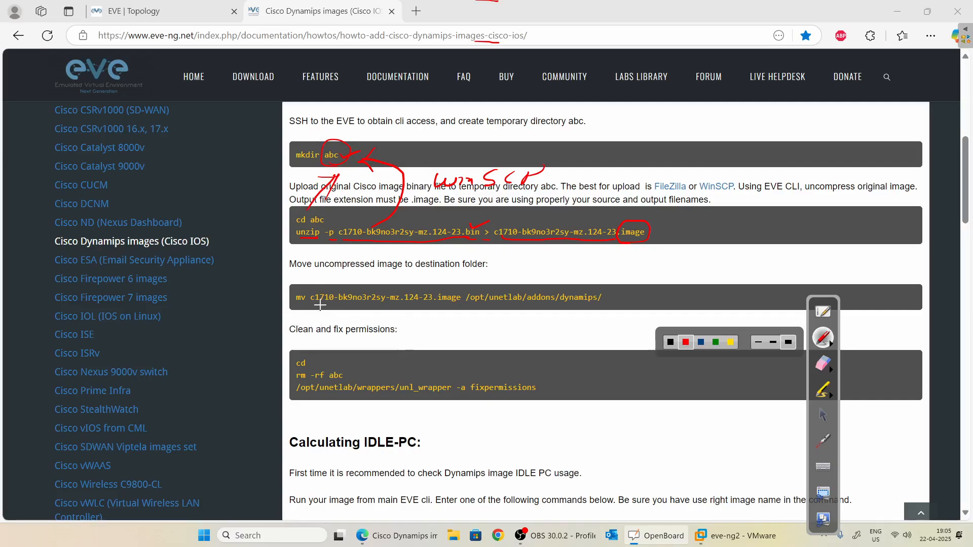
Mark the mv command's image name and its /opt/unetlab/addons/dynamips destination path.
left_click_drag(314, 307, 405, 307)
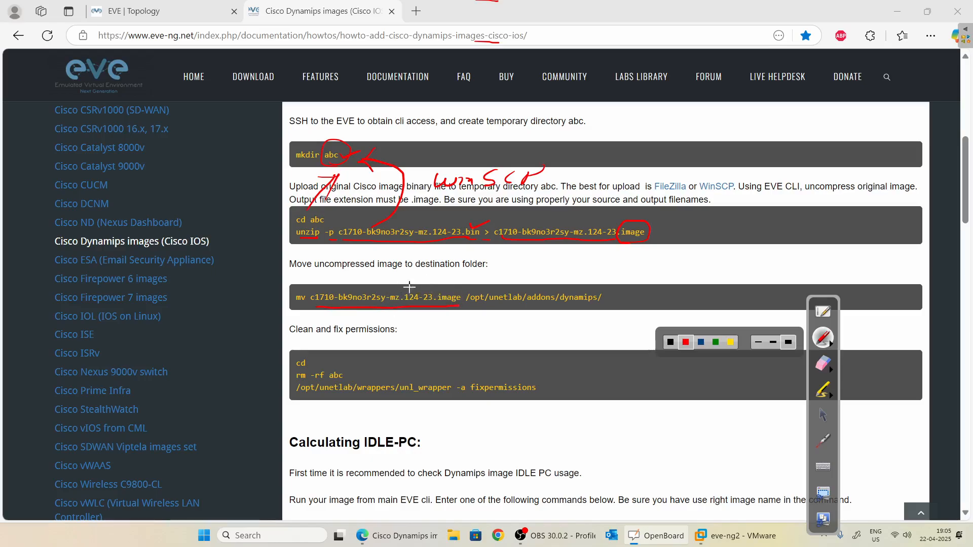
left_click_drag(297, 289, 307, 285)
left_click_drag(478, 286, 485, 277)
left_click_drag(505, 288, 554, 280)
left_click_drag(607, 300, 617, 296)
Circle the cleanup cd line and underline the unl_wrapper fixpermissions command.
mouse_move(290, 372)
left_mouse_down()
mouse_move(304, 356)
mouse_move(350, 357)
mouse_move(356, 366)
mouse_move(302, 372)
left_mouse_up()
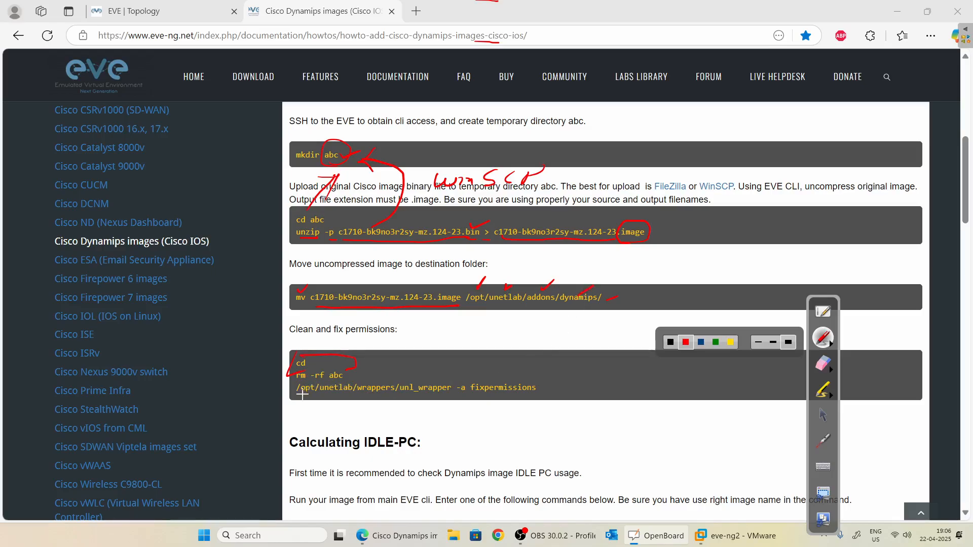
left_click_drag(299, 399, 378, 398)
left_click_drag(439, 399, 525, 399)
left_click(823, 415)
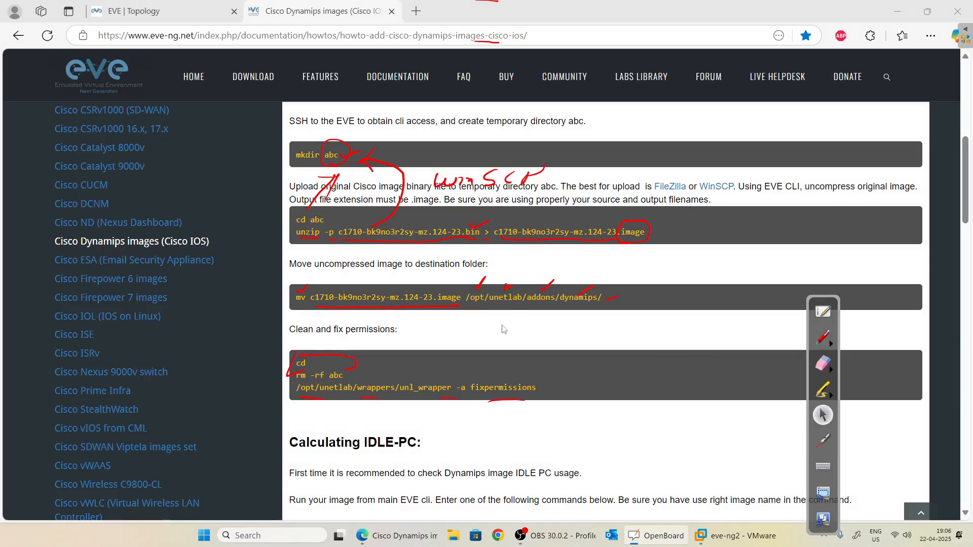
Open File Explorer and erase all red annotations from the screen.
left_click(453, 536)
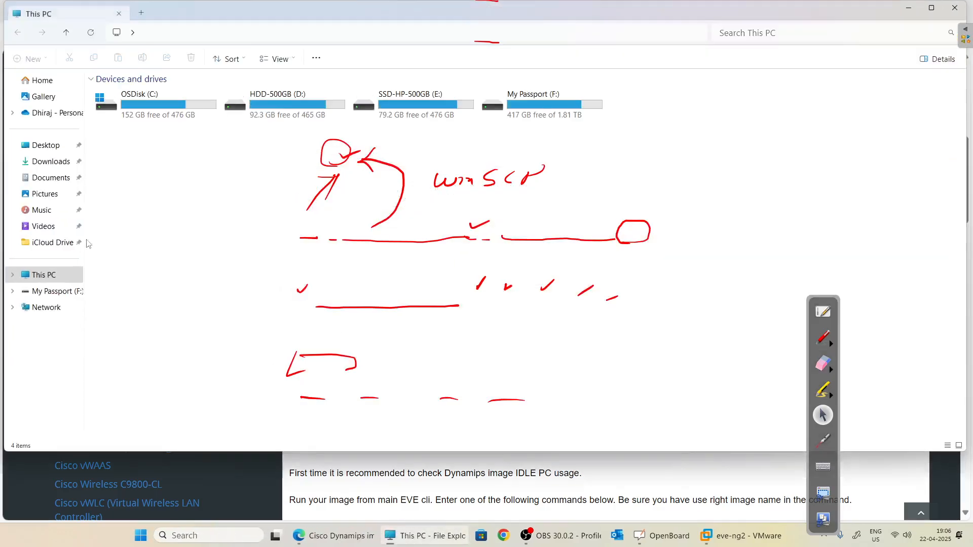
left_click(831, 374)
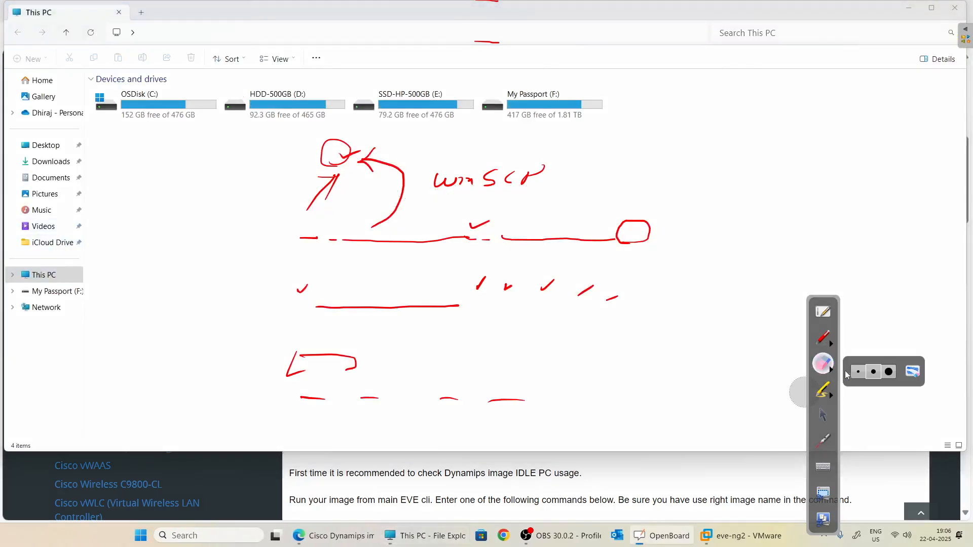
left_click(915, 373)
left_click(823, 415)
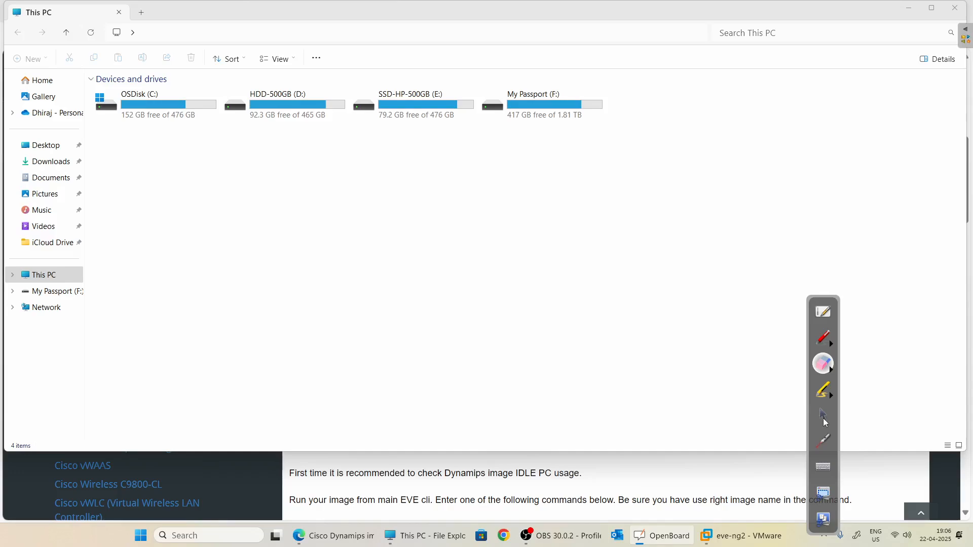
Browse to C:\sft\Cisco 3725\Cisco 3725 to show the full c3725-adventerprisek9-mz.124-15.T14.image name, then minimize.
double_click(152, 104)
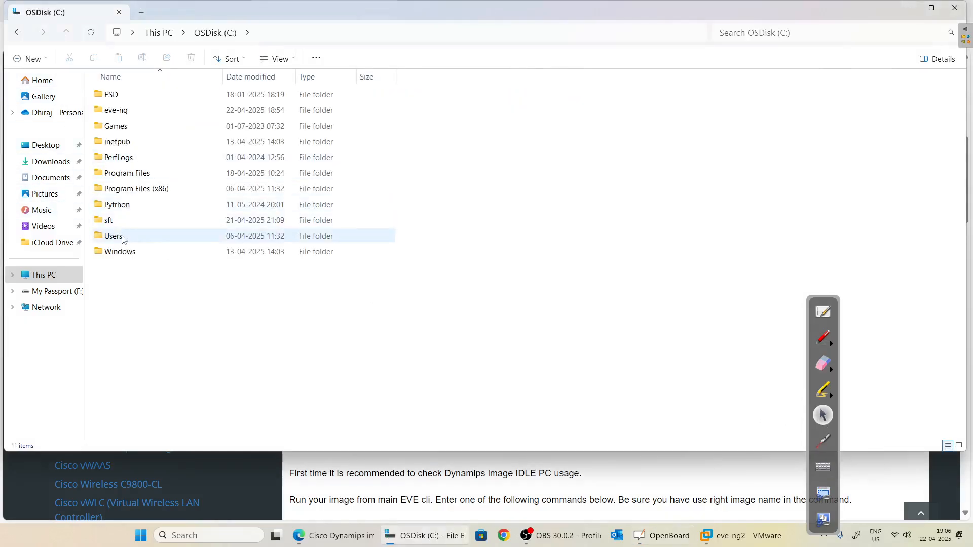
double_click(130, 226)
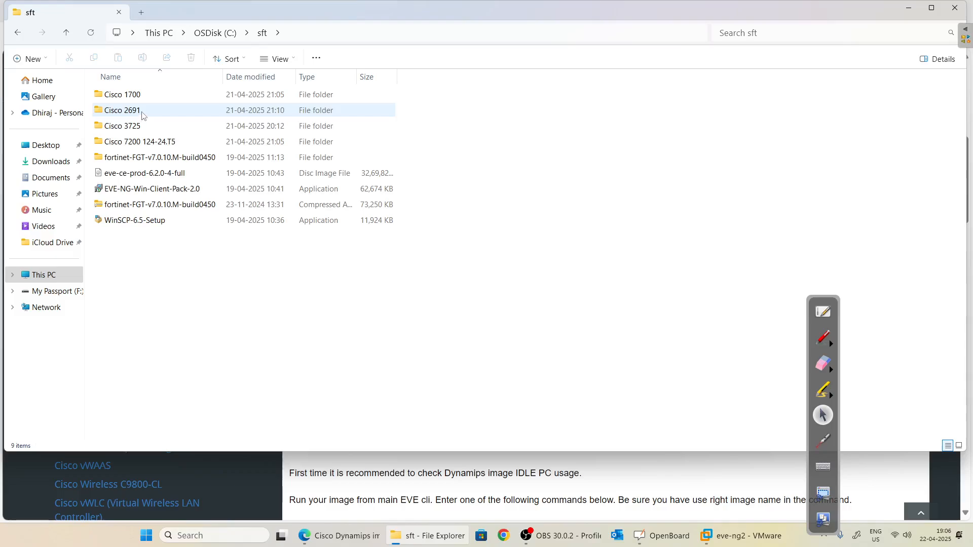
double_click(143, 127)
double_click(134, 99)
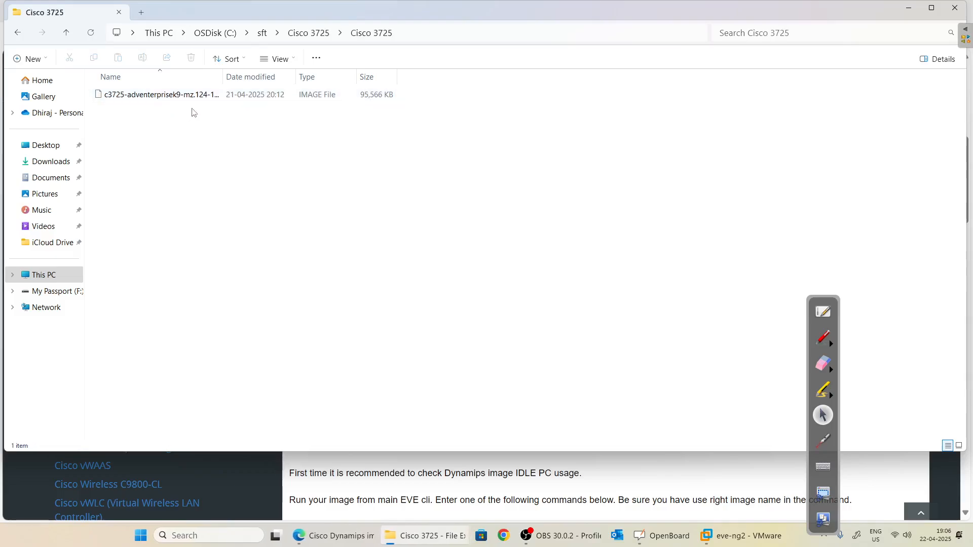
left_click_drag(221, 77, 350, 77)
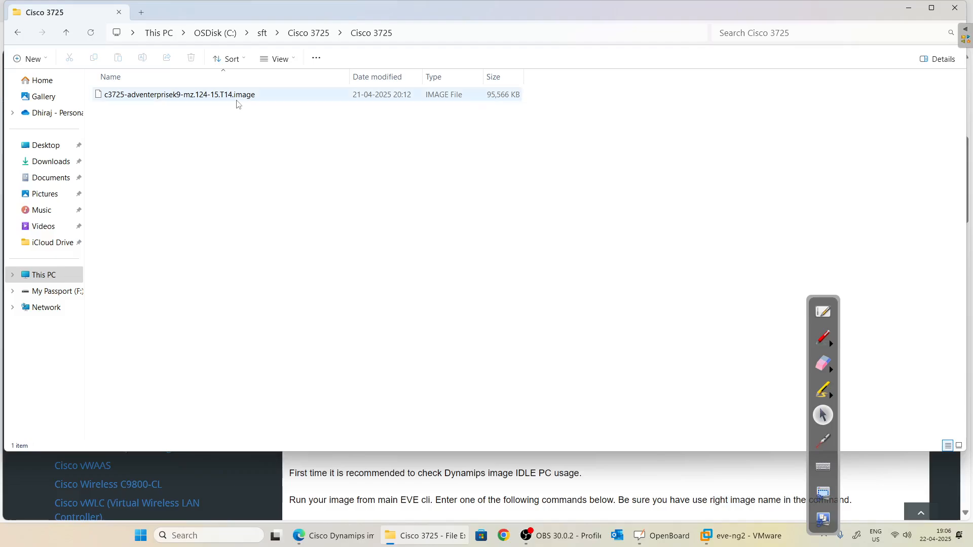
left_click(908, 8)
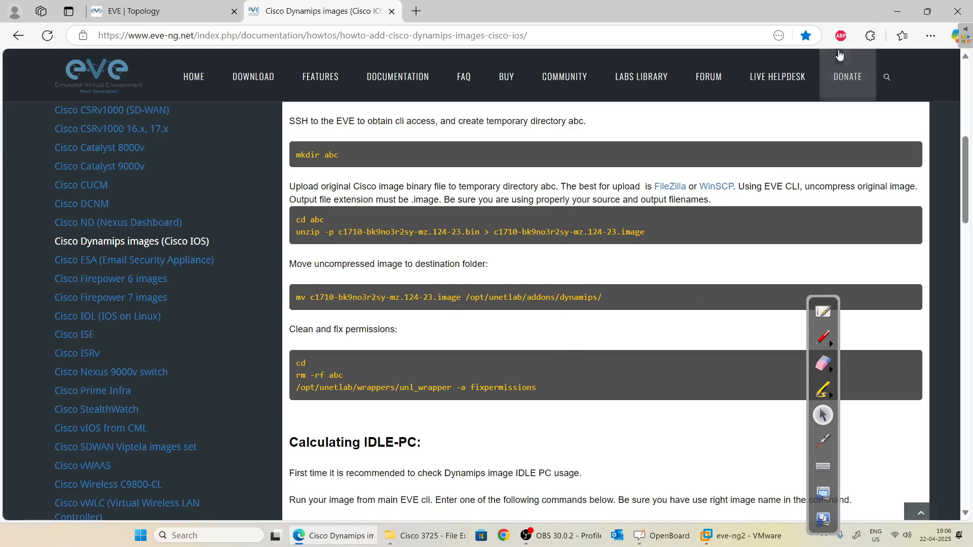
Launch WinSCP from Windows search and start a new site connection.
left_click(898, 18)
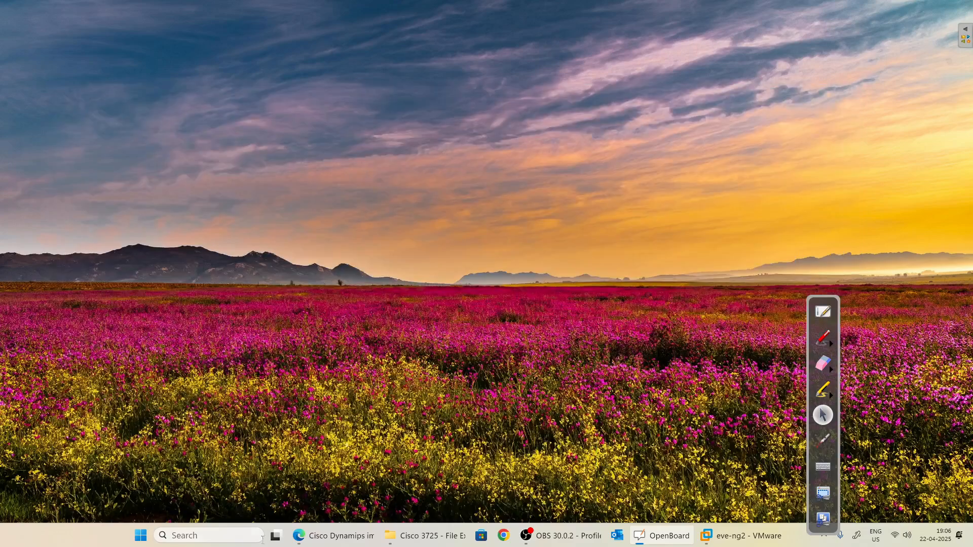
left_click(202, 541)
type("wins")
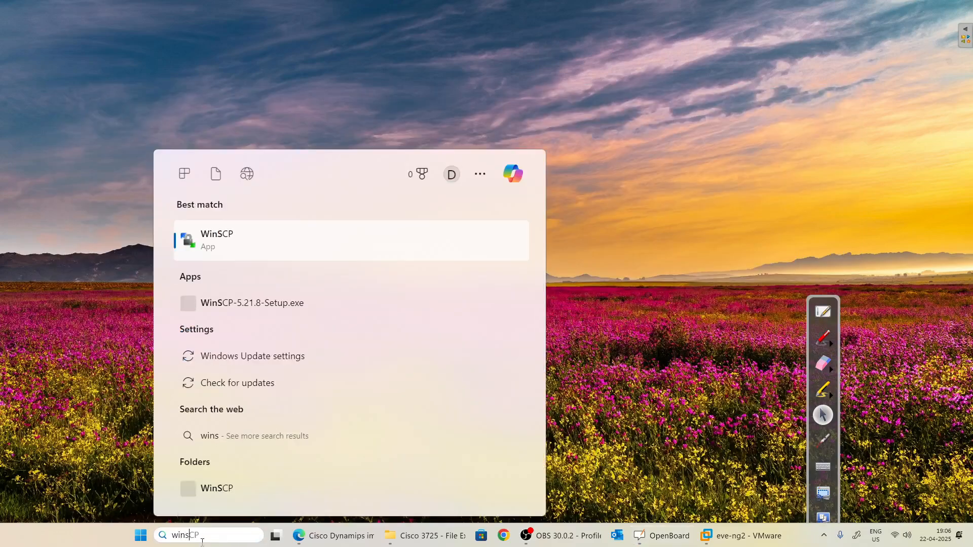
key("Return")
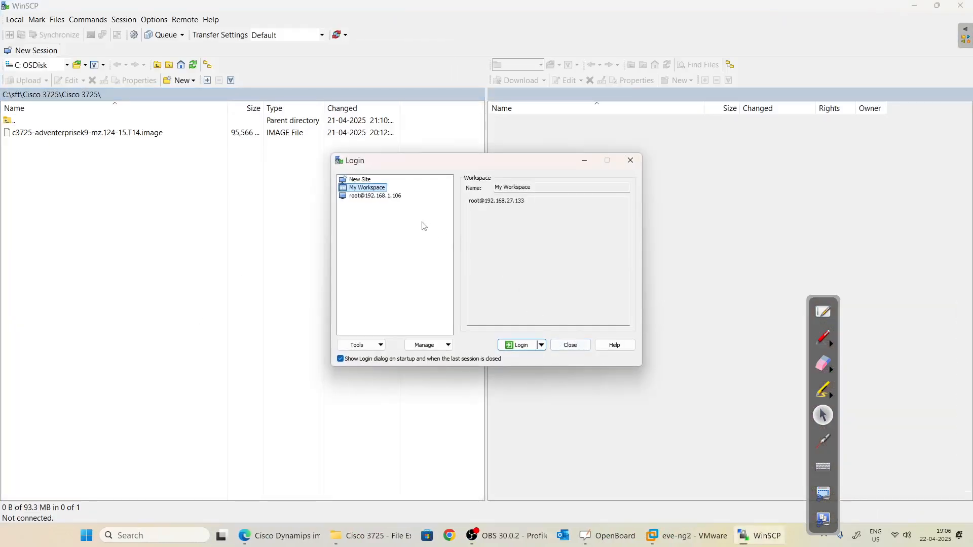
left_click(365, 179)
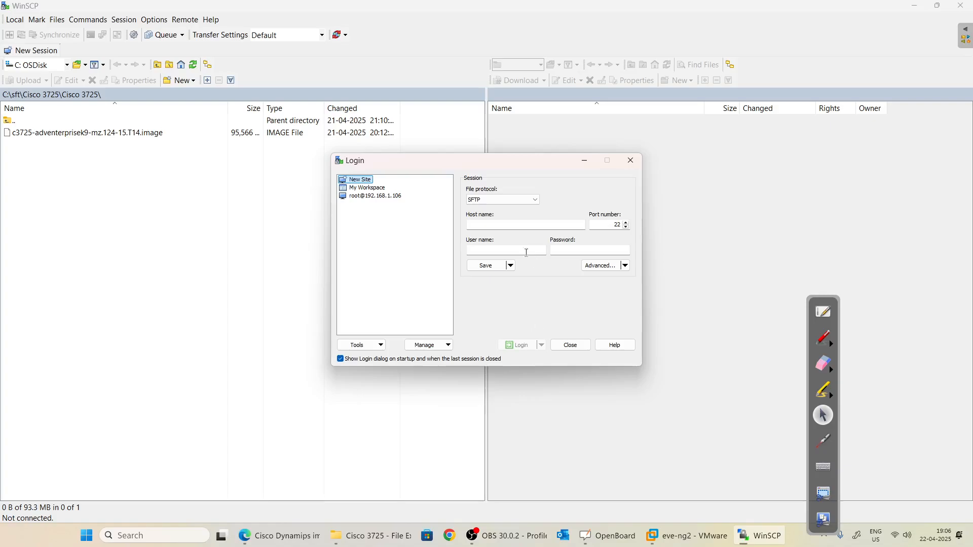
Enter host 192.168.27.133, user root and the account password, and log in.
left_click(485, 224)
type("192.168.")
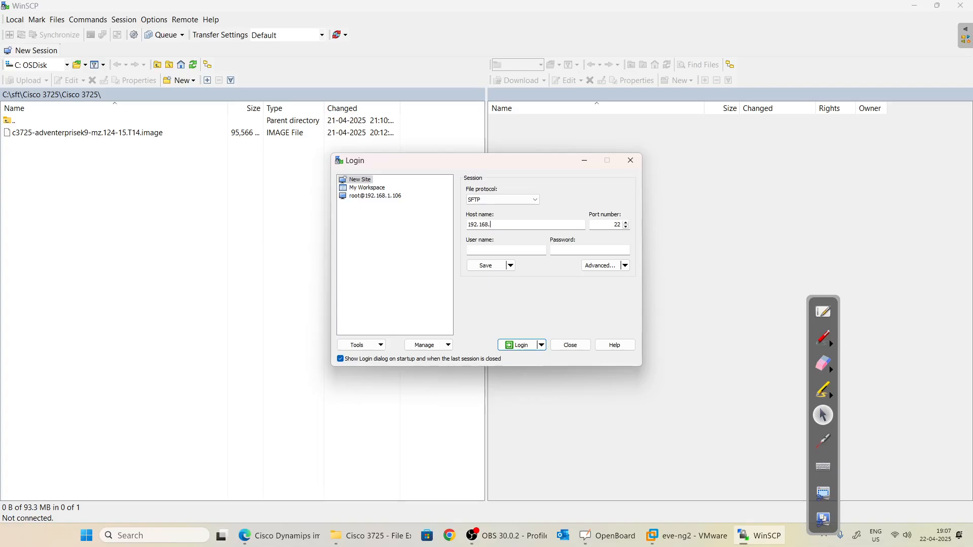
key("alt+Tab")
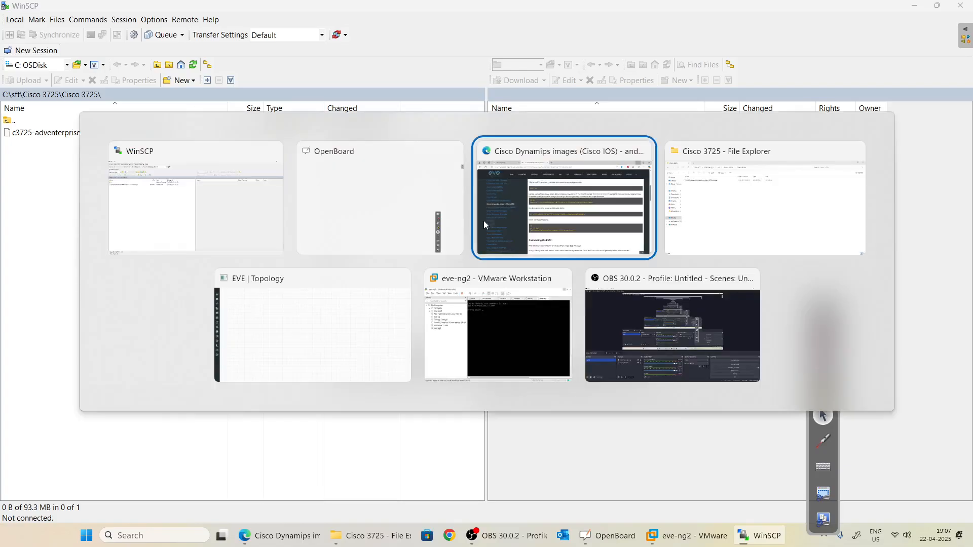
left_click(483, 222)
left_click(152, 11)
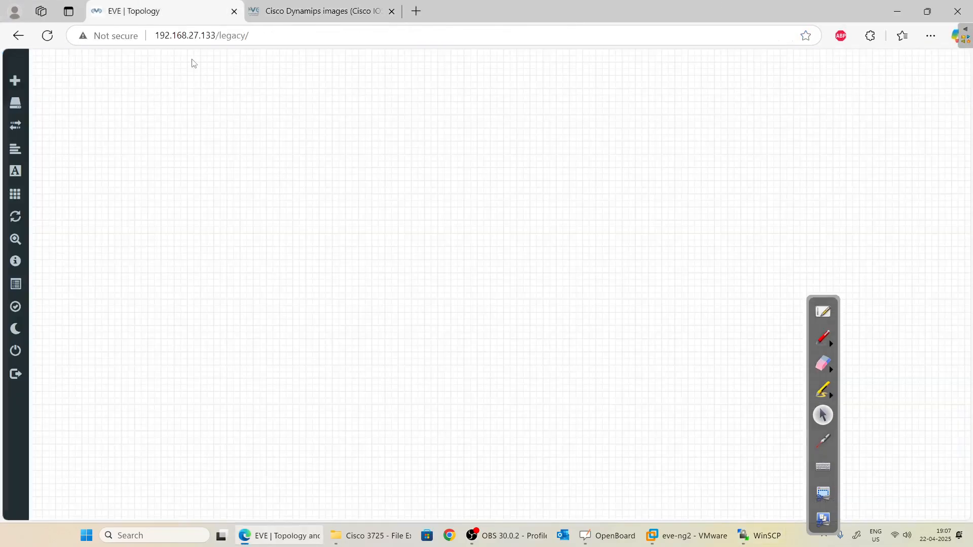
key("alt+Tab")
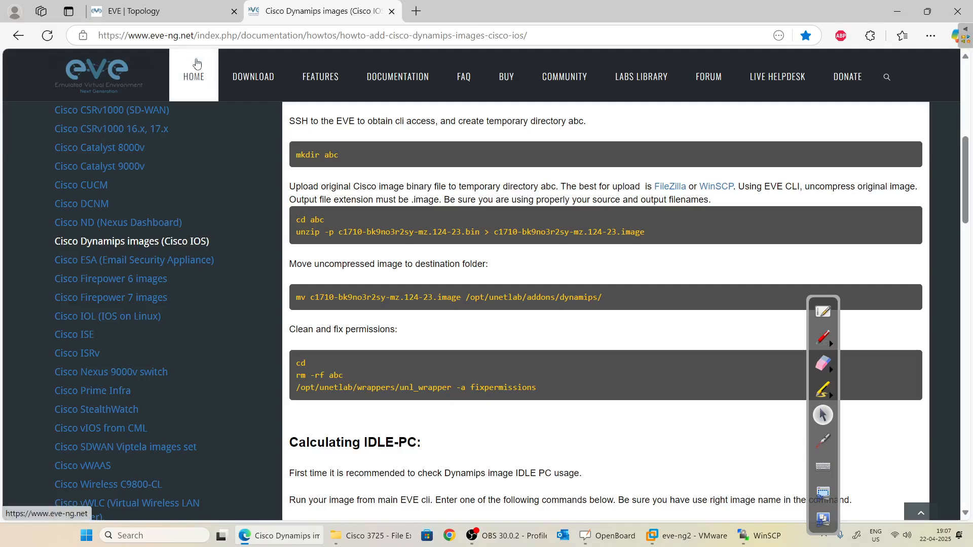
key("alt+Tab")
key("alt+Tab")
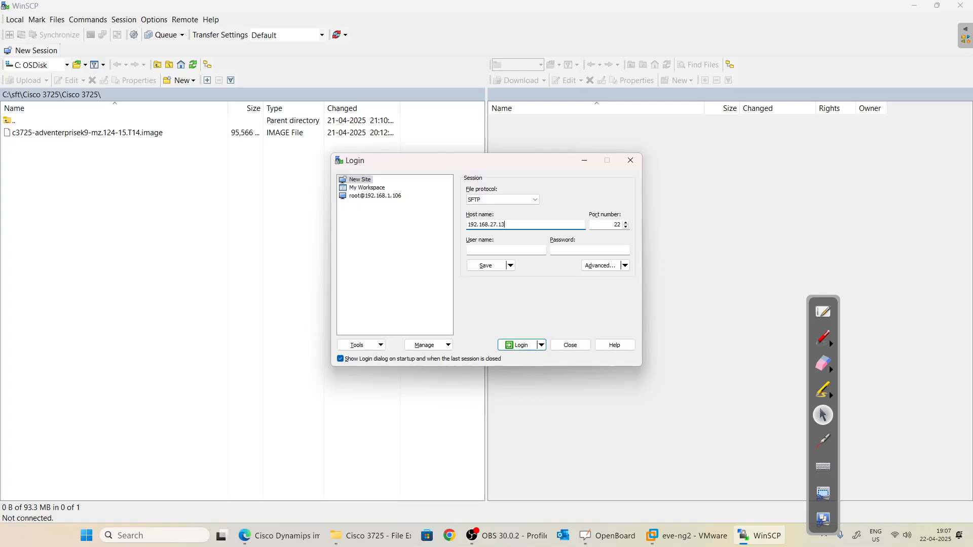
key("Tab")
key("Tab")
key("Tab")
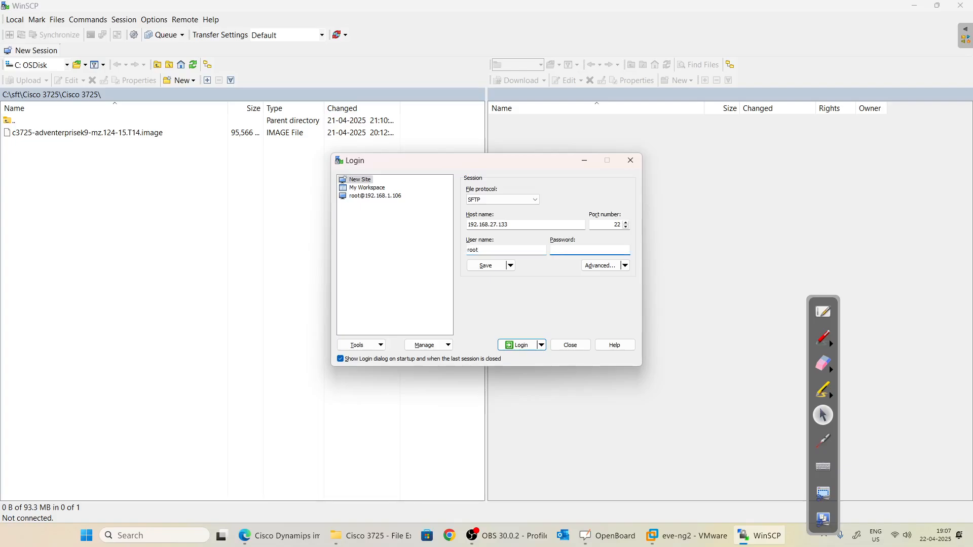
type("eve")
key("Return")
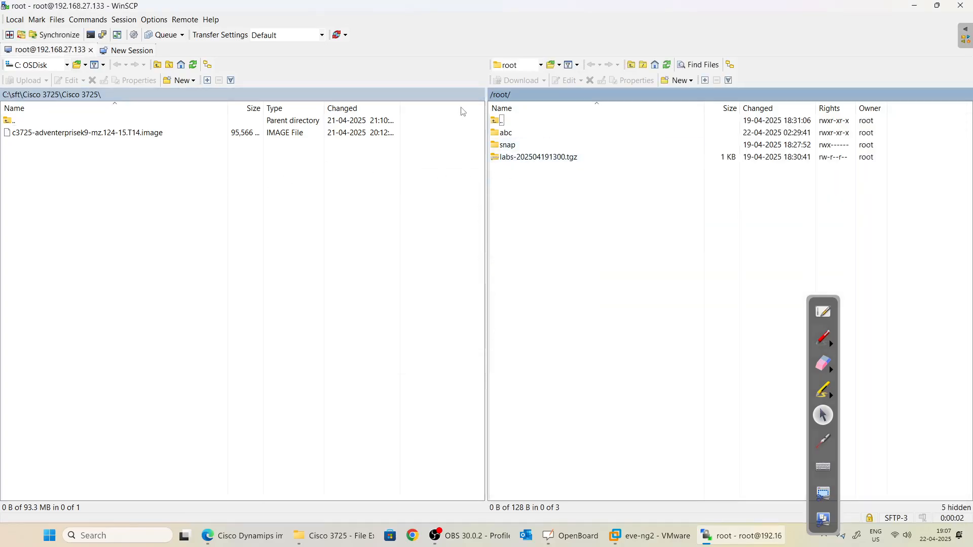
Mark the remote /root/ path and listing and its Rights and Owner columns in red.
left_click(821, 339)
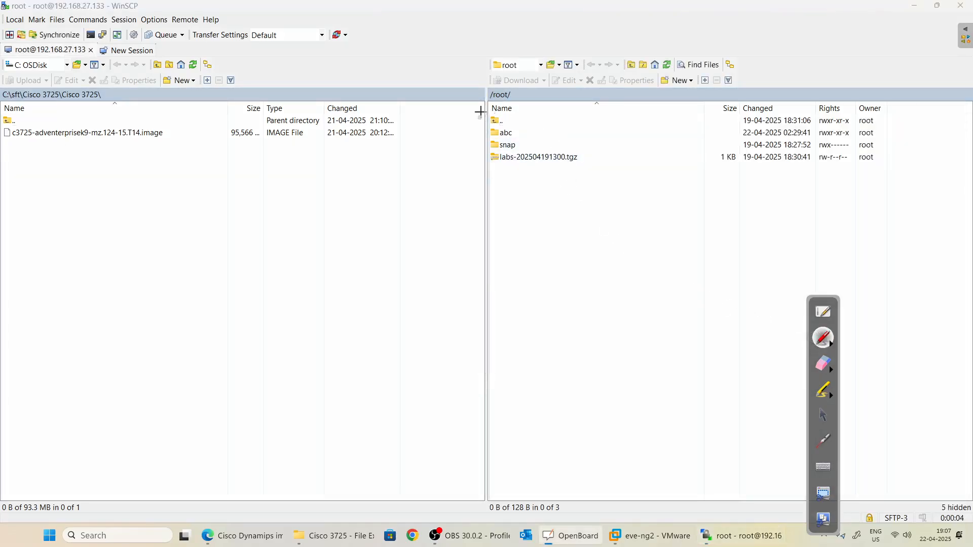
left_click_drag(495, 86, 522, 169)
left_click_drag(494, 87, 535, 87)
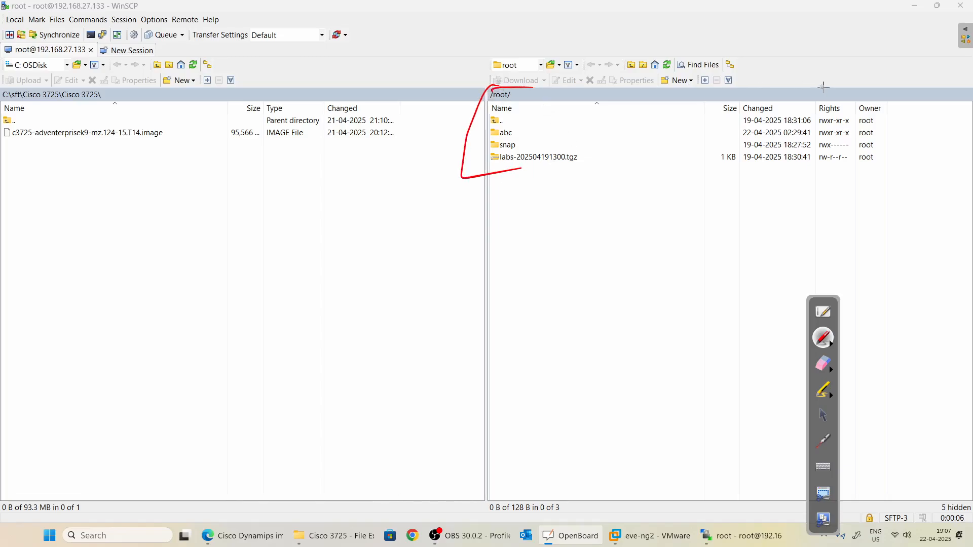
mouse_move(826, 87)
left_mouse_down()
mouse_move(895, 167)
mouse_move(848, 178)
left_mouse_up()
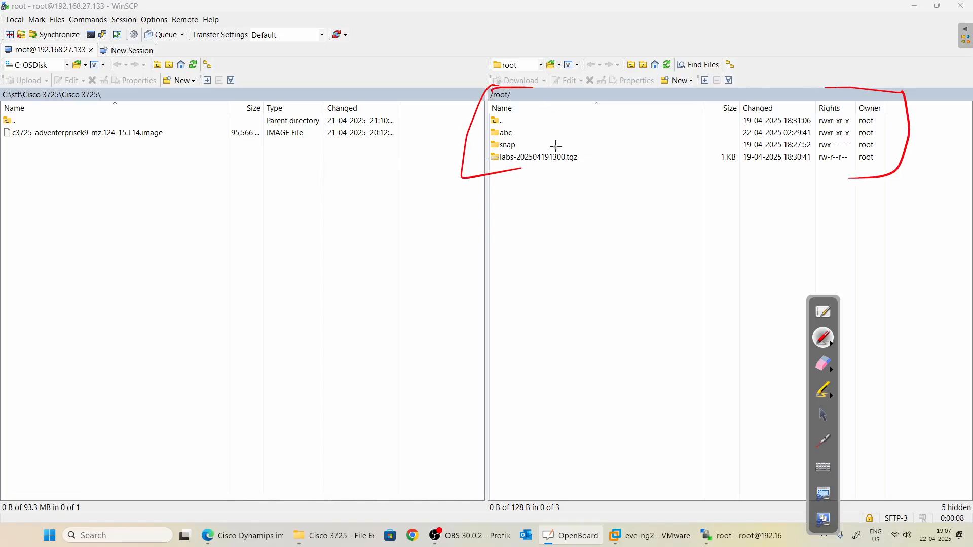
mouse_move(408, 80)
left_mouse_down()
mouse_move(445, 79)
mouse_move(425, 167)
left_mouse_up()
left_click_drag(2, 72, 2, 162)
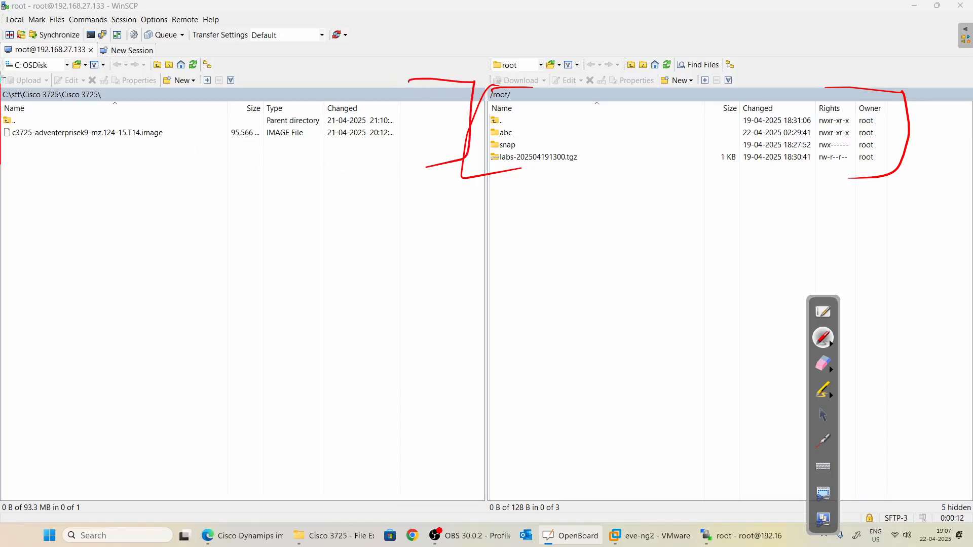
left_click_drag(1, 81, 21, 80)
left_click(823, 416)
Navigate the local panel to C:\sft\Cisco 3725\Cisco 3725 and locate the c3725 image file.
double_click(27, 122)
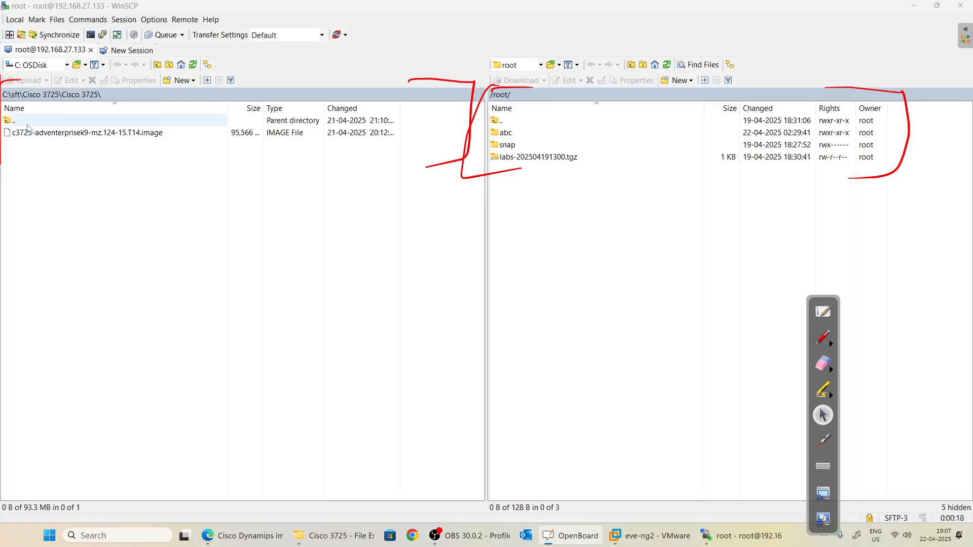
double_click(20, 121)
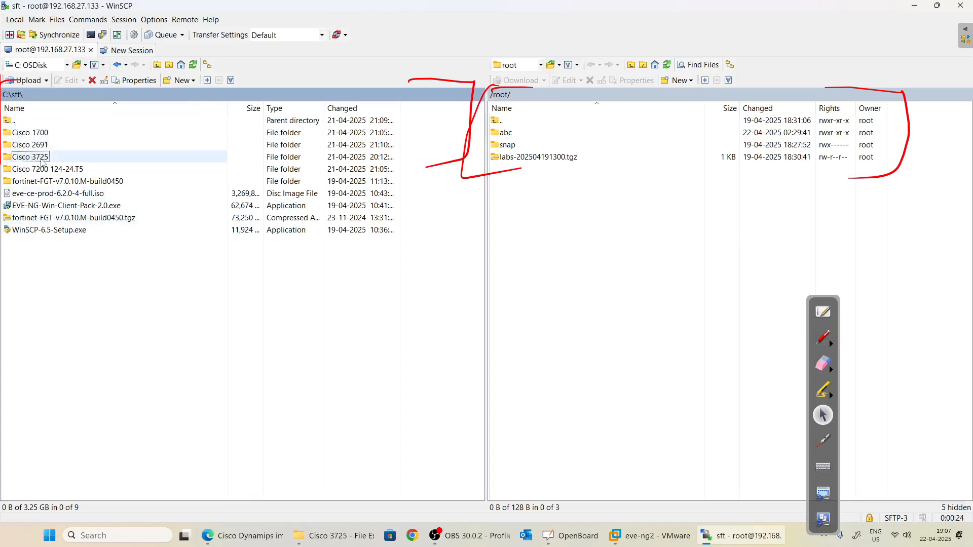
double_click(46, 157)
double_click(43, 132)
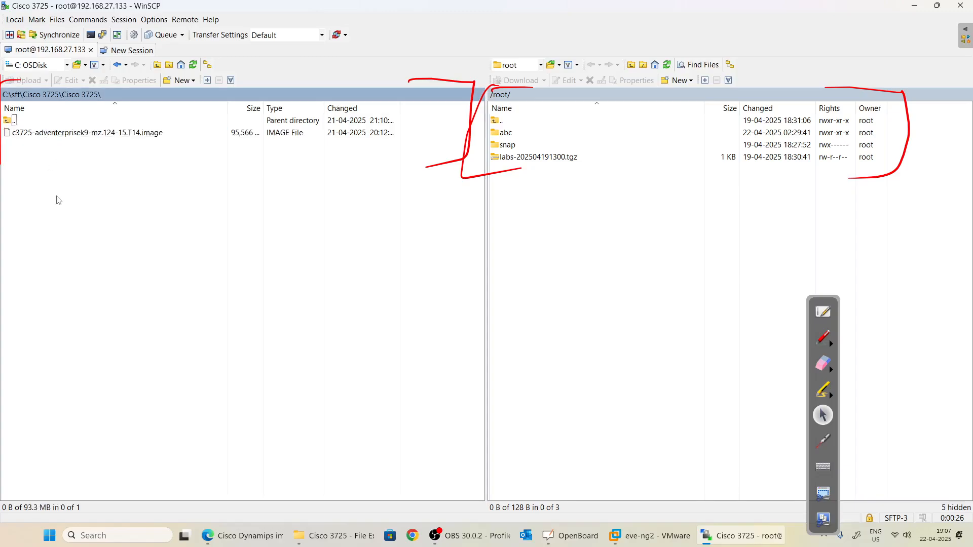
left_click(64, 132)
left_click(32, 158)
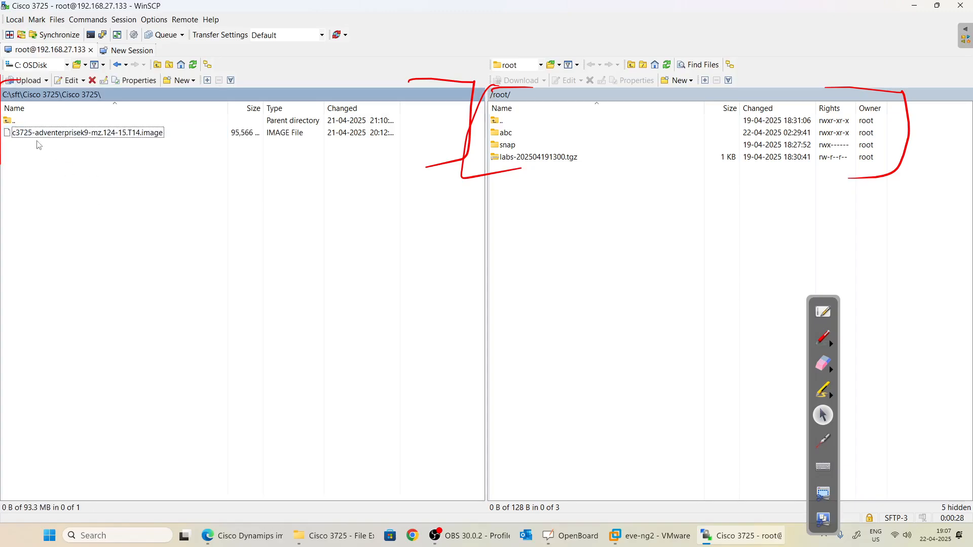
left_click(39, 135)
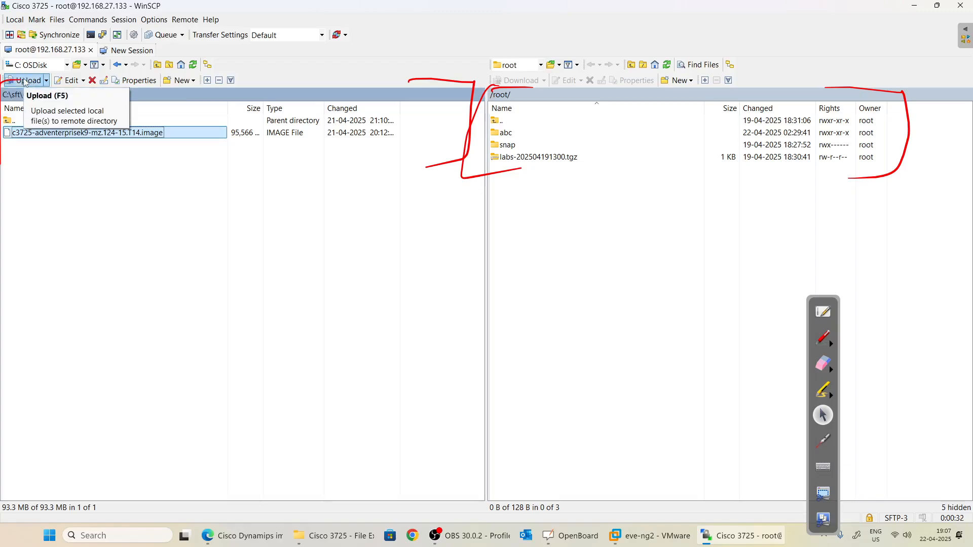
left_click(264, 242)
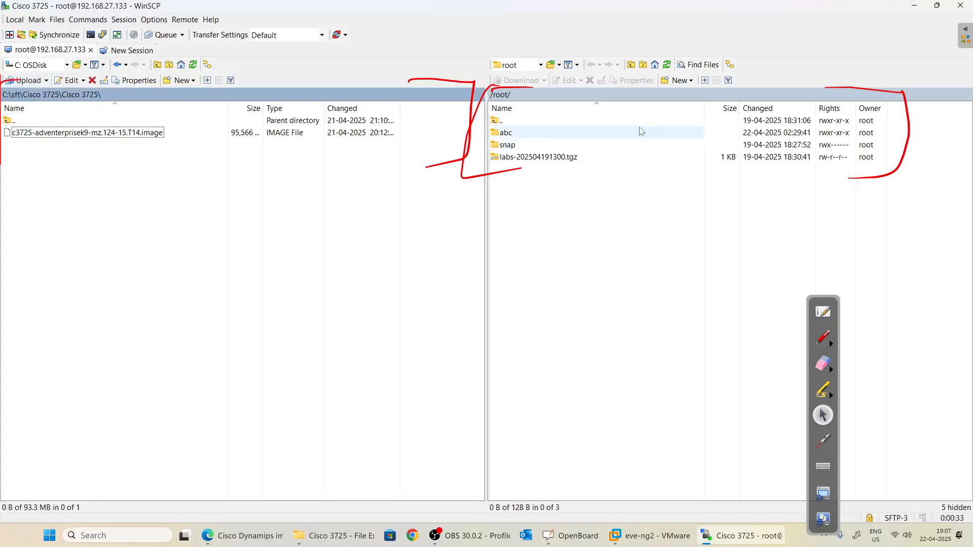
Open /opt/unetlab/addons/dynamips in the remote panel.
double_click(533, 121)
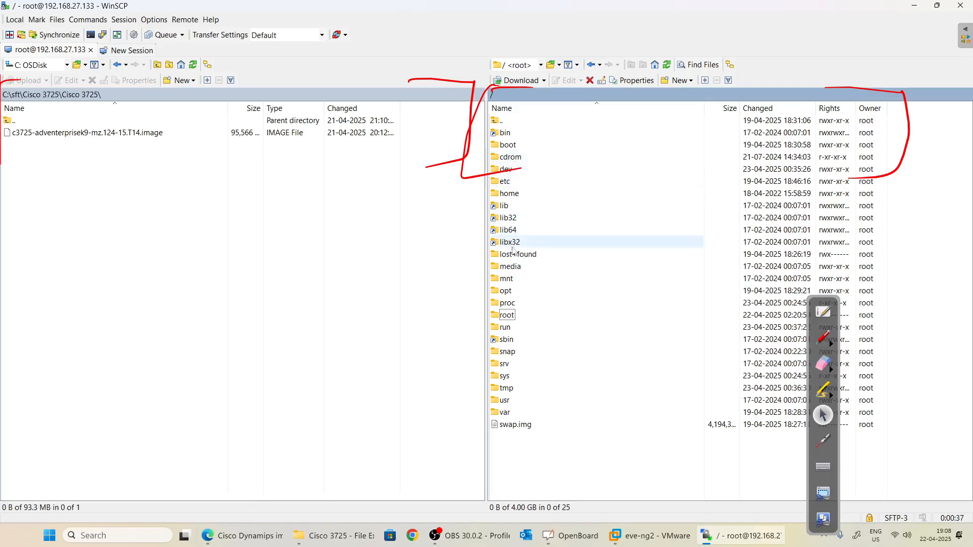
double_click(509, 291)
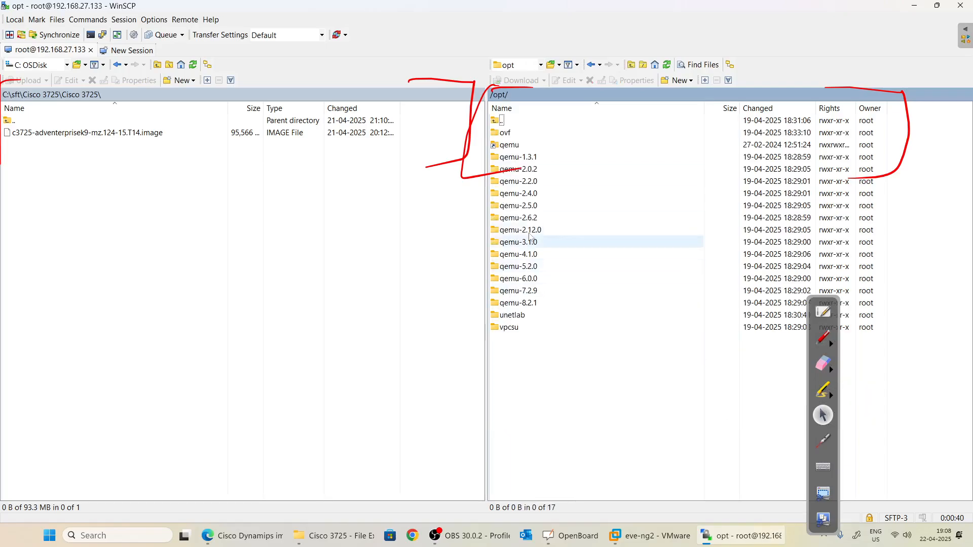
double_click(511, 315)
double_click(514, 132)
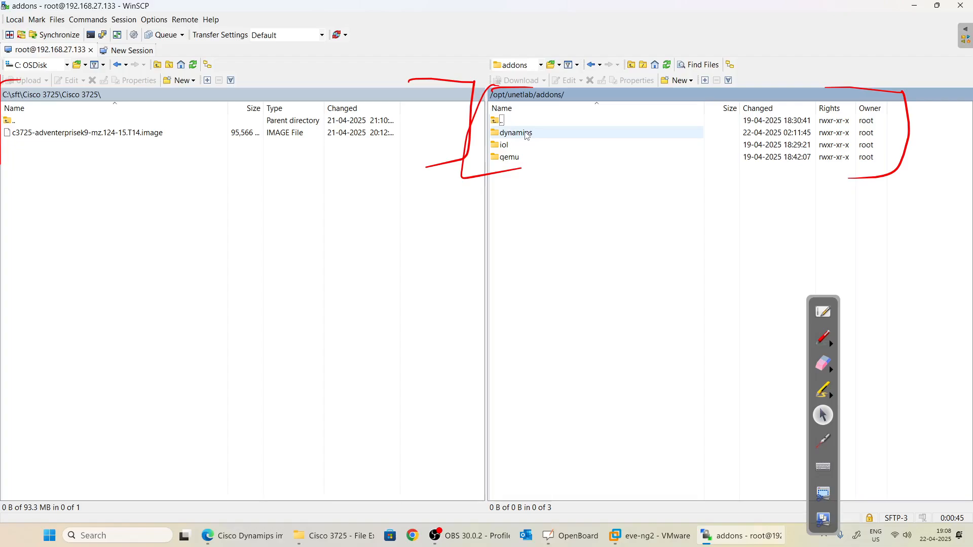
left_click(530, 138)
double_click(531, 135)
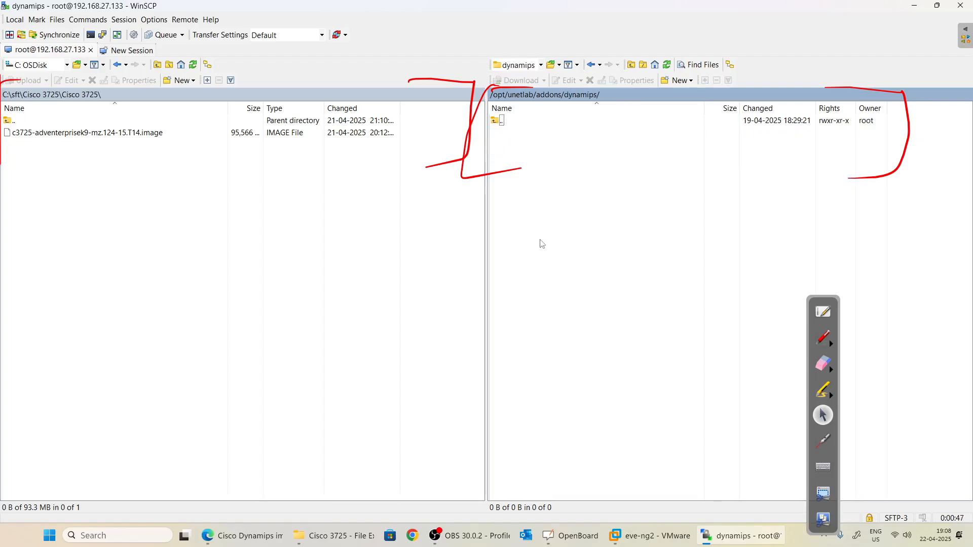
Upload the c3725-adventerprisek9-mz.124-15.T14.image file there, then return to the Dynamips guide.
left_click(45, 134)
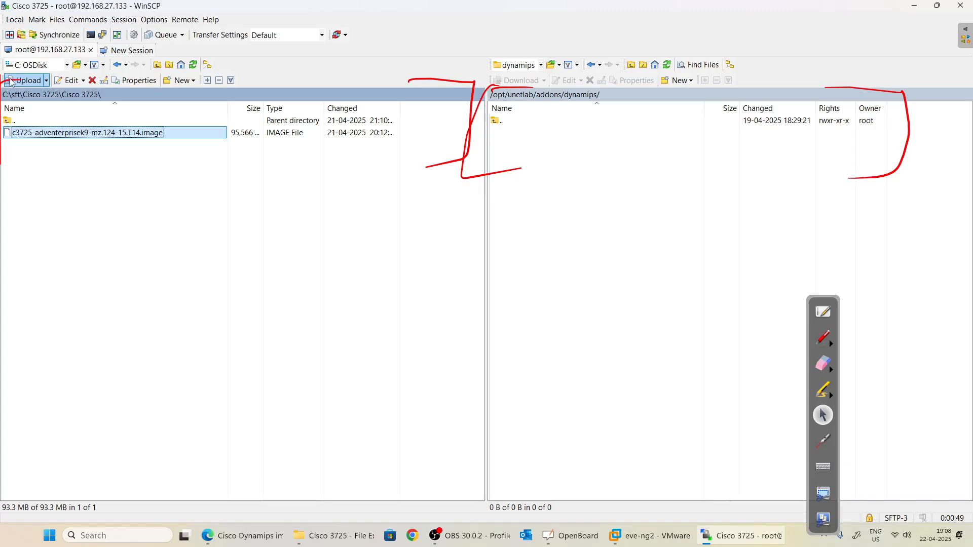
left_click(29, 81)
left_click(503, 292)
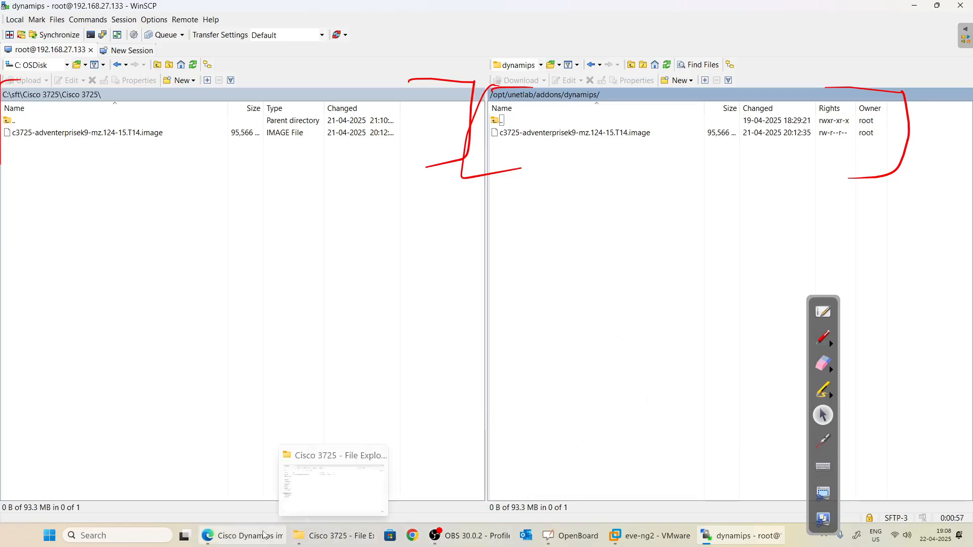
left_click(244, 535)
left_click(822, 338)
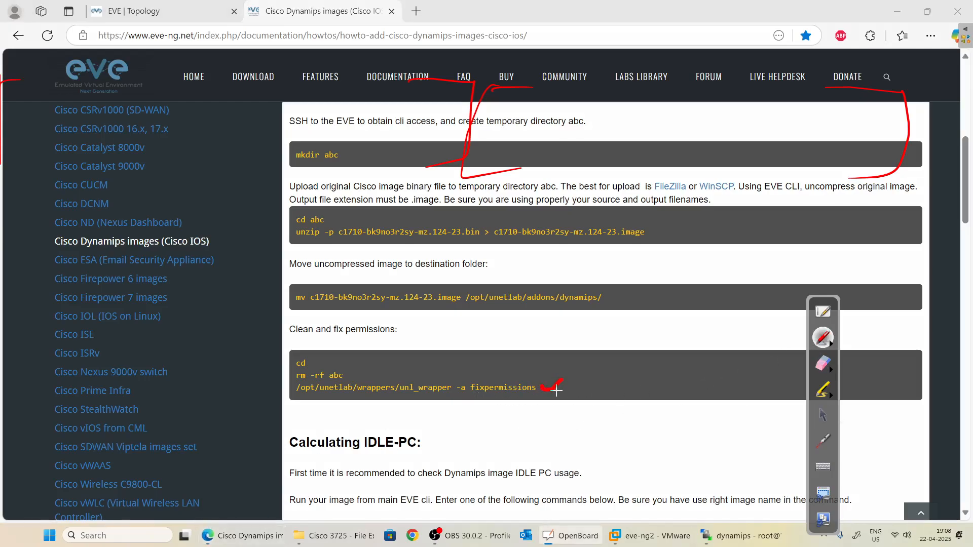
Open Command Prompt and log in over SSH as root to the EVE server at 192.168.27.133.
left_click(823, 414)
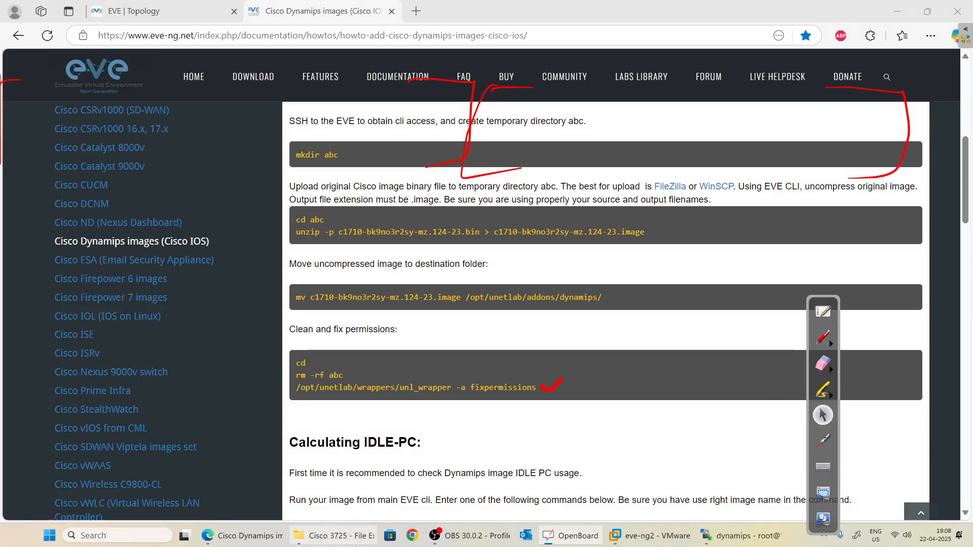
left_click(77, 534)
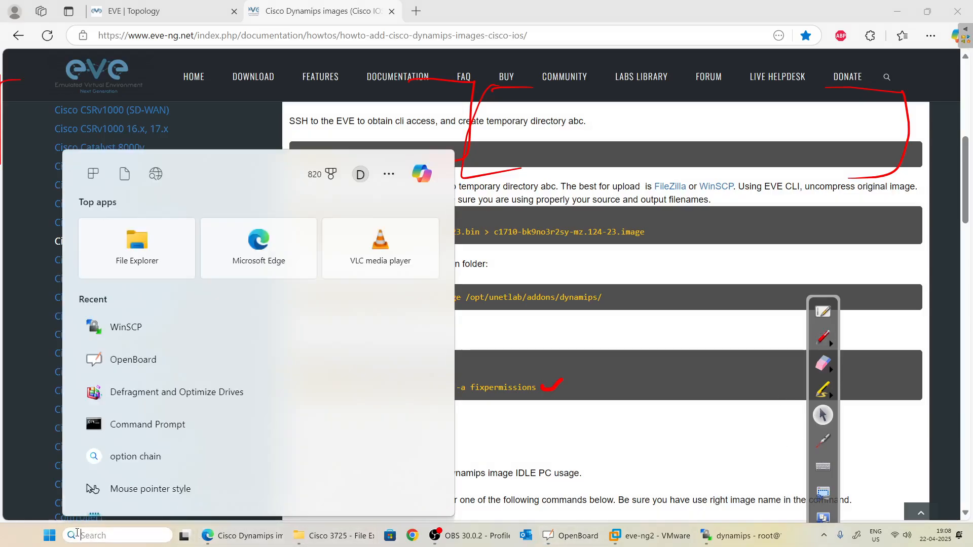
type("cmd")
key("Return")
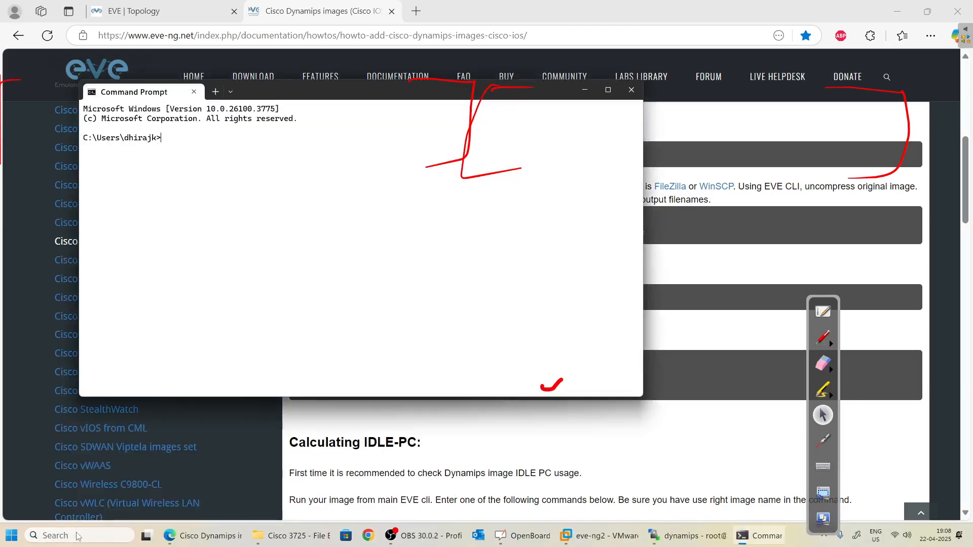
type("ss")
type("h root@192.")
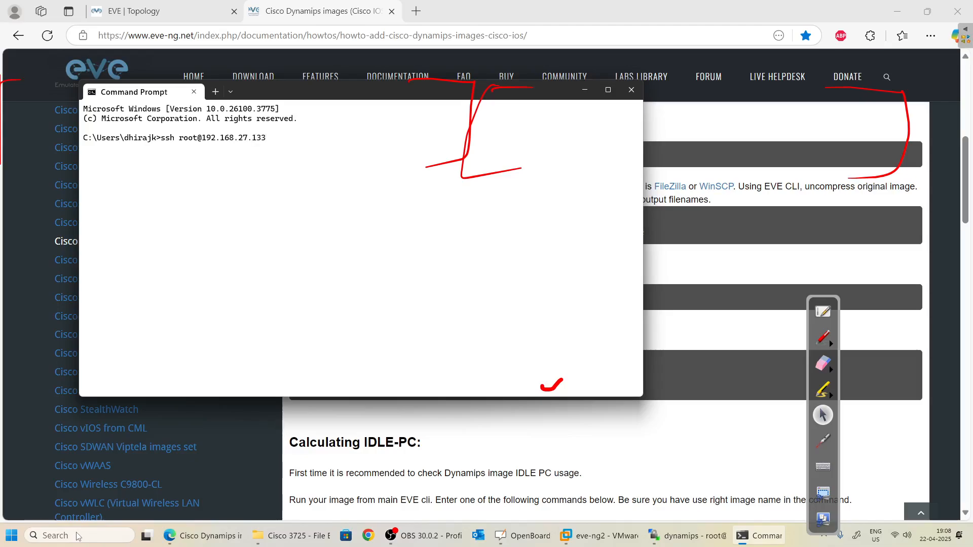
type("168.27.133")
key("Return")
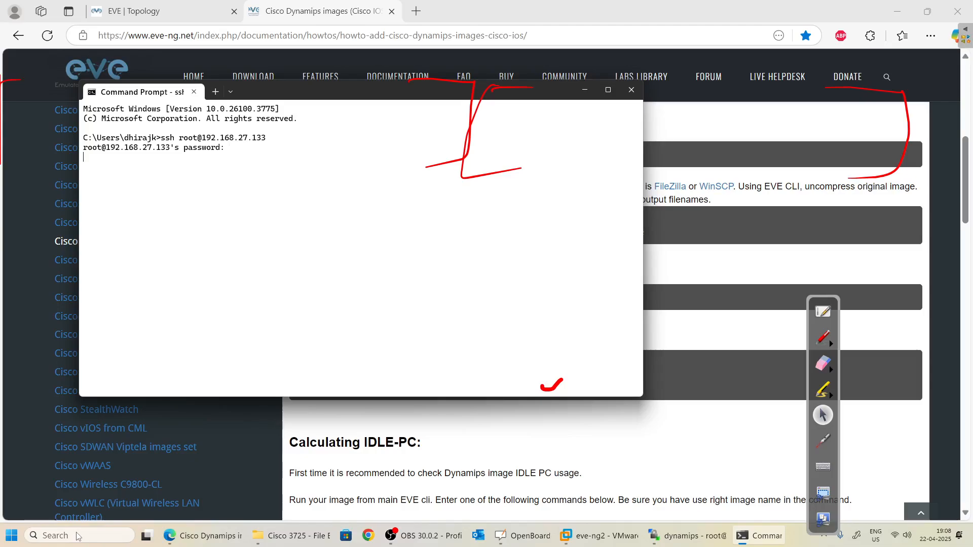
key("Return")
key("Return")
key("Return")
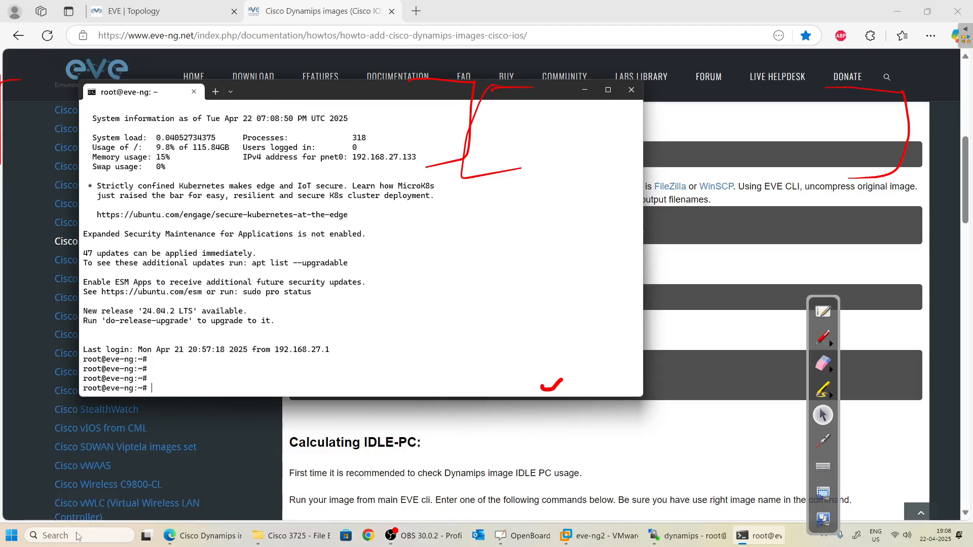
Copy /opt/unetlab/wrappers/unl_wrapper -a fixpermissions from the guide and run it in the root shell.
scroll(61, 473, "up", 1)
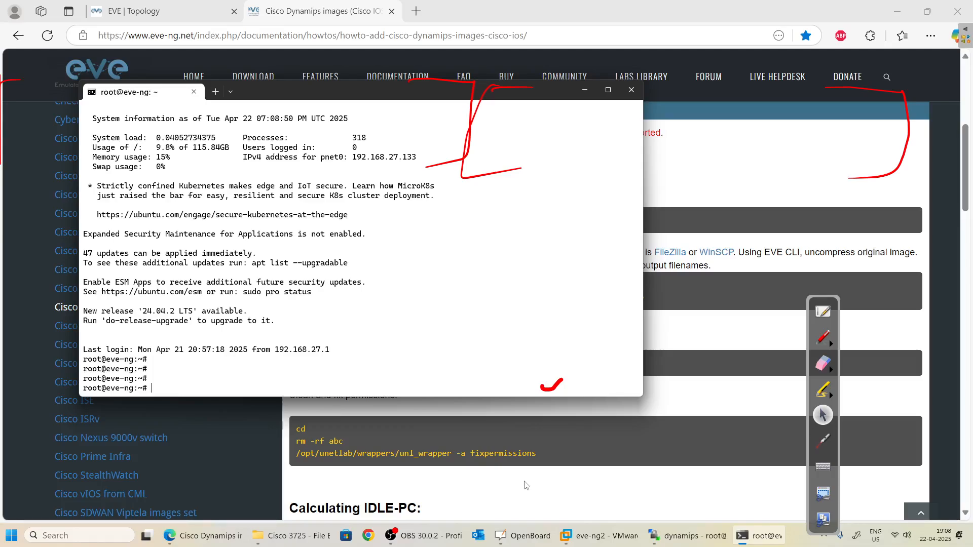
left_click_drag(540, 453, 296, 454)
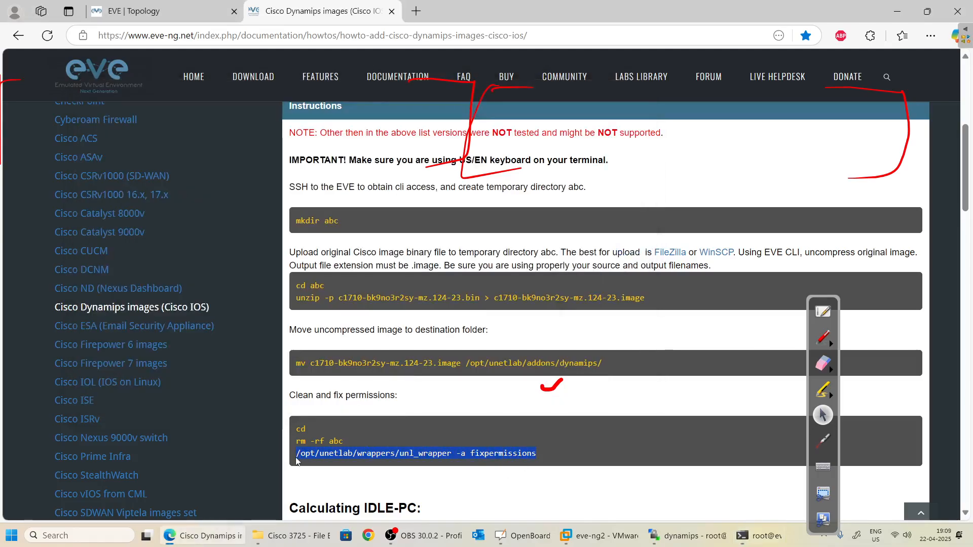
key("ctrl+c")
key("alt+Tab")
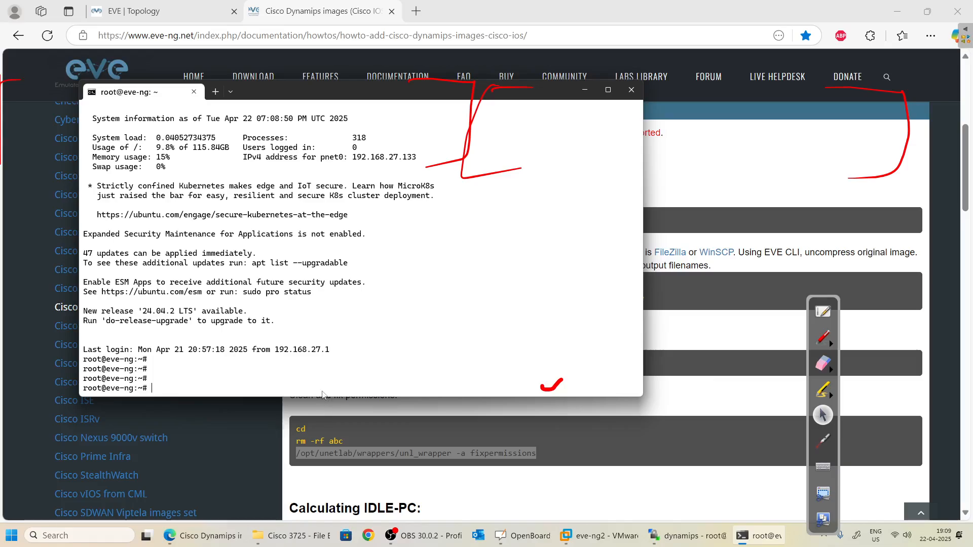
right_click(295, 393)
key("Return")
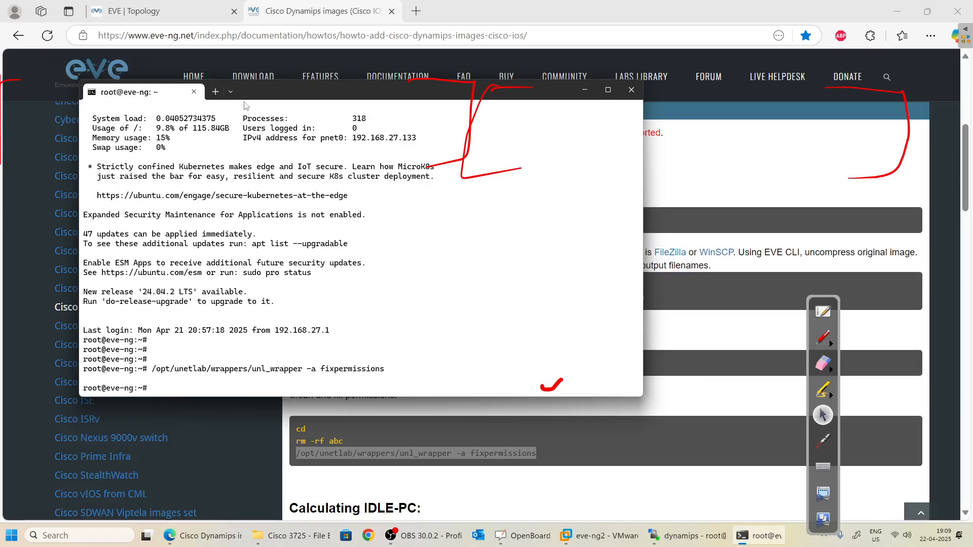
On the EVE lab canvas, start adding a node with the Cisco IOS 3725 (Dynamips) template.
left_click(180, 14)
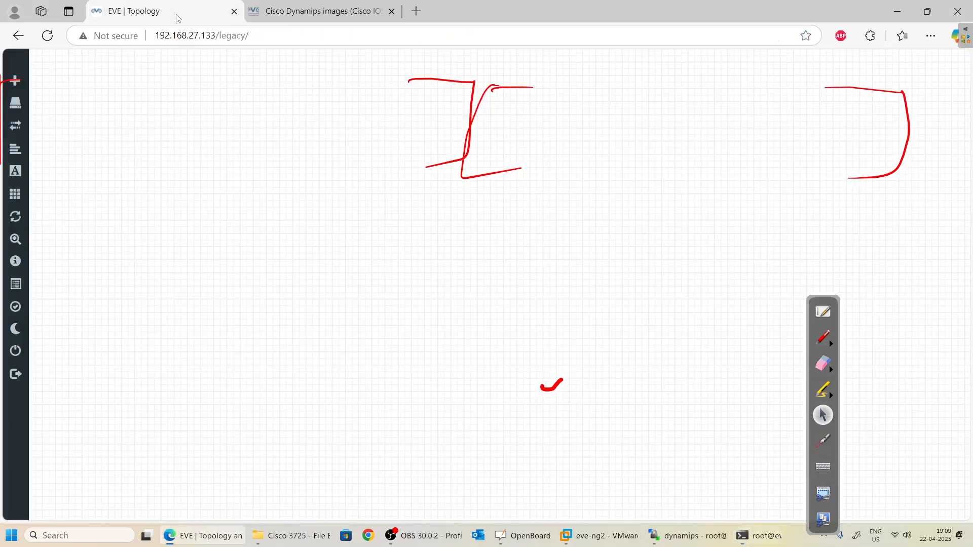
left_click(830, 368)
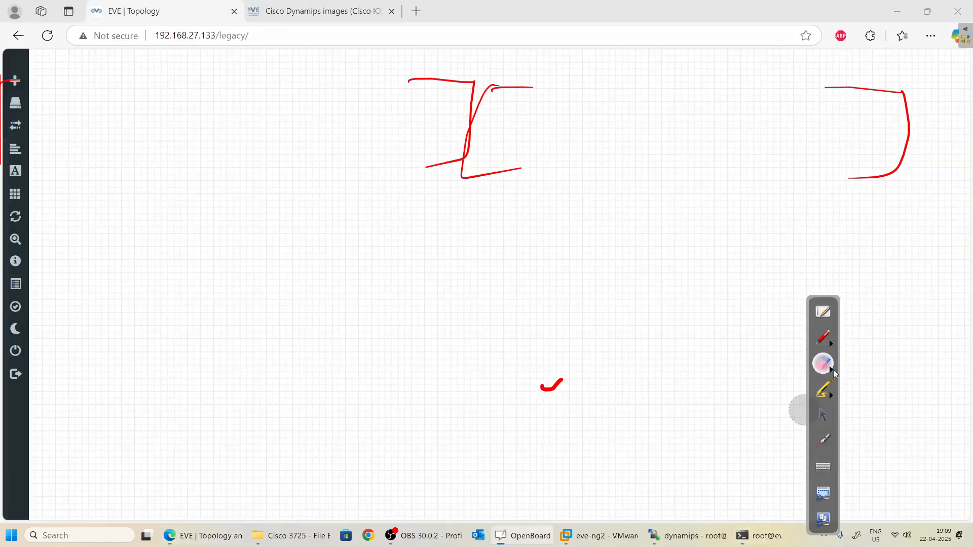
left_click(921, 372)
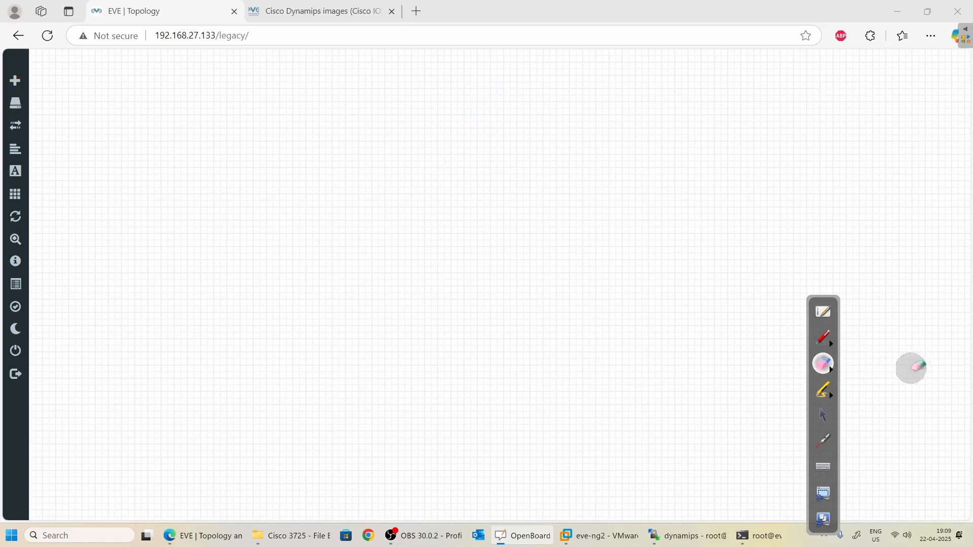
right_click(249, 145)
left_click(271, 169)
scroll(423, 351, "down", 1)
scroll(418, 360, "down", 18)
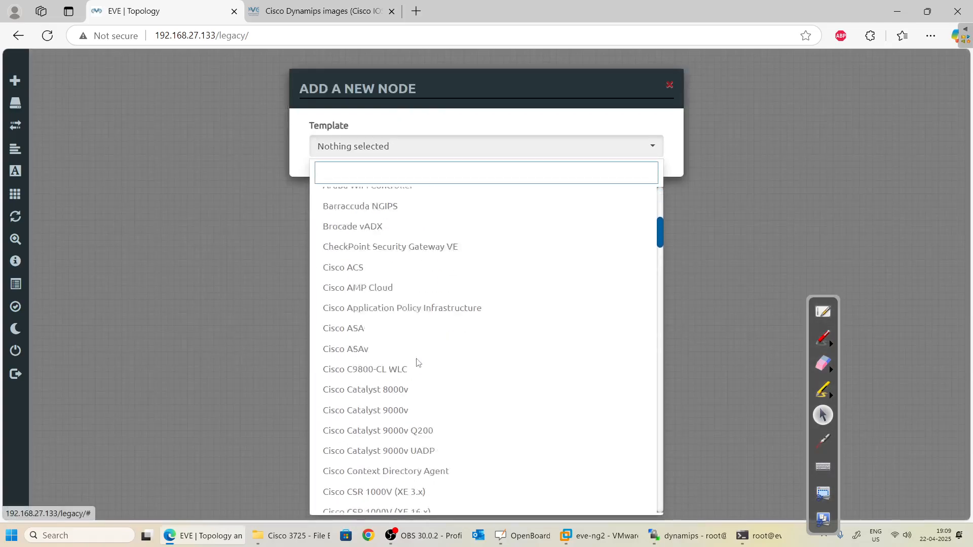
left_click_drag(420, 375, 391, 327)
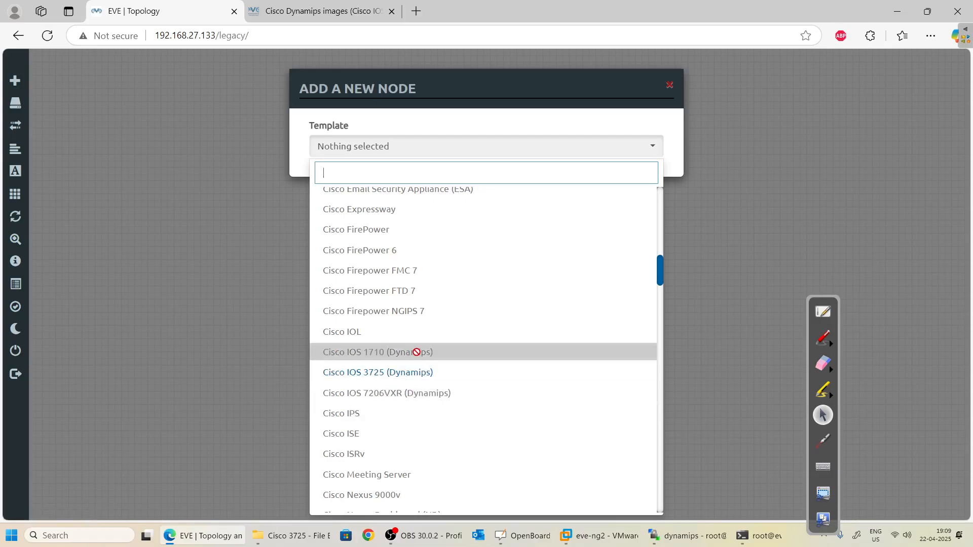
left_click(413, 377)
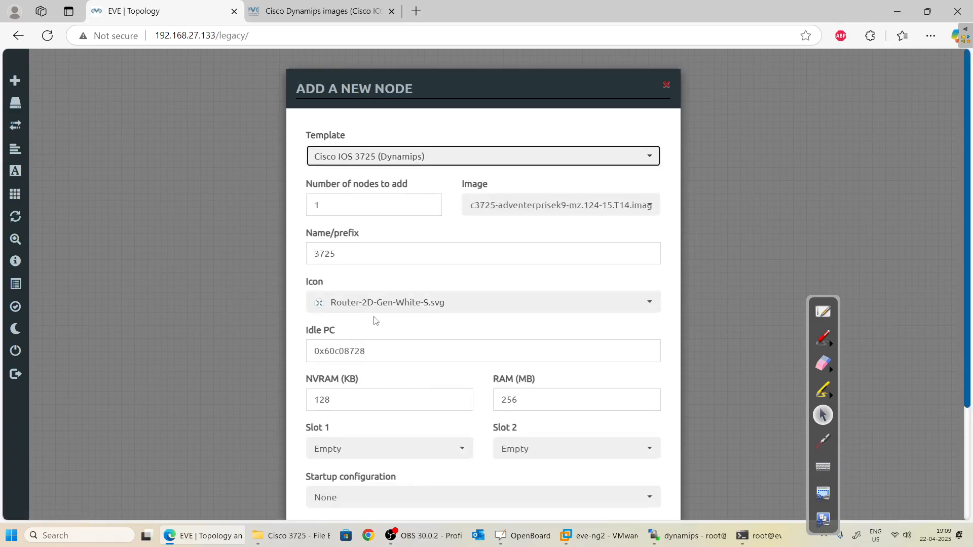
Check the form's Idle PC value 0x60c08728, then cancel without adding the node.
scroll(380, 330, "down", 3)
scroll(390, 344, "up", 3)
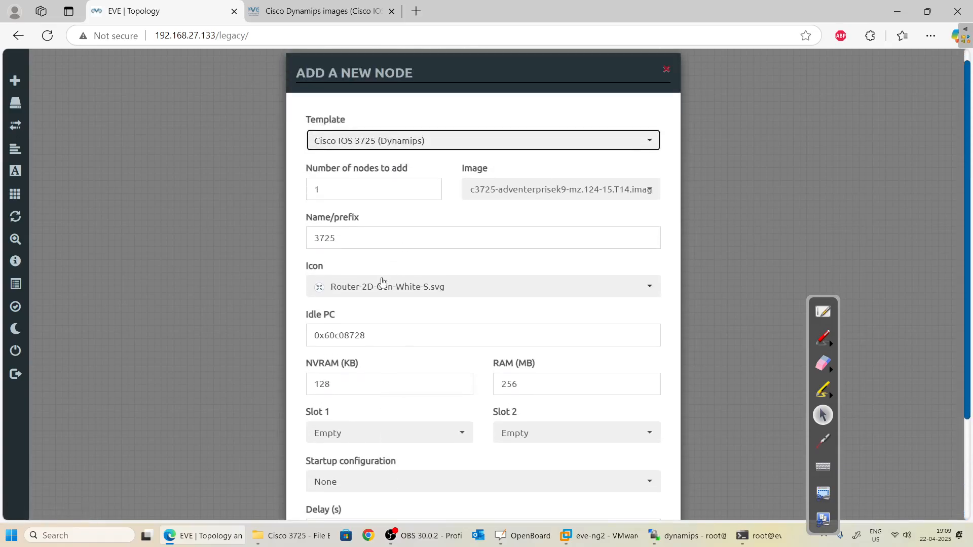
scroll(381, 287, "down", 3)
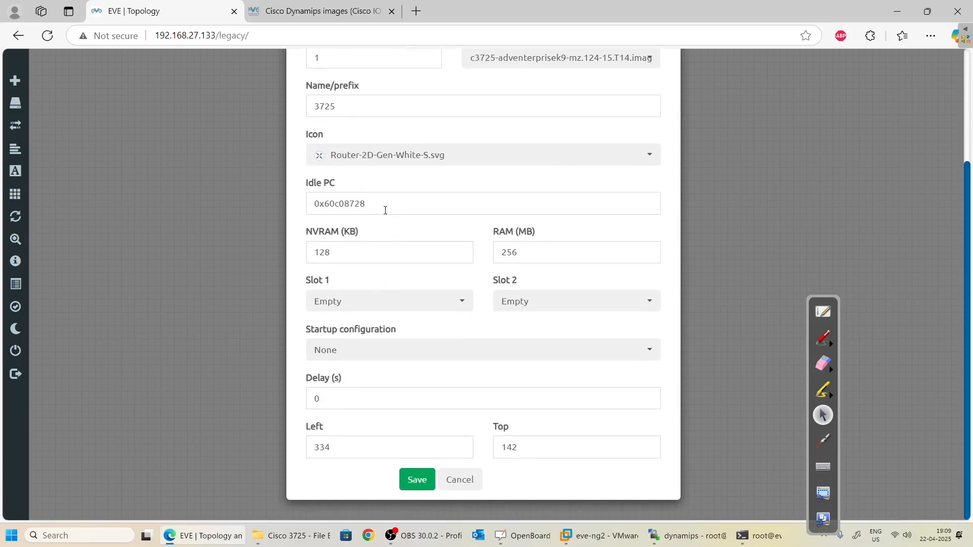
left_click_drag(384, 201, 281, 198)
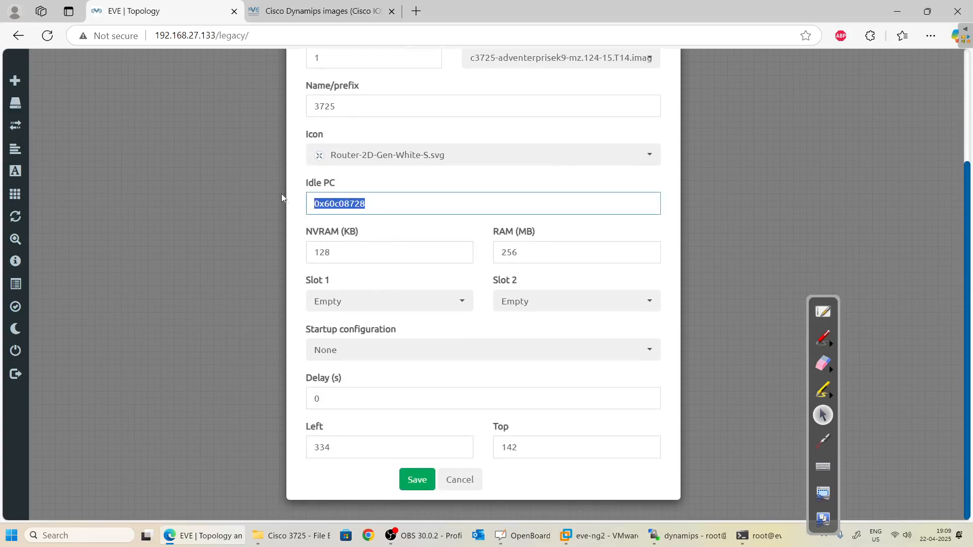
left_click(384, 202)
left_click_drag(386, 200, 307, 200)
left_click(431, 208)
left_click(461, 479)
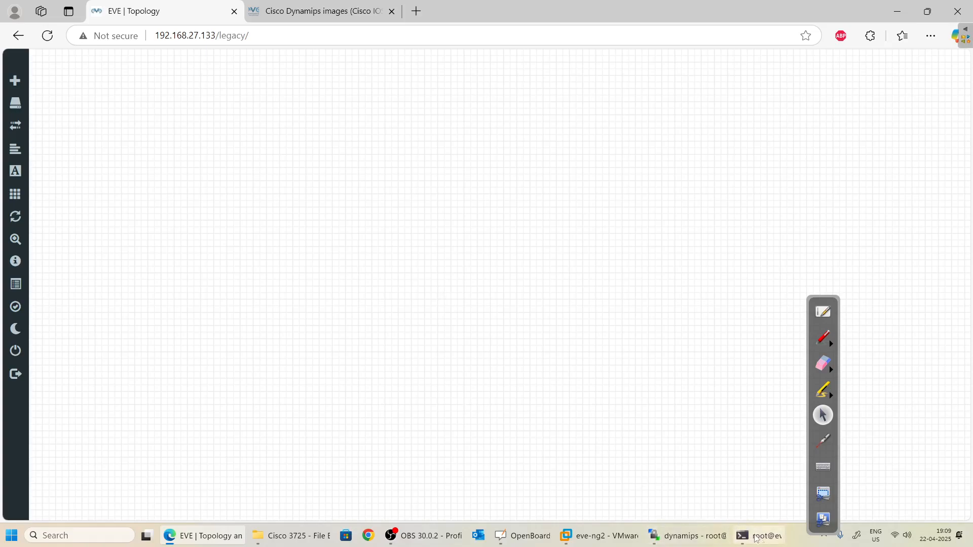
Scroll the Dynamips images guide to its Calculating IDLE-PC section.
mouse_move(764, 543)
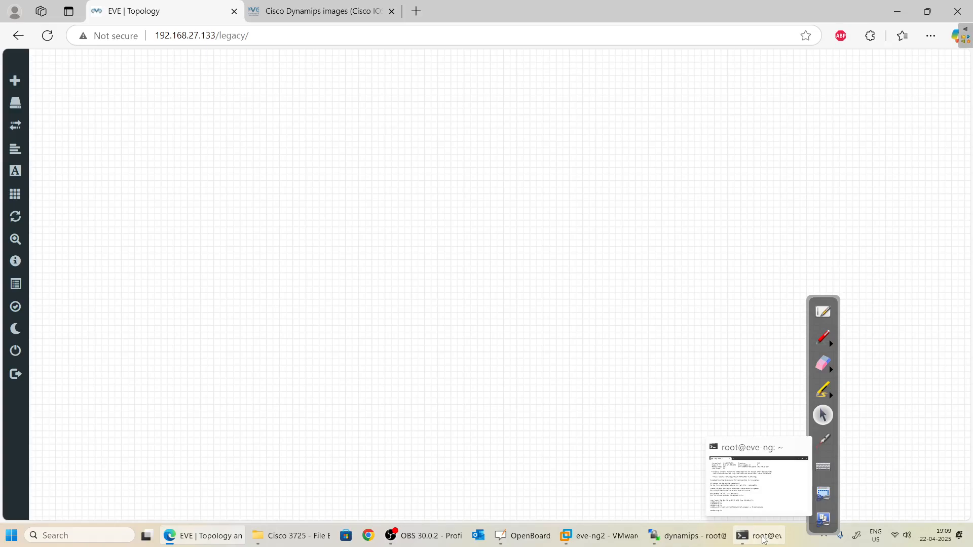
left_click(764, 540)
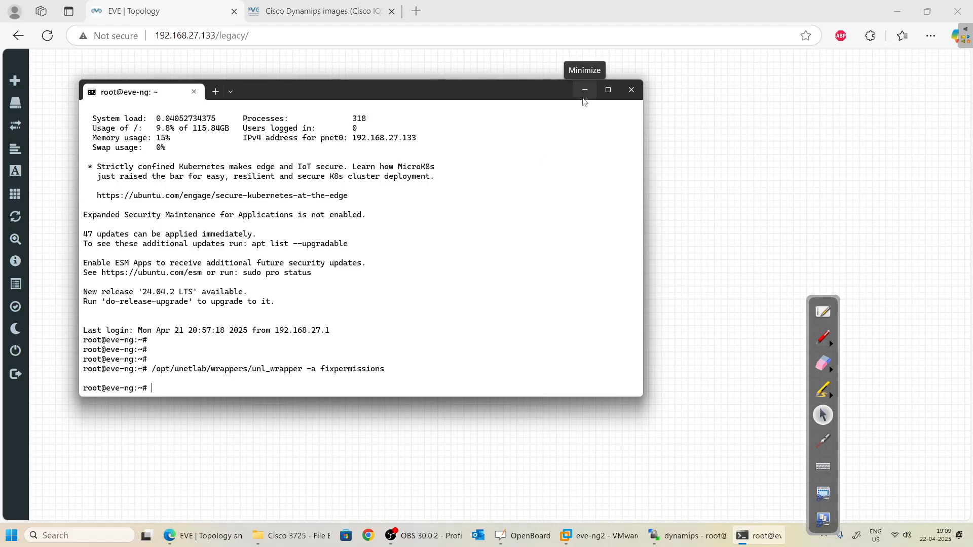
key("alt+Tab")
key("alt+Tab")
key("alt+Tab")
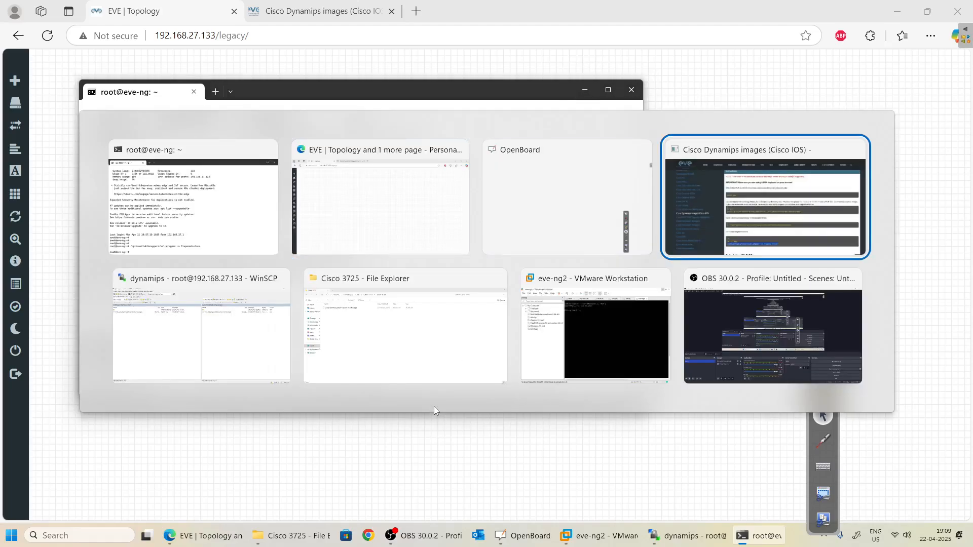
scroll(432, 320, "down", 6)
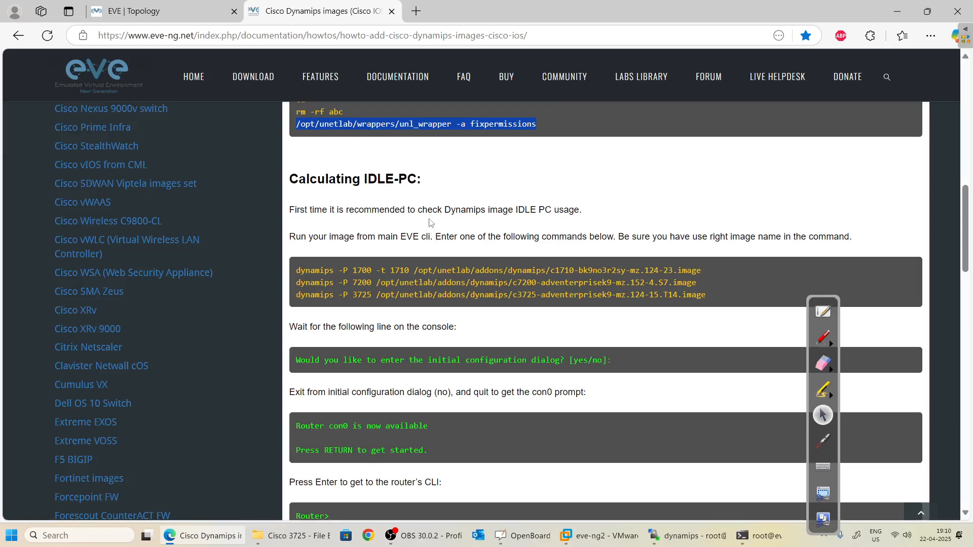
Move the EVE terminal lower beside the guide and run fixpermissions again.
key("alt+Tab")
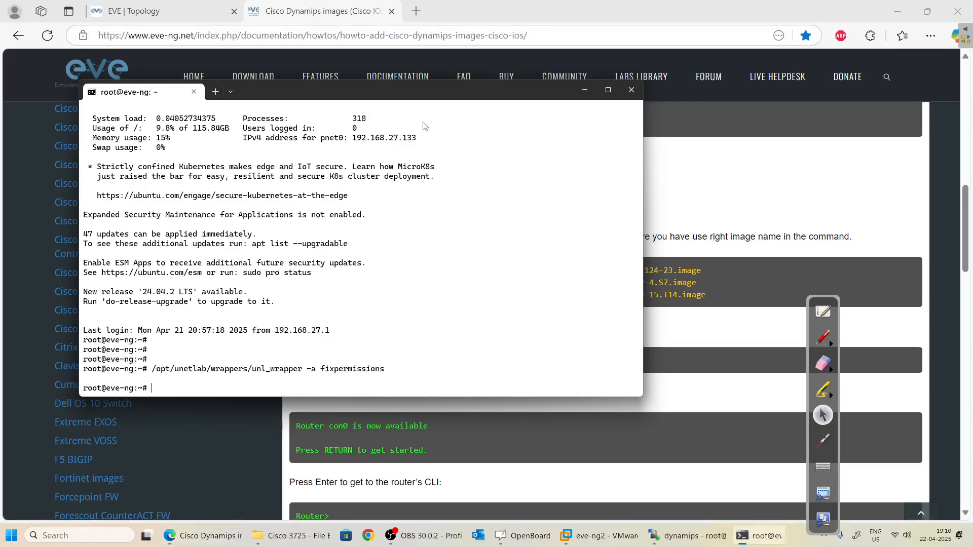
left_click_drag(430, 123, 548, 323)
scroll(504, 465, "down", 8)
key("Return")
type("/opt/unetlab/wrappers/unl_wrapper -a fixpermissions")
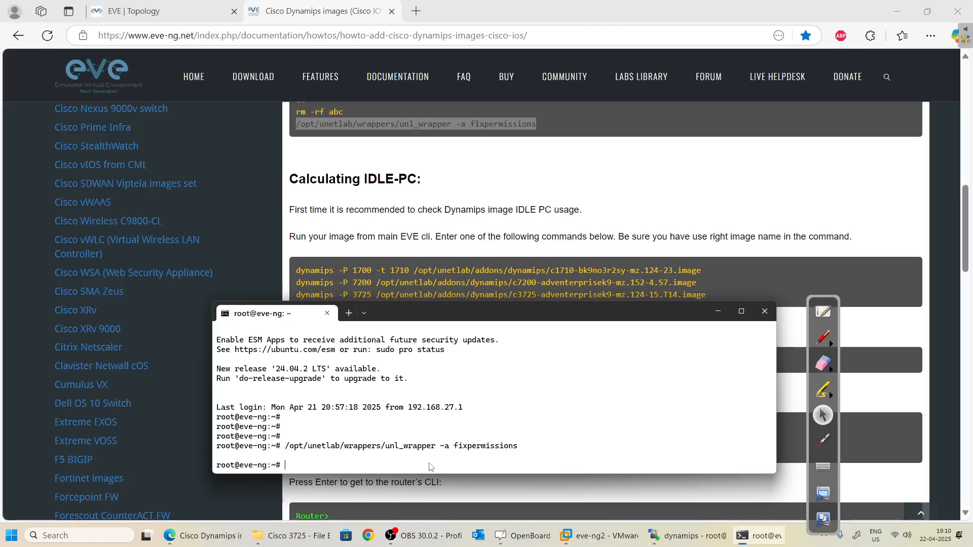
Run dynamips -P 3725 on /opt/unetlab/addons/dynamips/c3725 image and answer n to setup.
type("dynamips -P 2")
key("BackSpace")
type("3725 /opt/u")
key("Tab")
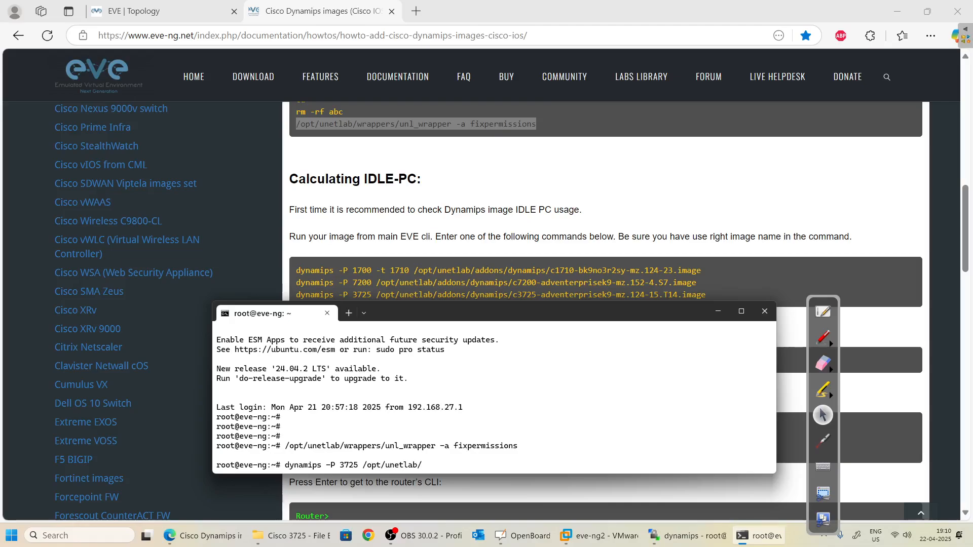
type("addons/dy")
key("Tab")
type("c")
key("Tab")
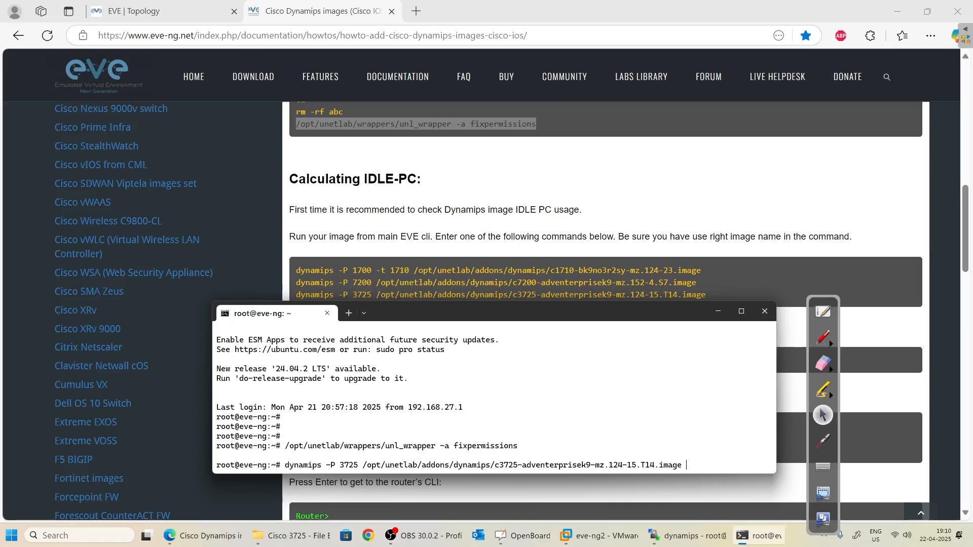
key("Return")
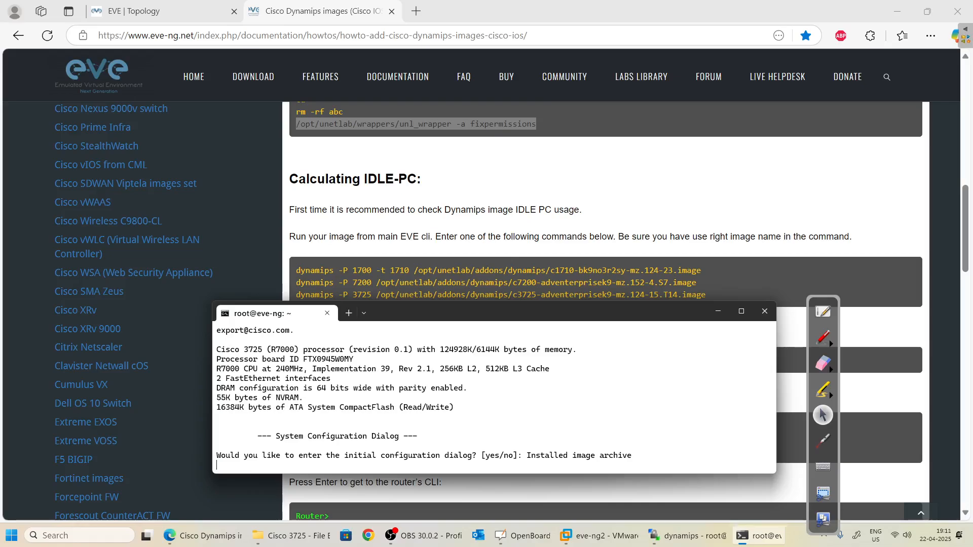
type("no")
key("Return")
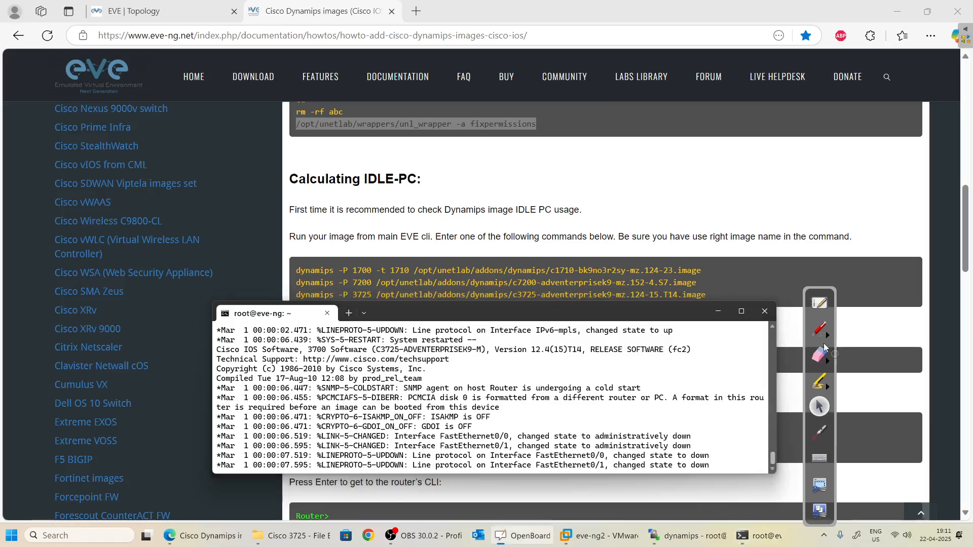
left_click(819, 331)
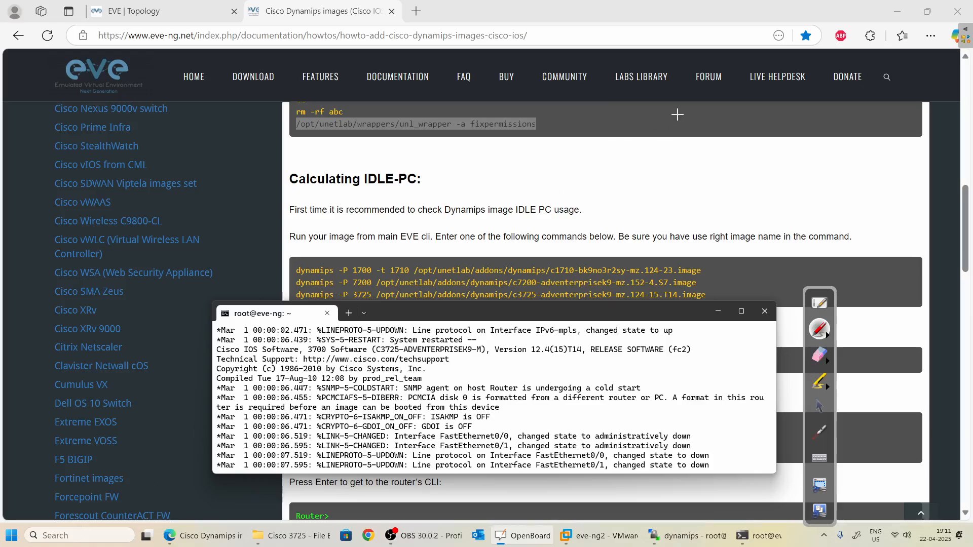
left_click(823, 409)
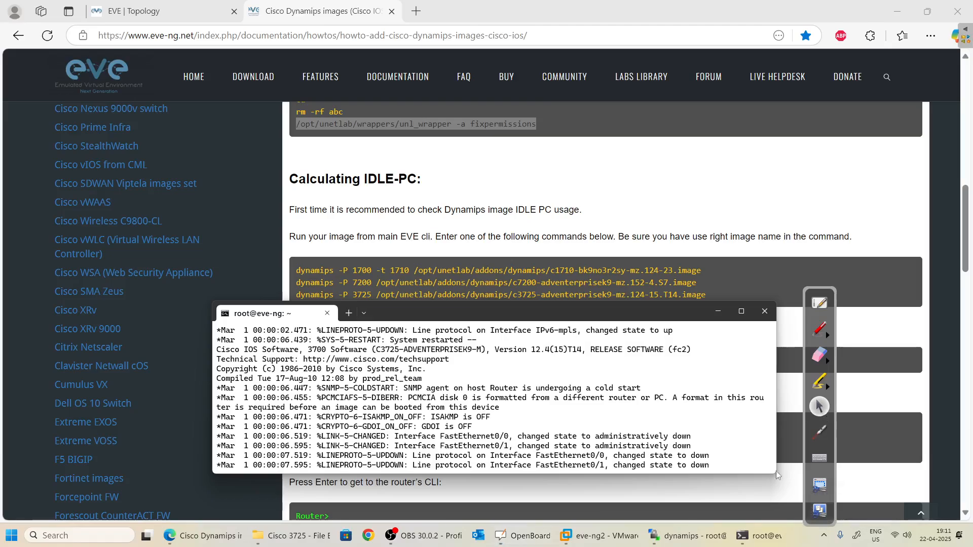
key("ctrl+shift+Escape")
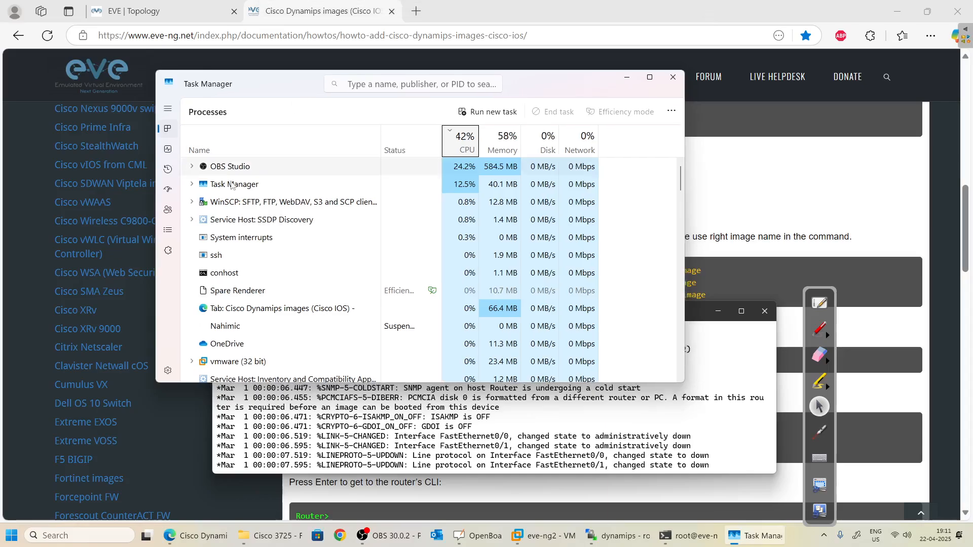
left_click(168, 149)
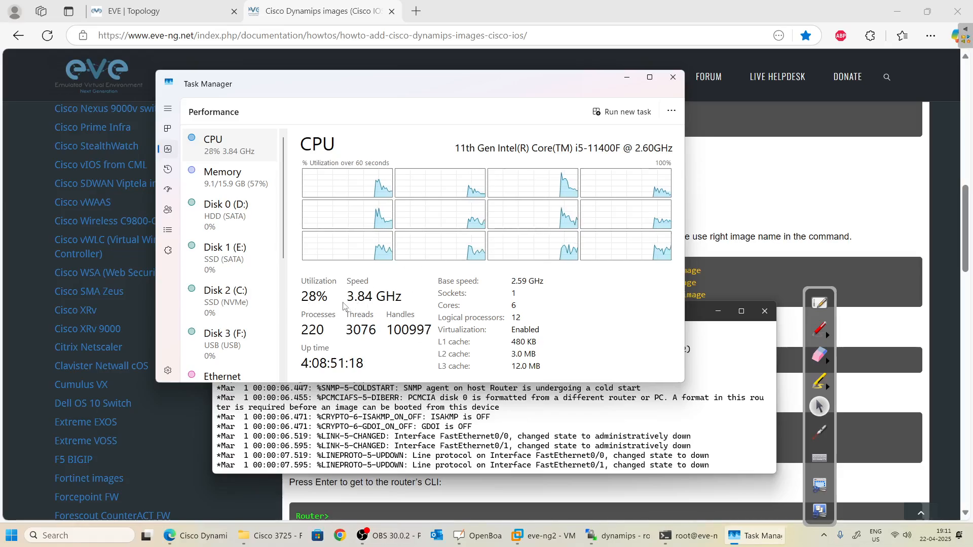
left_click(627, 78)
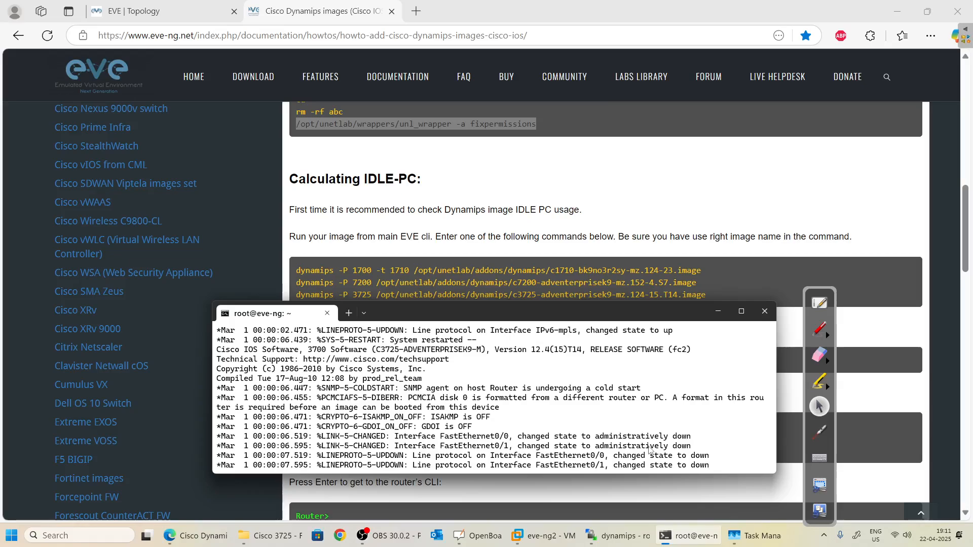
Press Enter in the 3725 console to reach Router> and review the boot output.
key("Return")
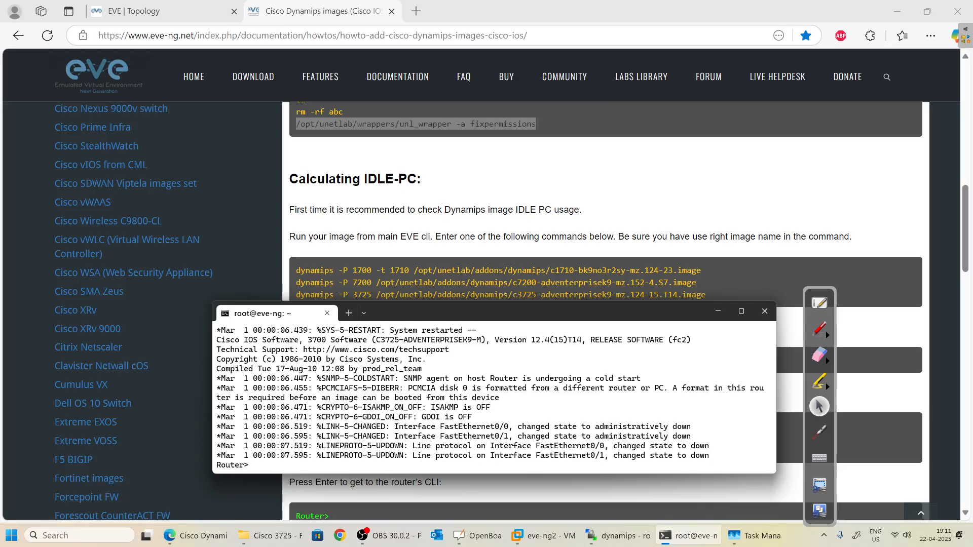
left_click(820, 329)
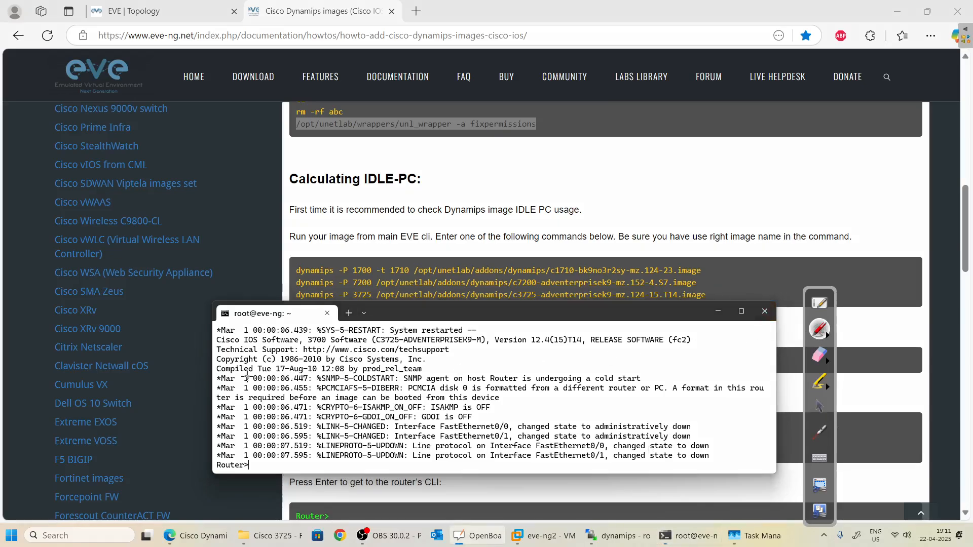
left_click_drag(252, 462, 265, 459)
left_click(817, 413)
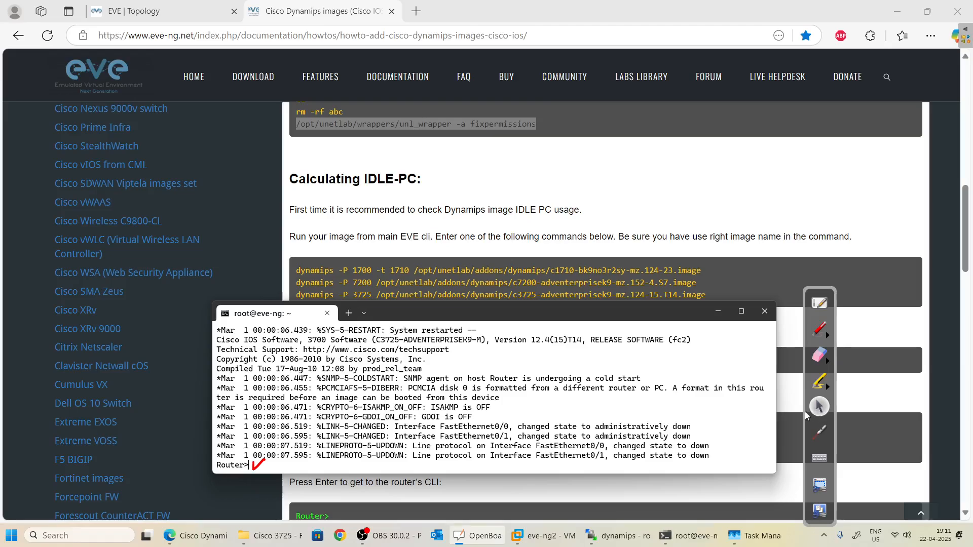
scroll(592, 208, "down", 5)
scroll(589, 206, "up", 3)
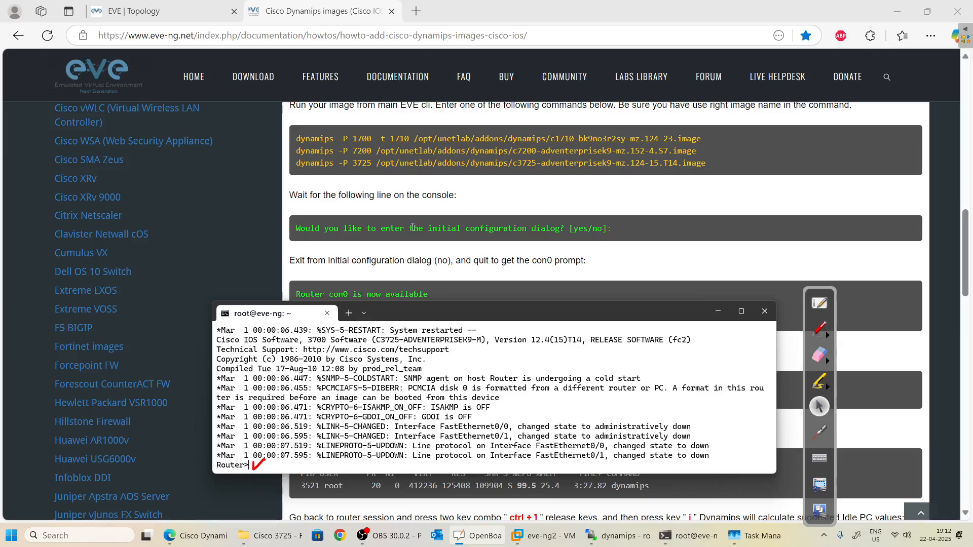
scroll(408, 196, "down", 4)
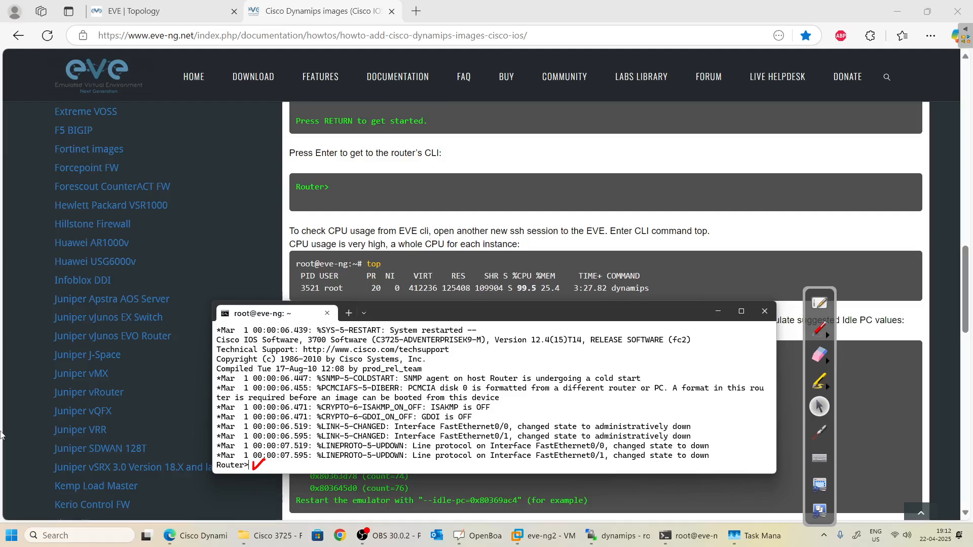
Open a new Command Prompt, SSH as root to 192.168.27.133, and run top.
left_click(86, 535)
type("c")
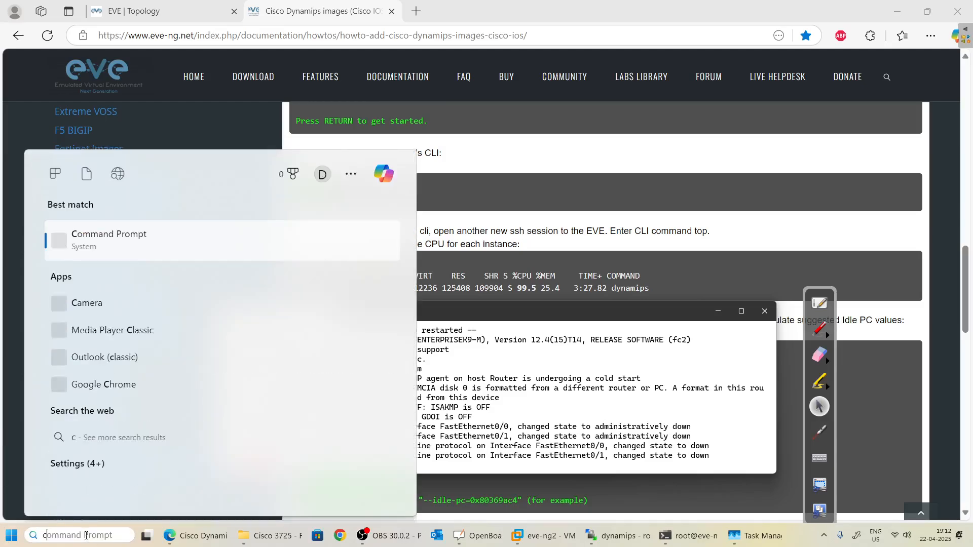
type("md")
key("Return")
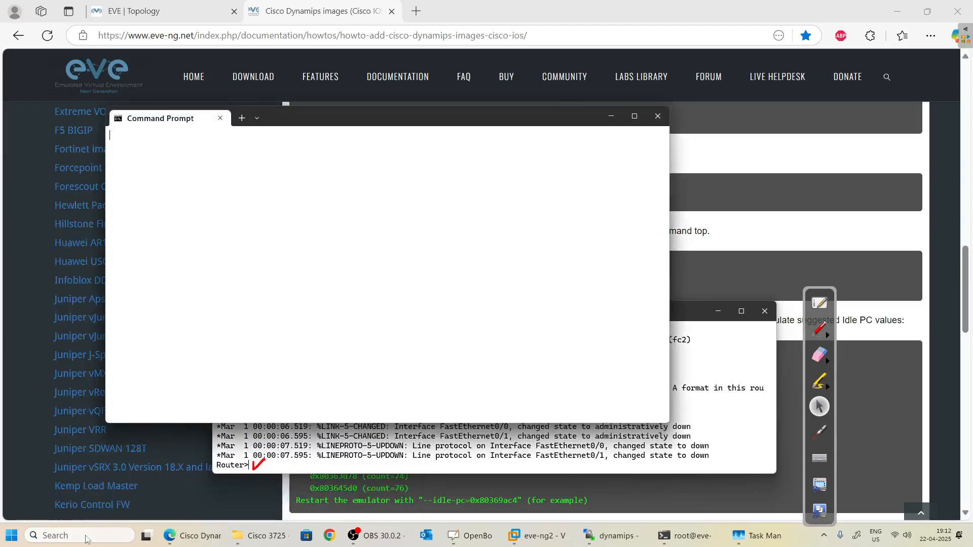
type("ro")
key("BackSpace")
key("BackSpace")
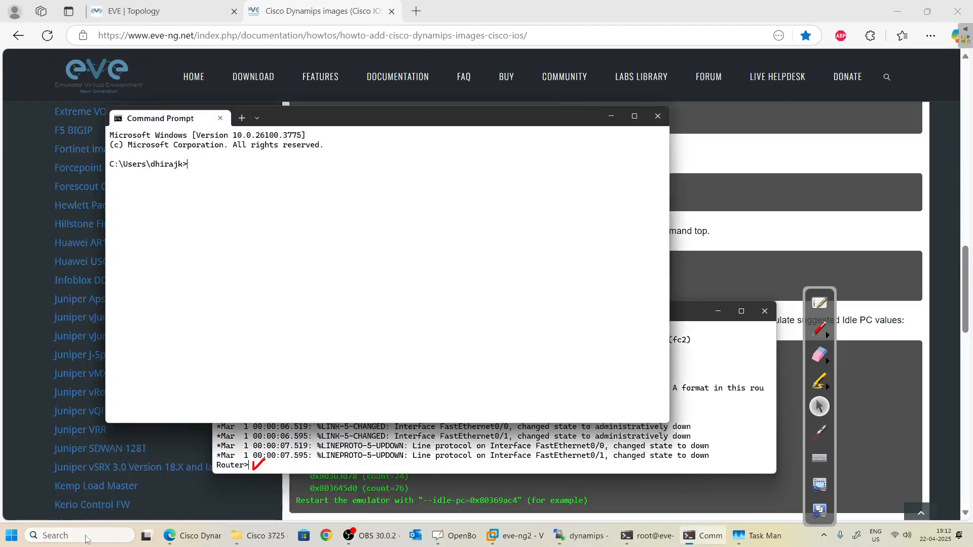
type("ssh root@192.168.27.133")
key("Return")
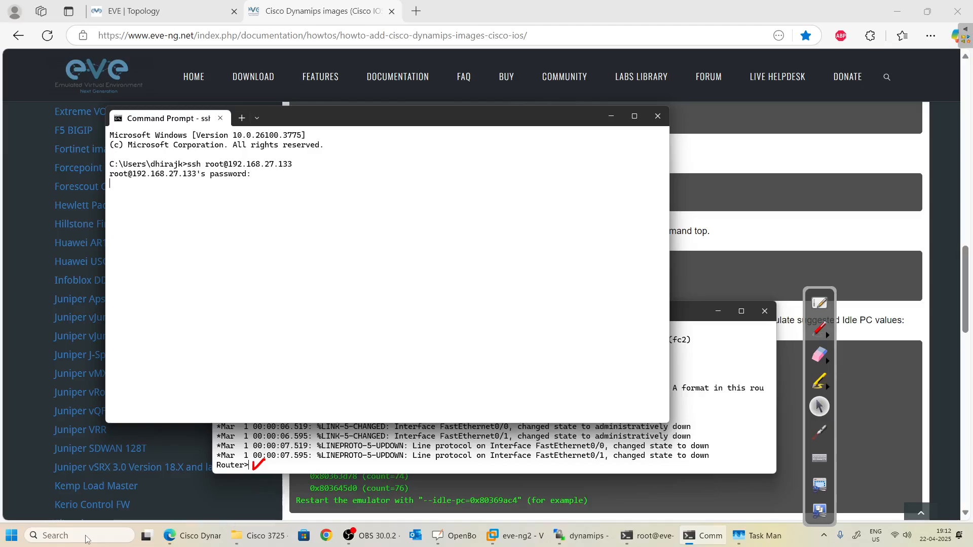
key("Return")
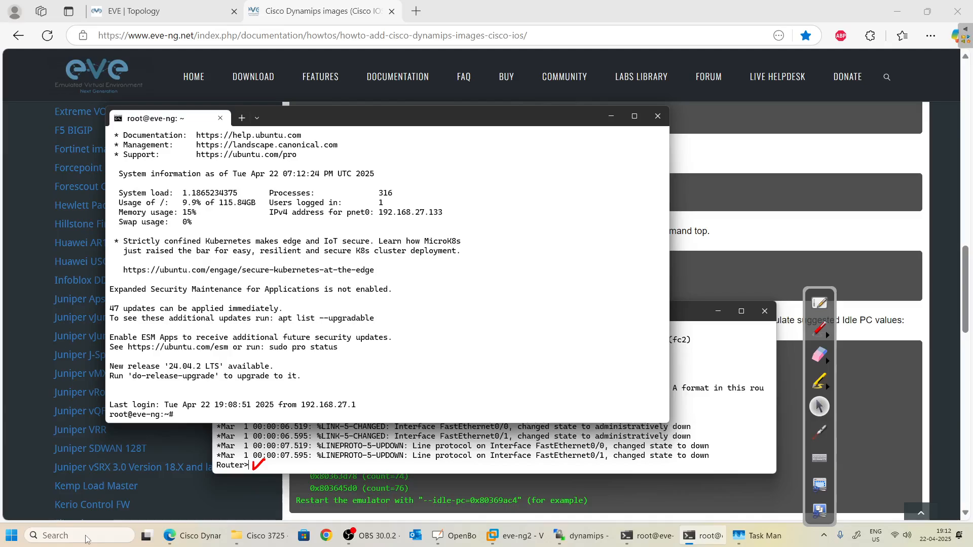
type("top")
key("Return")
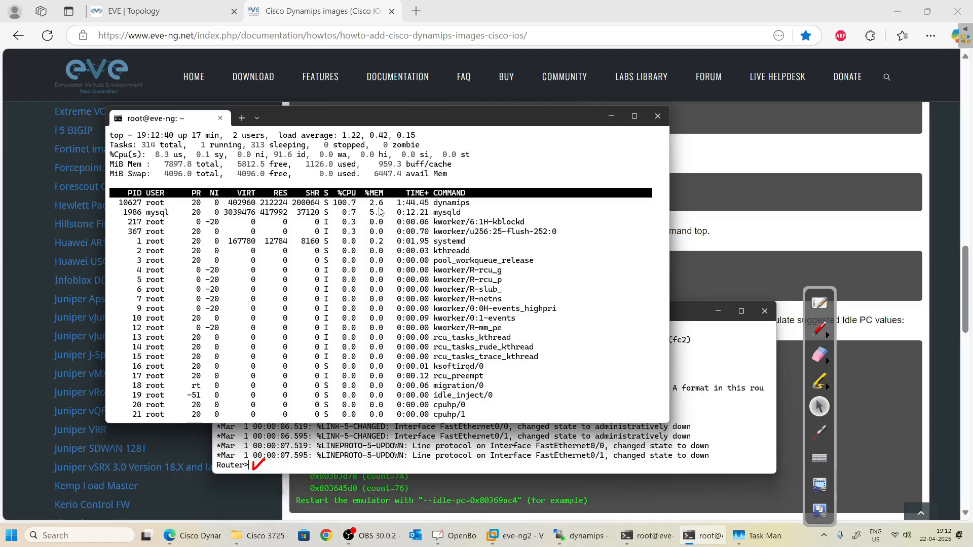
Minimize the top window and move the router console window to the top-left.
left_click(608, 117)
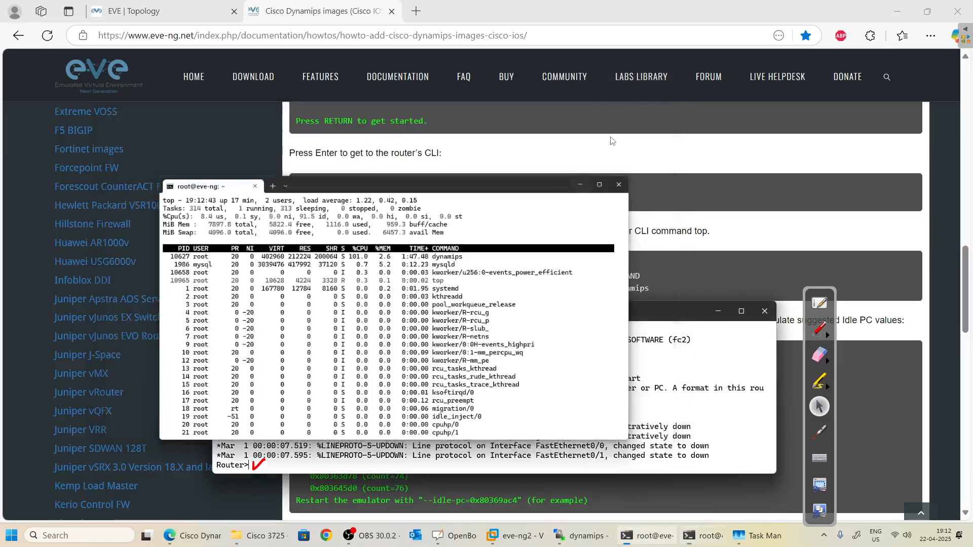
left_click_drag(534, 309, 413, 87)
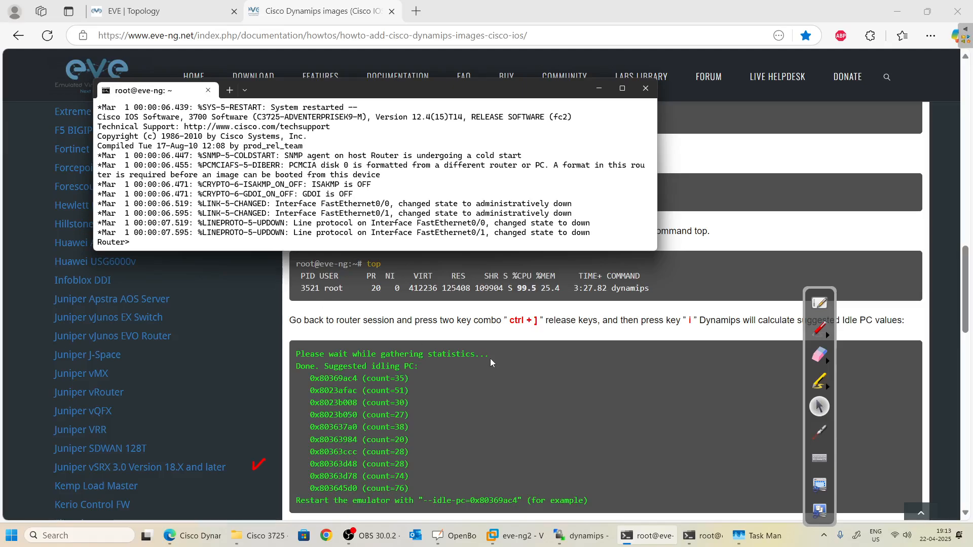
Send Ctrl+] then i in the 3725 console to list suggested idle-PC values.
key("ctrl+bracketright")
key("i")
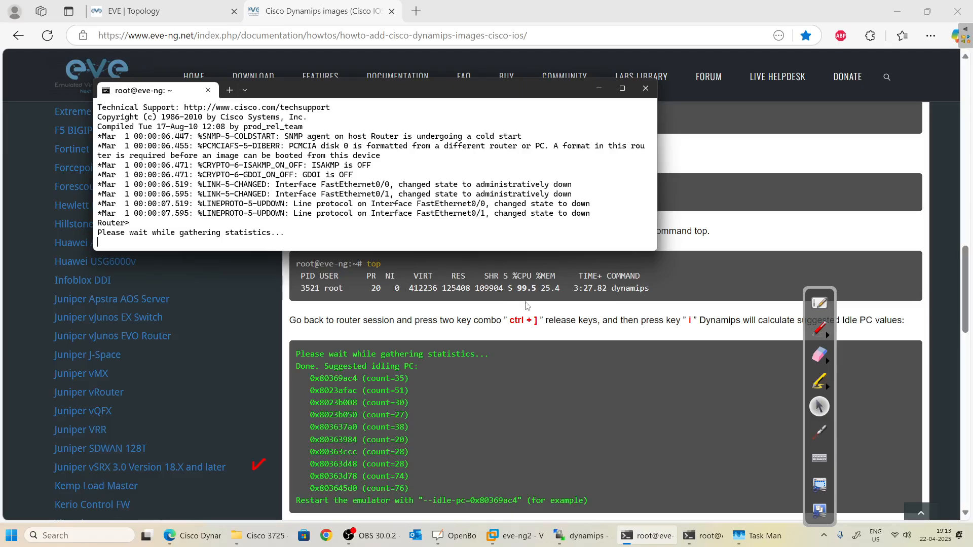
left_click_drag(509, 320, 541, 322)
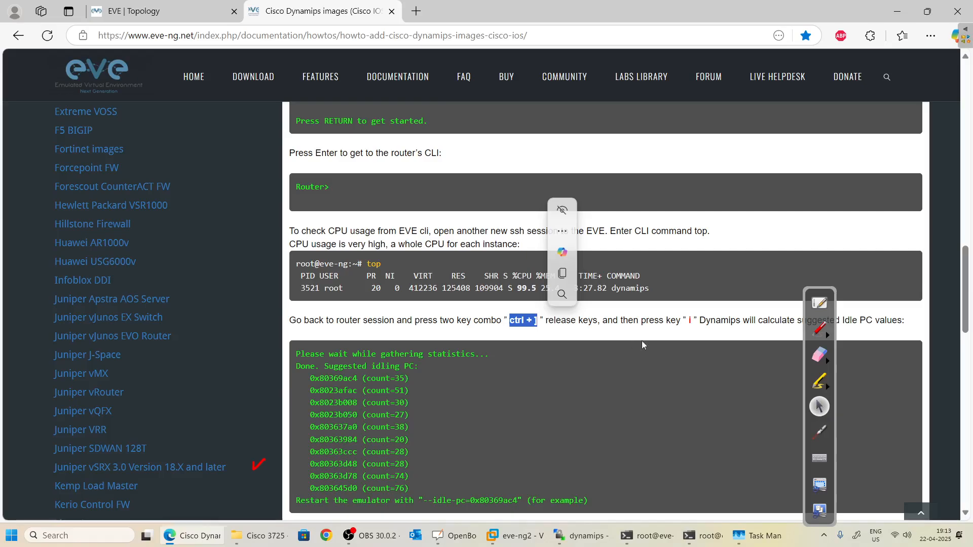
double_click(690, 322)
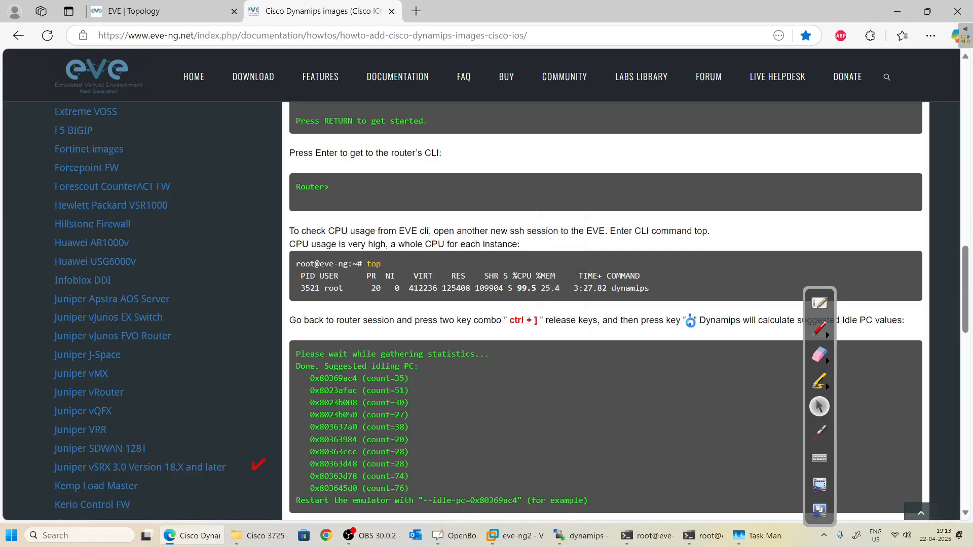
scroll(634, 358, "down", 1)
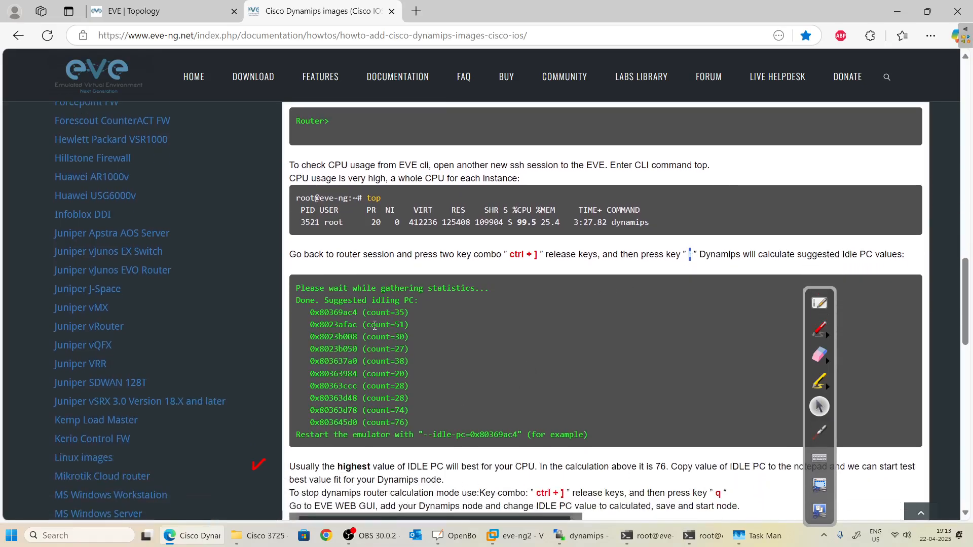
key("alt+Tab")
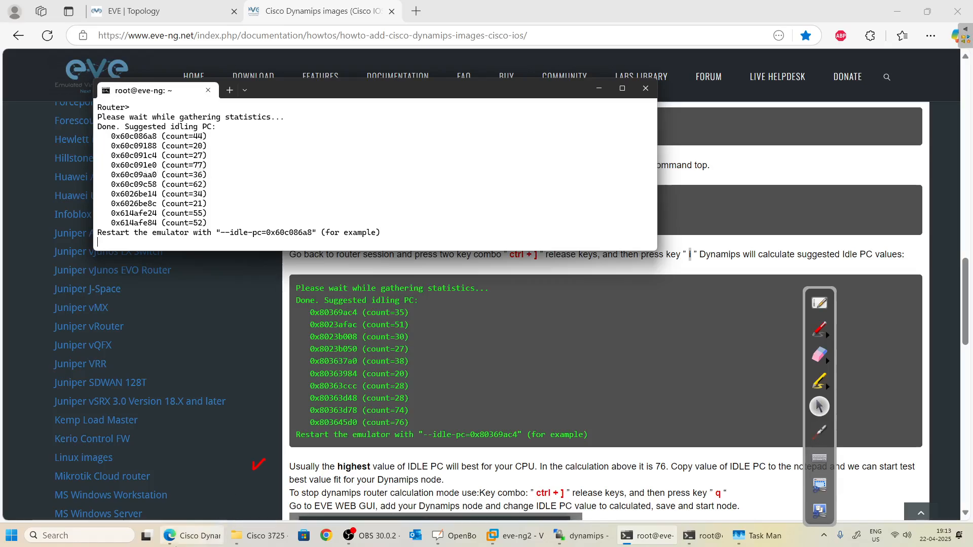
Replace the old note in Notepad with the chosen Idle PC value 0x60c091e0.
left_click(91, 534)
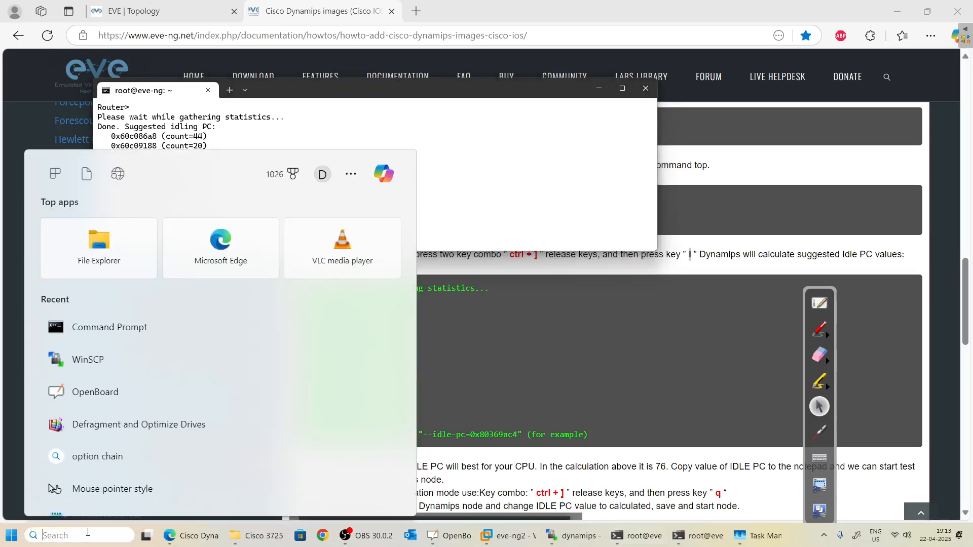
type("note")
key("Return")
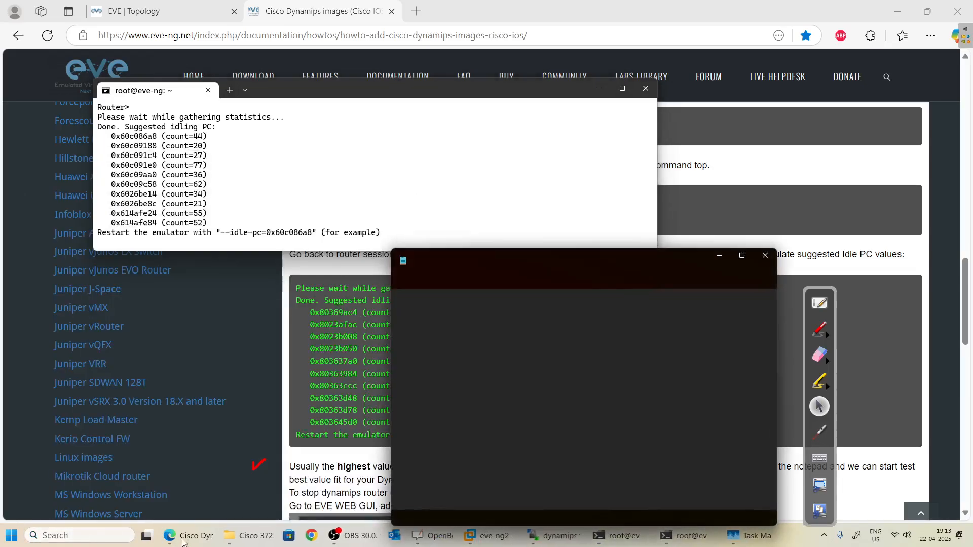
key("ctrl+a")
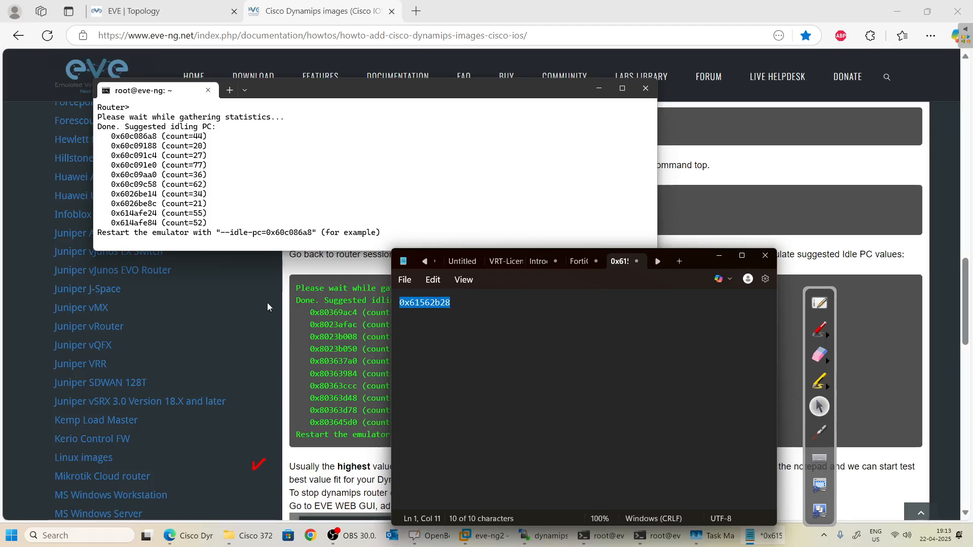
key("BackSpace")
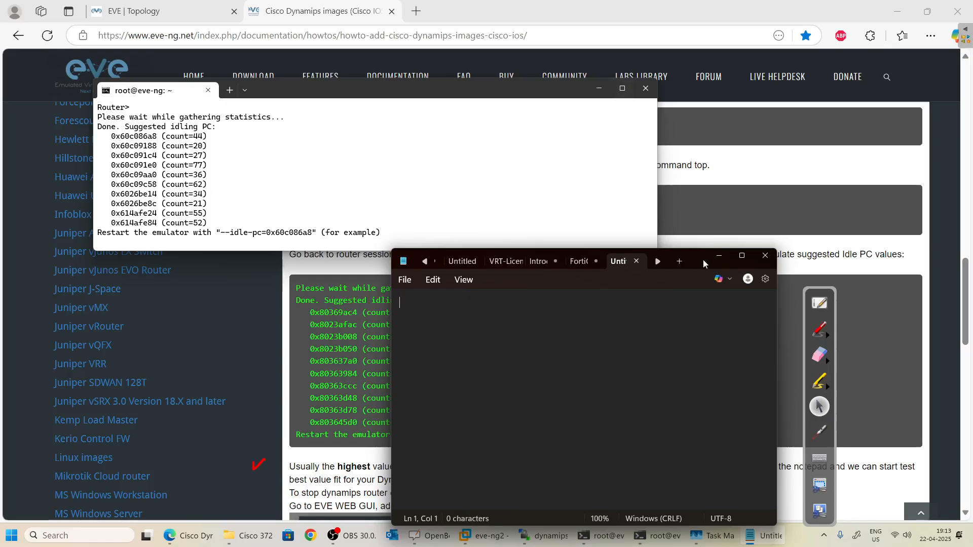
left_click_drag(703, 259, 391, 188)
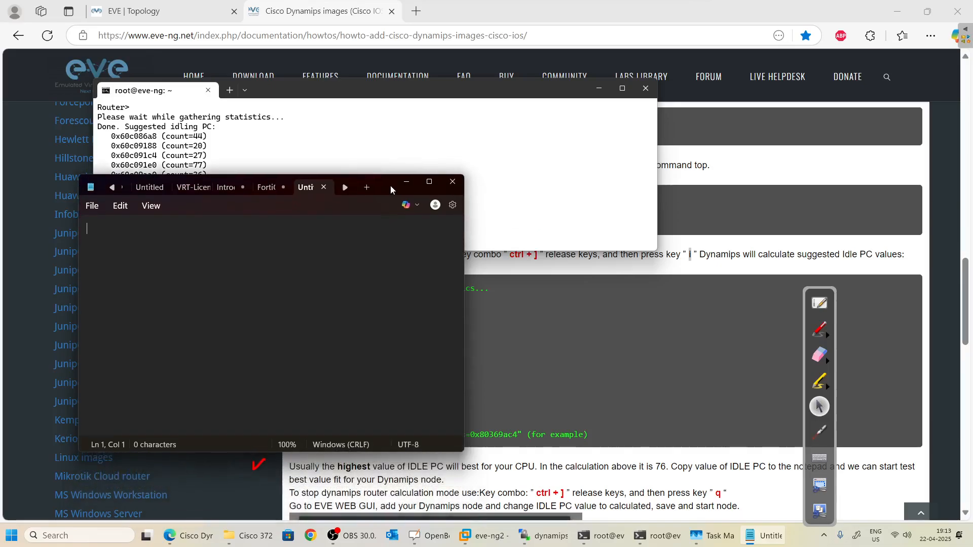
type("0x60")
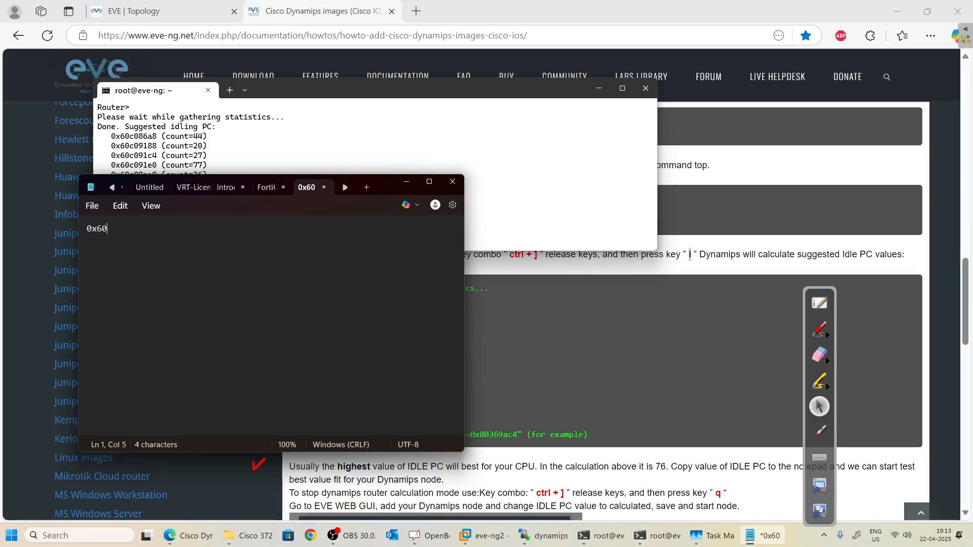
type("c091e0")
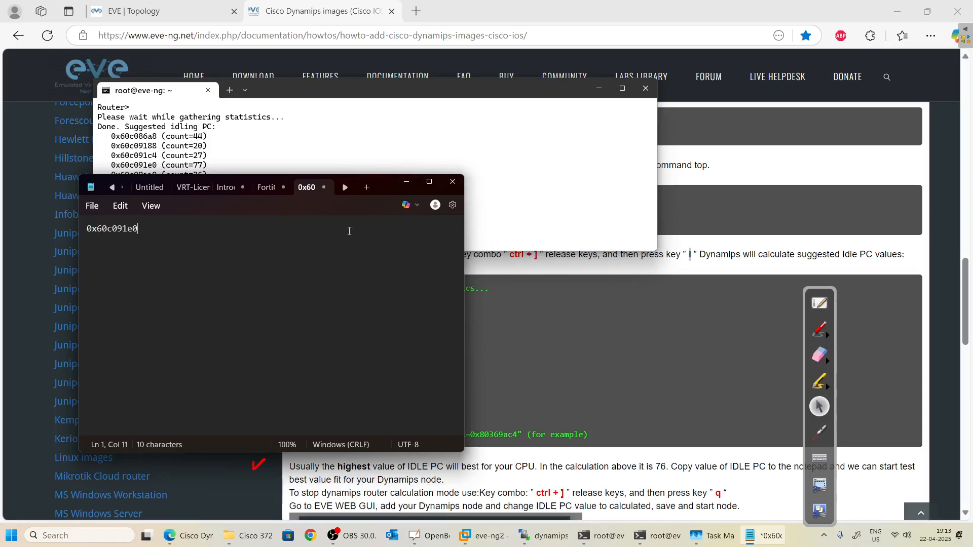
key("ctrl+a")
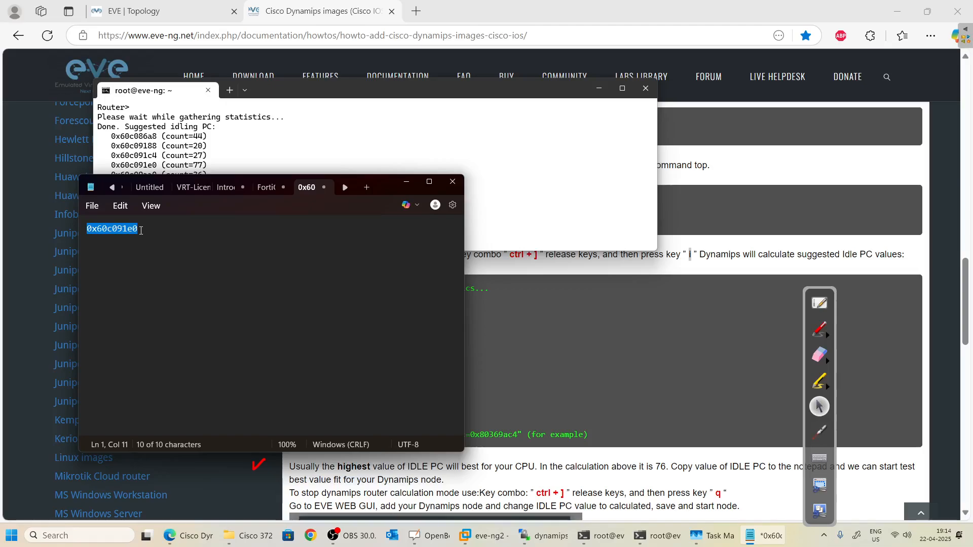
left_click(406, 181)
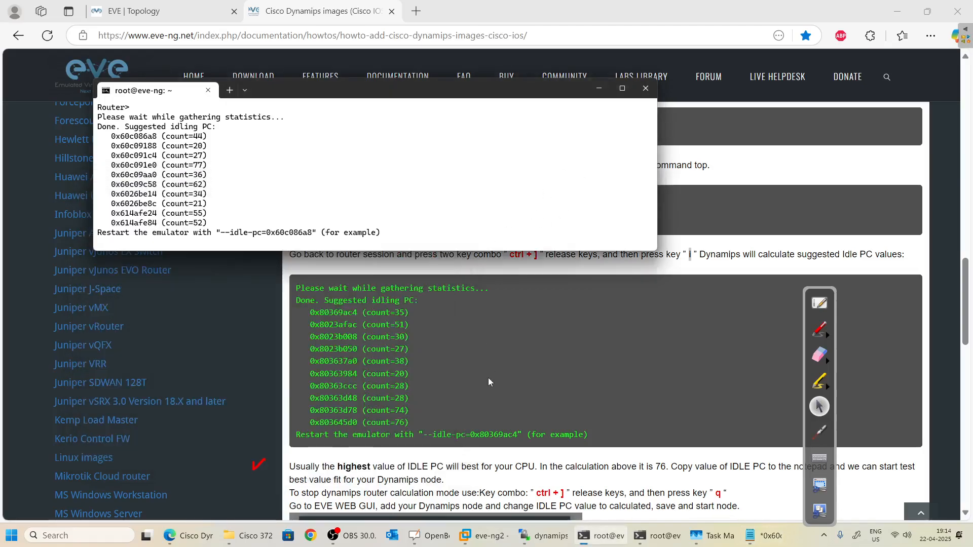
Quit the idle-PC calculation and shut down the Dynamips 3725 router with Ctrl+] q.
scroll(511, 364, "down", 3)
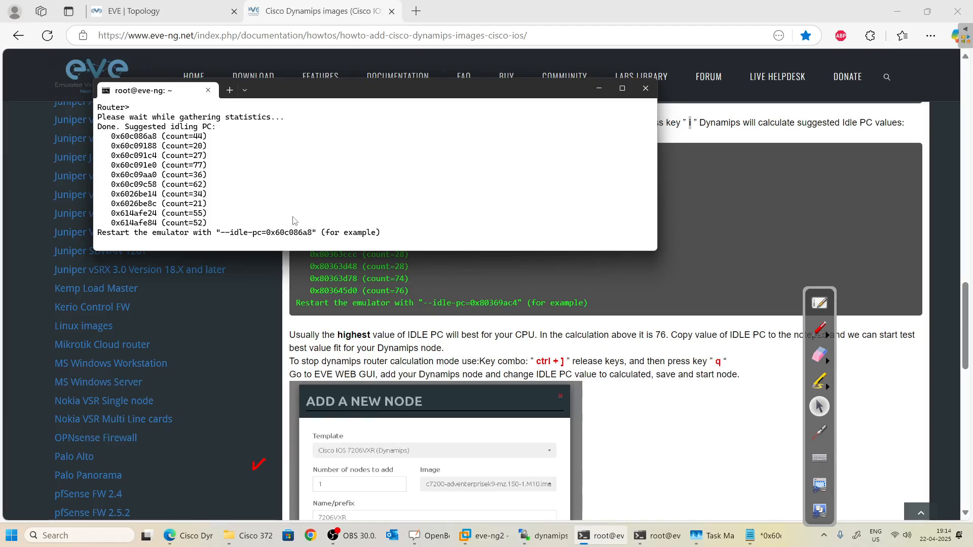
scroll(294, 223, "up", 2)
scroll(299, 233, "down", 2)
key("ctrl+bracketright")
key("q")
key("super")
left_click(341, 157)
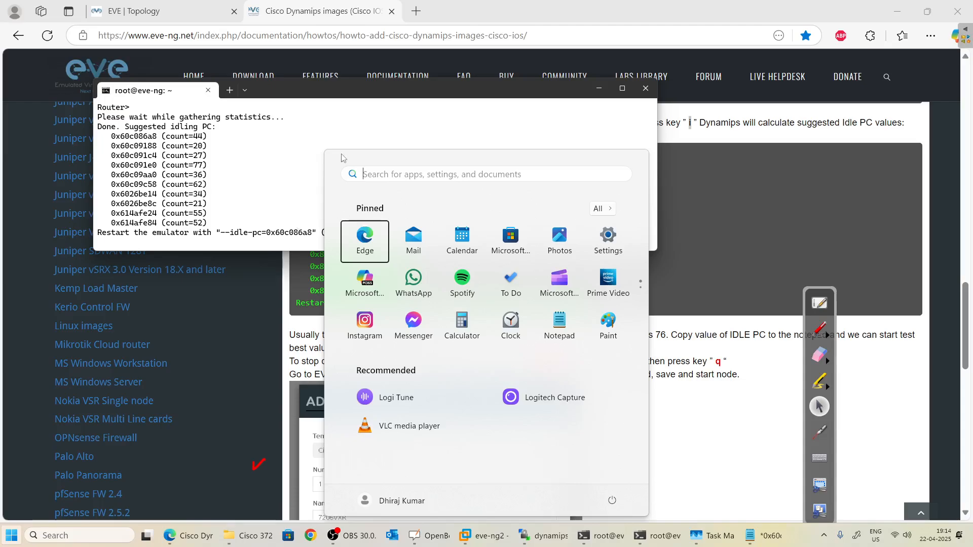
left_click(222, 186)
key("Return")
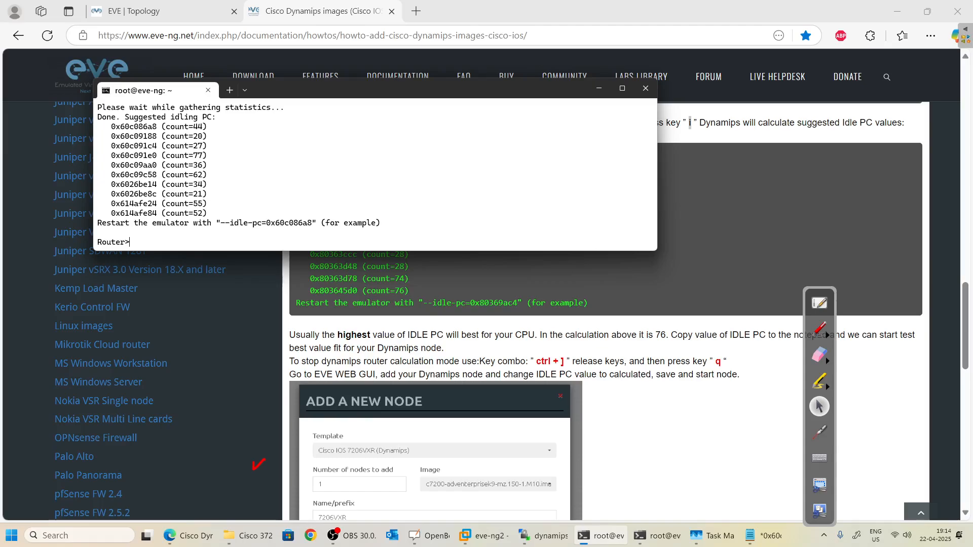
key("ctrl+bracketright")
key("q")
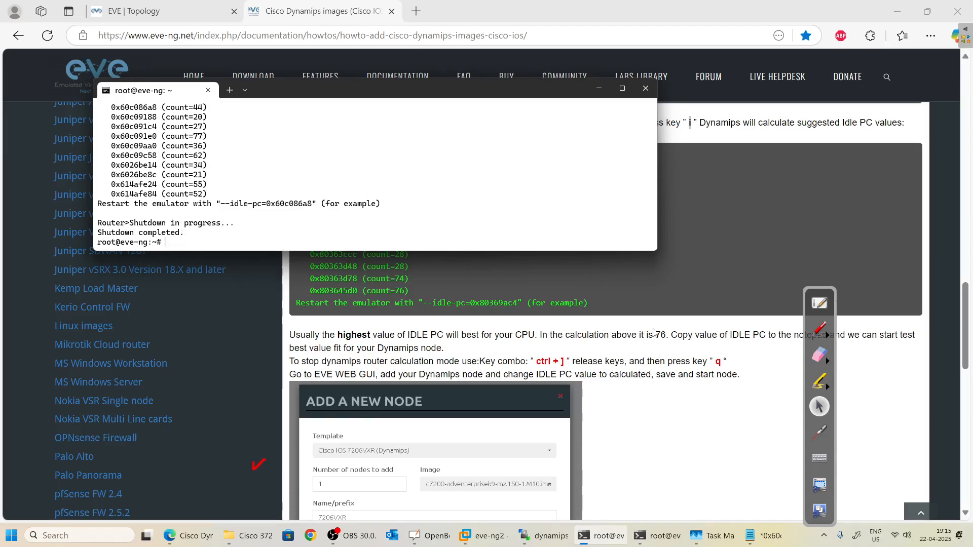
double_click(717, 361)
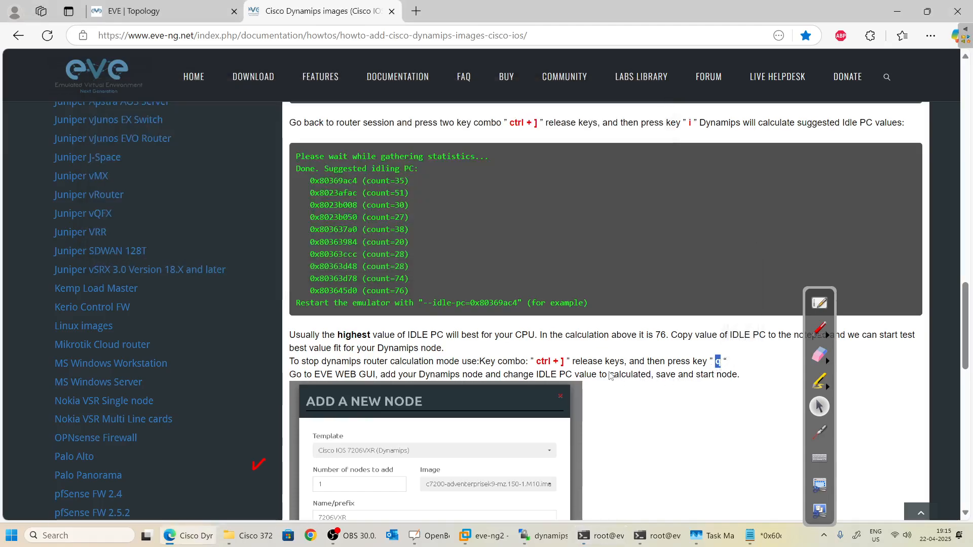
Scroll the docs to the Add a New Node example and copy 0x60c091e0 from Notepad.
scroll(606, 369, "down", 3)
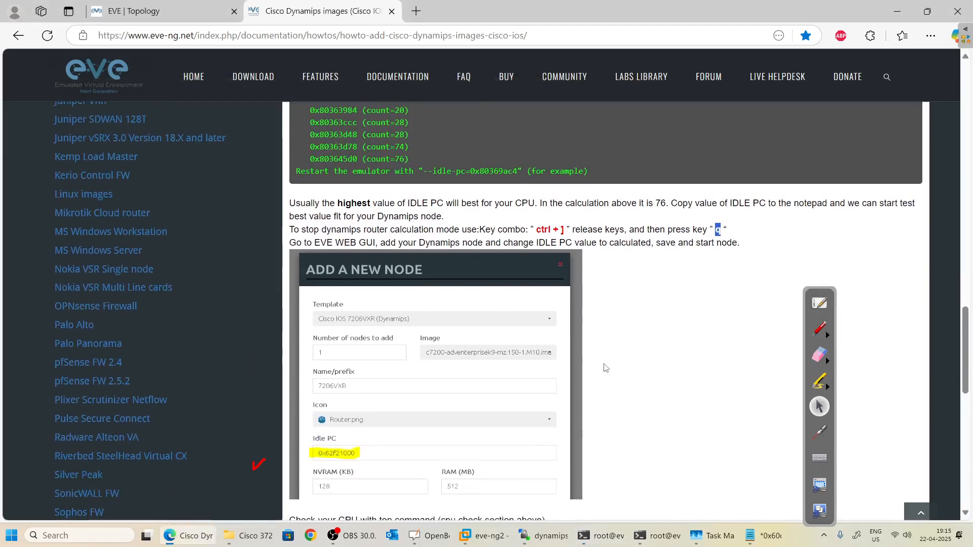
scroll(606, 369, "down", 5)
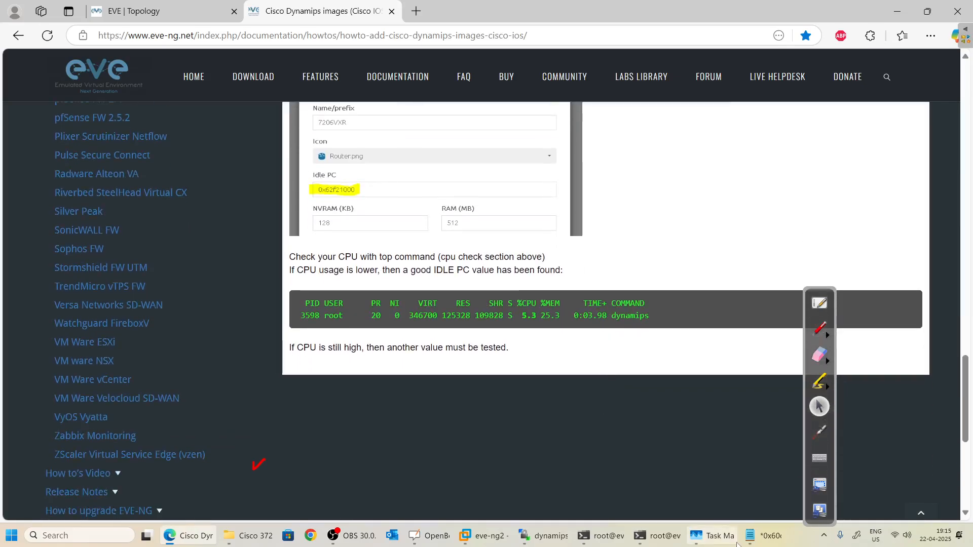
left_click(763, 535)
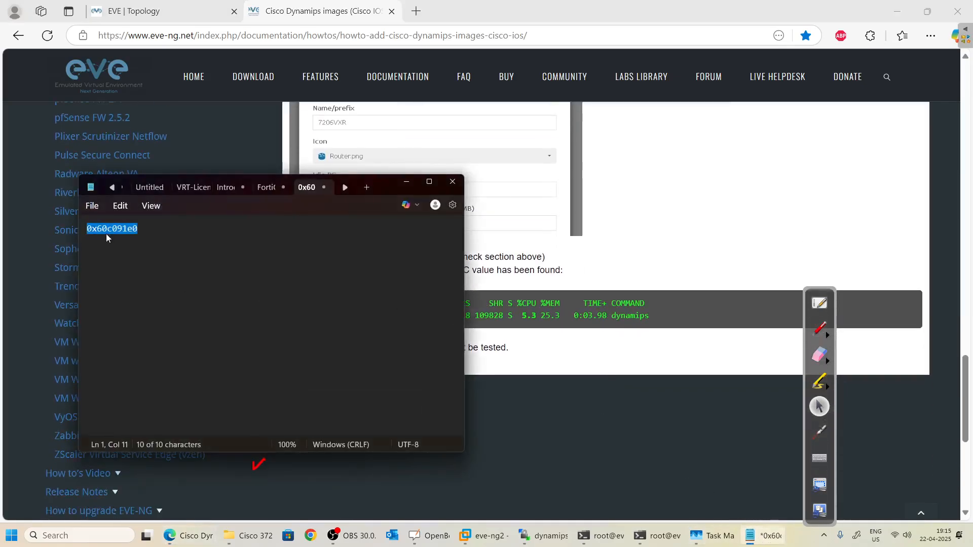
left_click(120, 205)
left_click(123, 265)
left_click(267, 297)
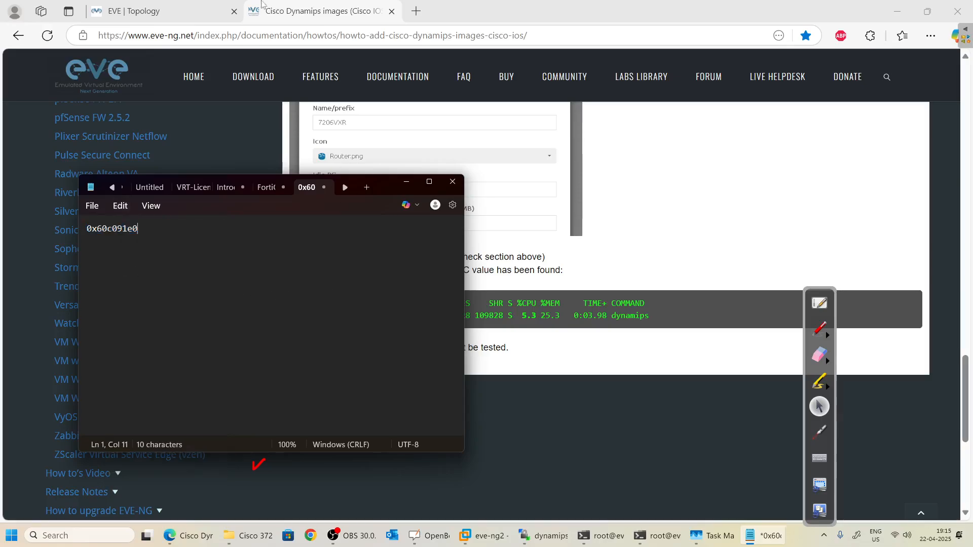
left_click(152, 11)
Place a Cisco IOS 3725 (Dynamips) node on the canvas with Idle PC 0x60c091e0.
right_click(332, 172)
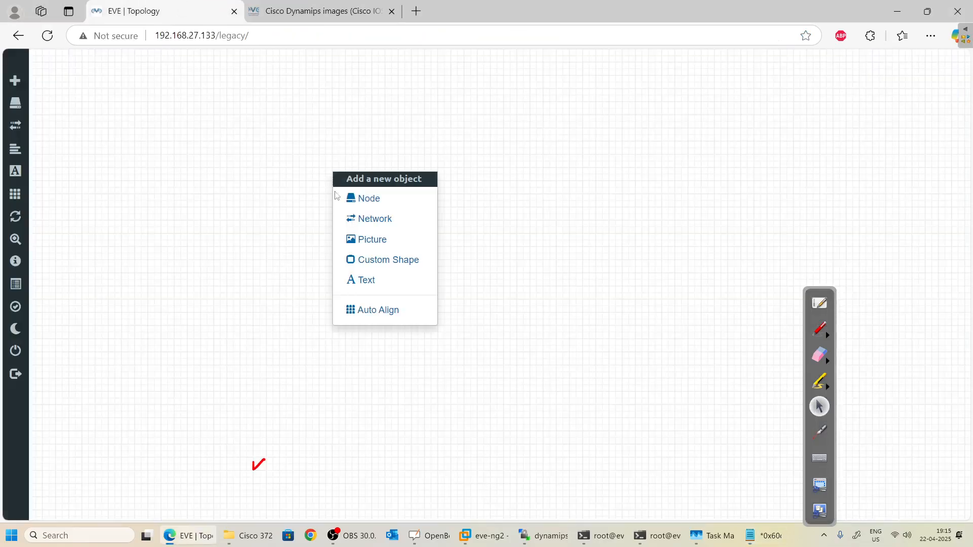
left_click(374, 203)
scroll(388, 421, "down", 10)
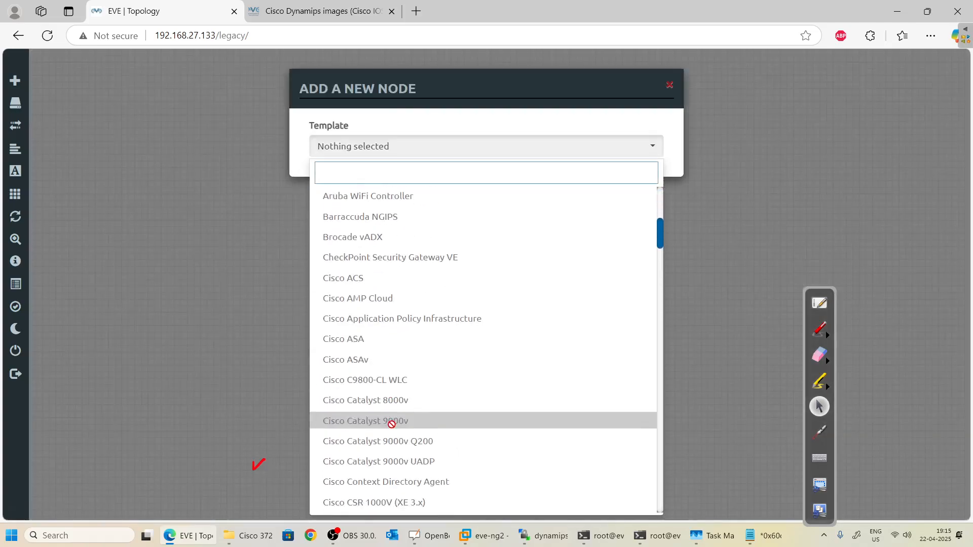
scroll(392, 419, "down", 5)
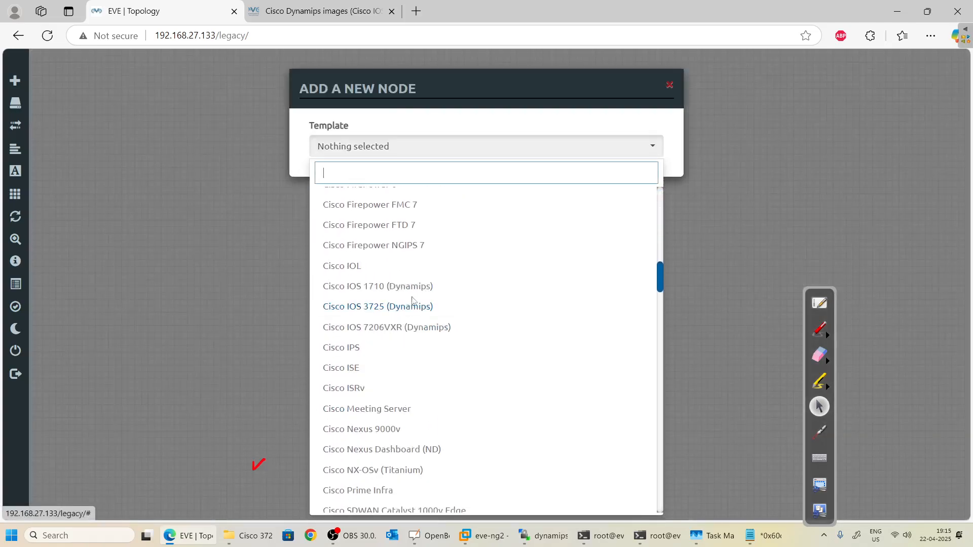
left_click(409, 307)
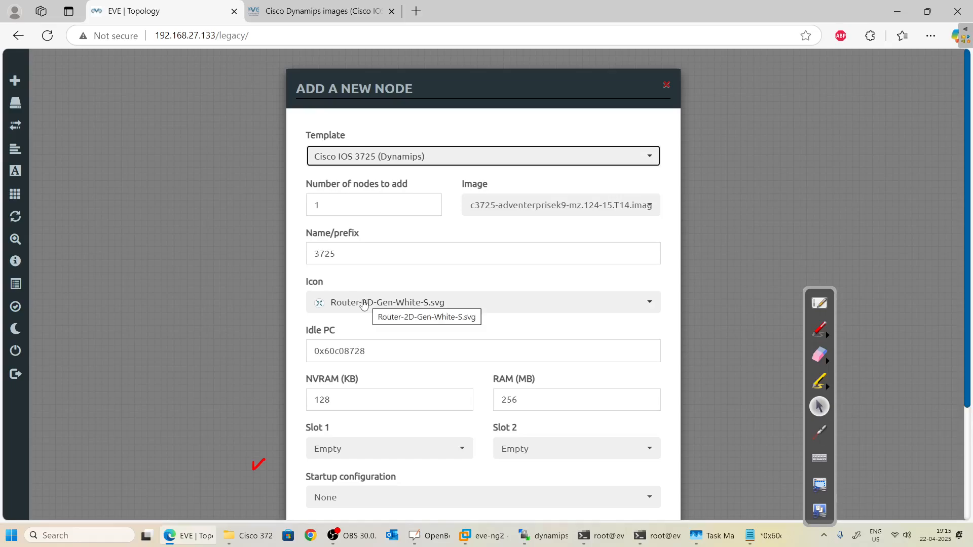
scroll(474, 265, "down", 3)
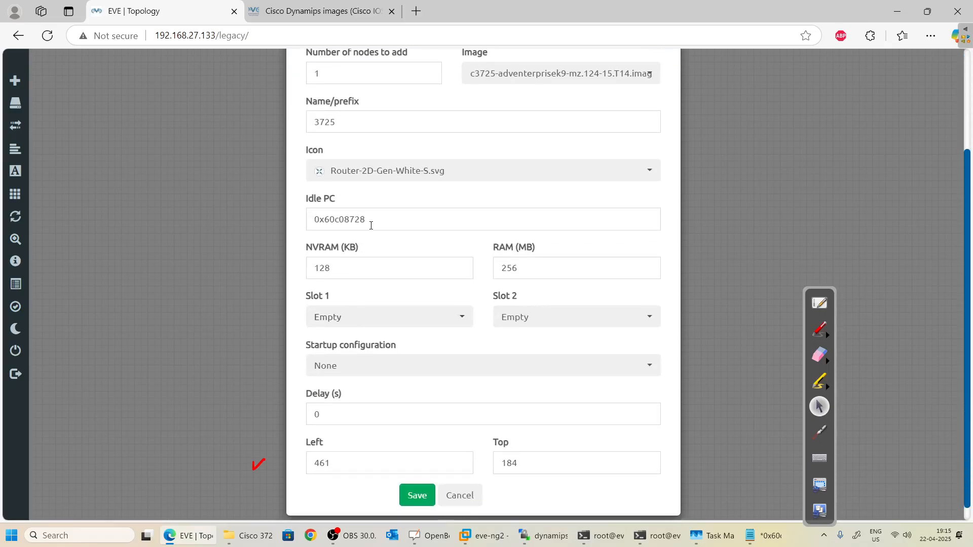
left_click_drag(369, 219, 202, 209)
left_click(216, 219)
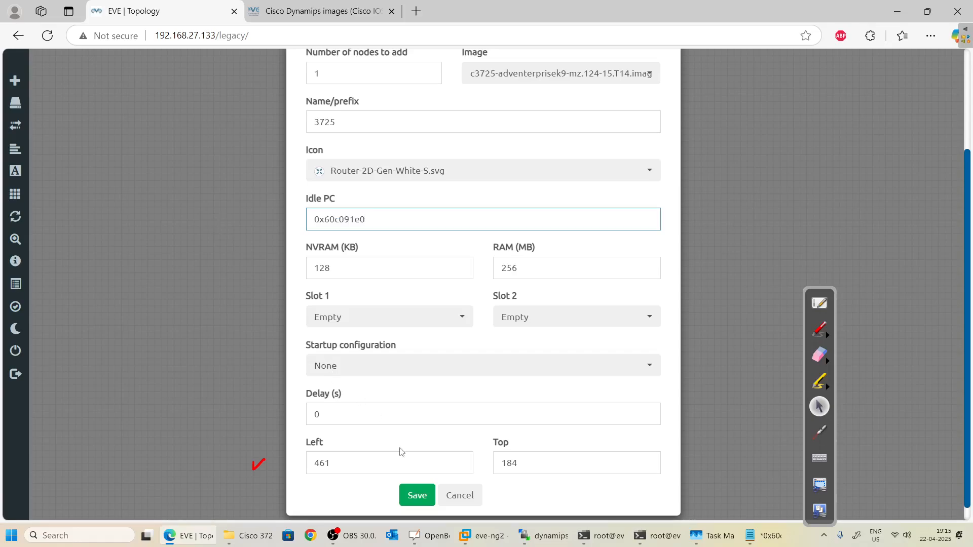
left_click(417, 495)
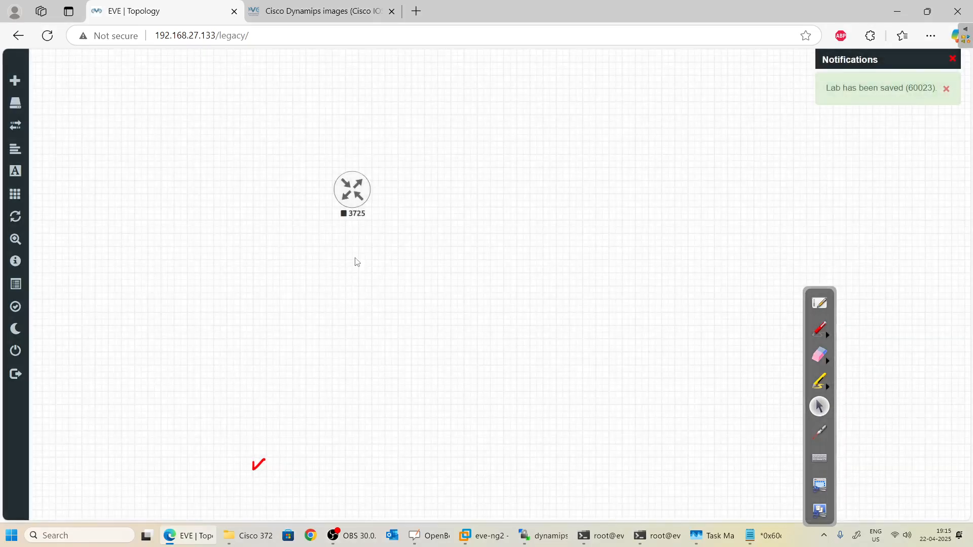
left_click(353, 200)
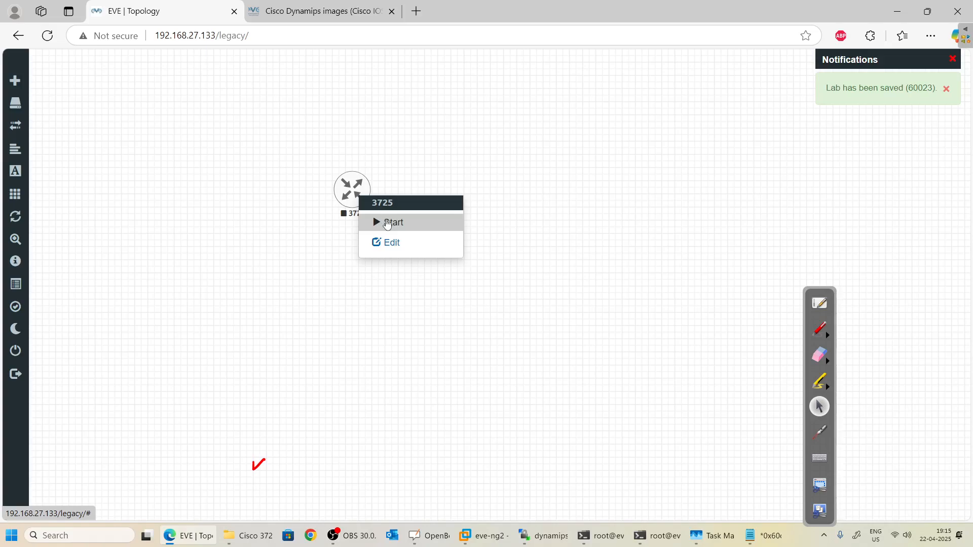
Add a Management(Cloud0) network named Net to the lab.
right_click(430, 195)
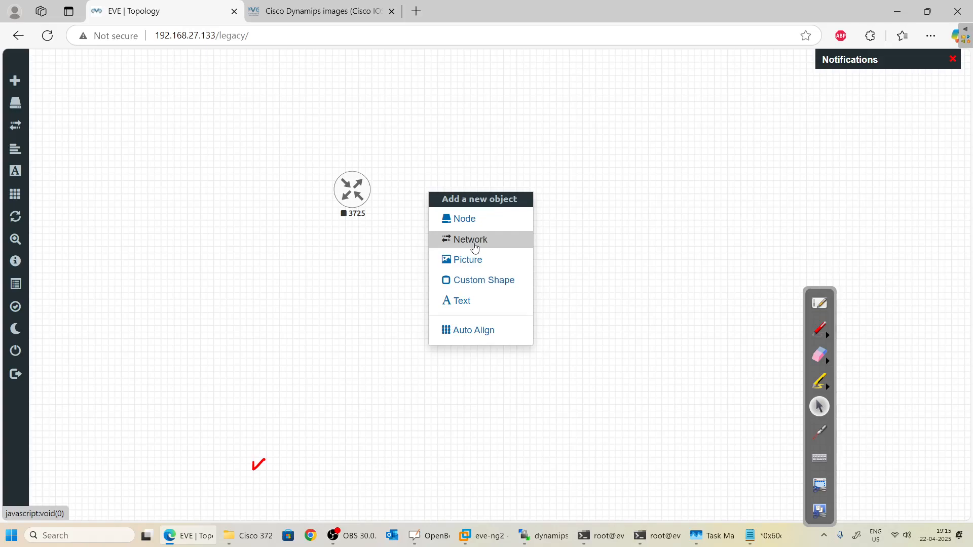
left_click(476, 239)
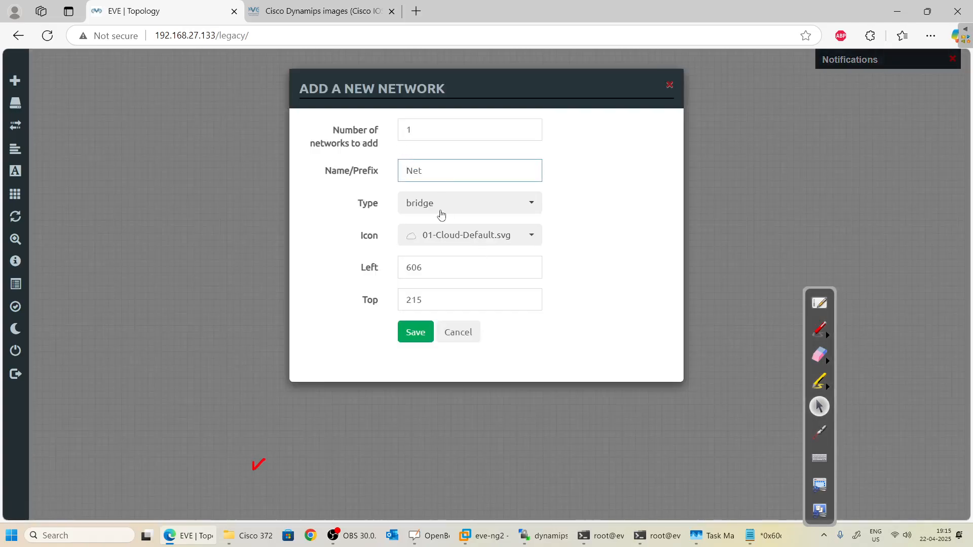
left_click(441, 215)
left_click(437, 277)
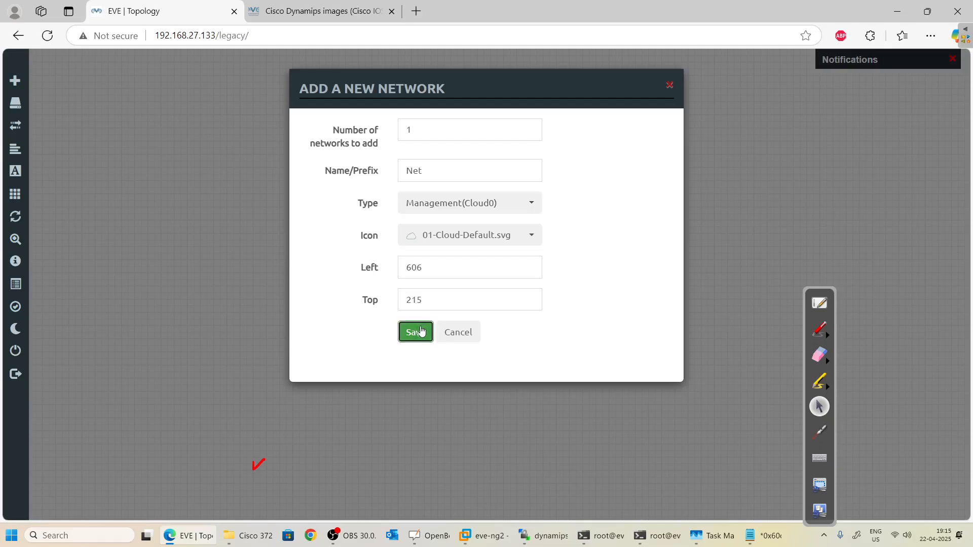
left_click(421, 332)
Connect the Net cloud to the 3725 router's fa0/0 interface.
mouse_move(479, 183)
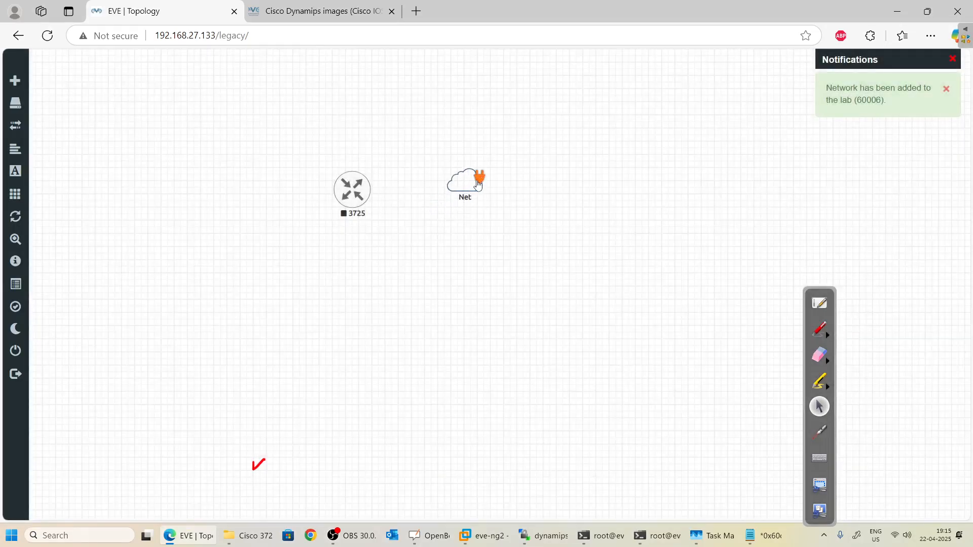
left_click_drag(479, 182, 353, 189)
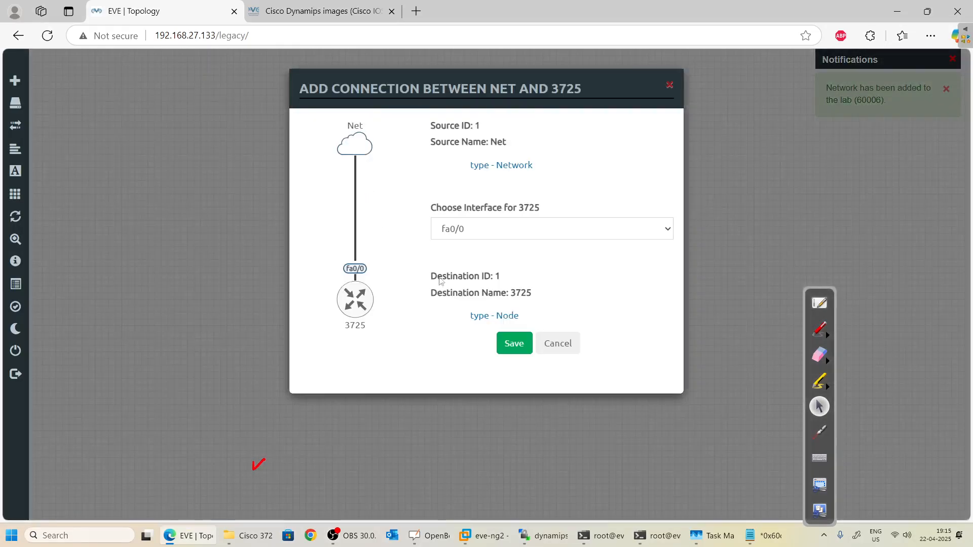
left_click(512, 358)
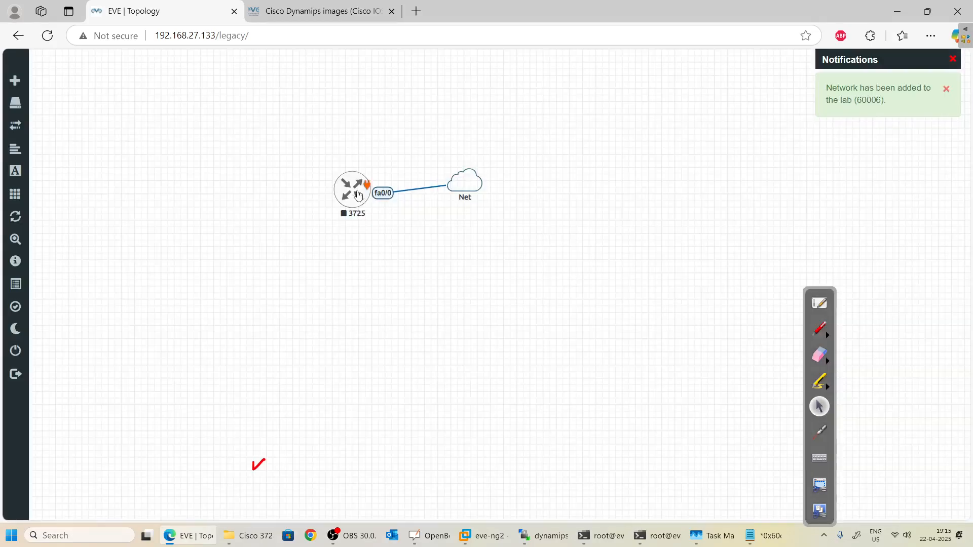
right_click(241, 192)
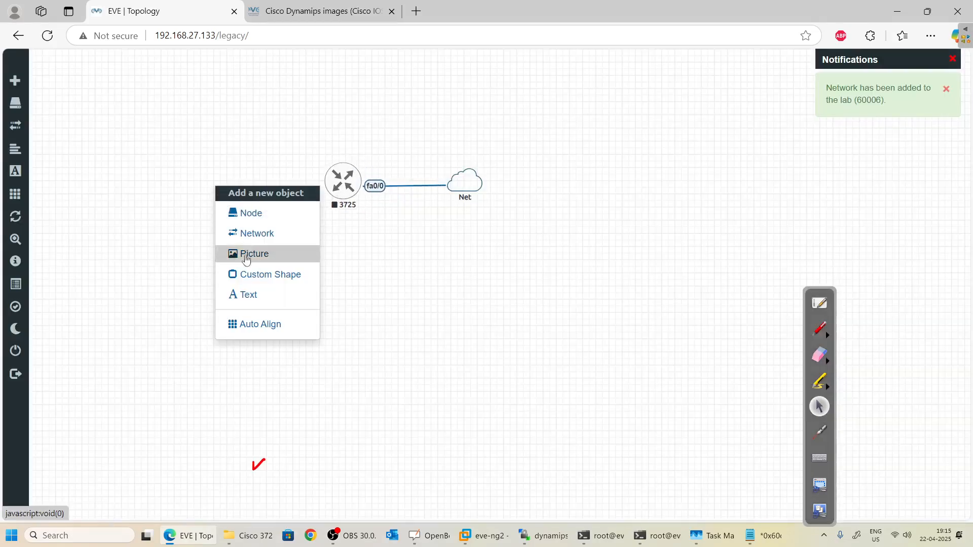
Add a Virtual PC (VPCS) node to the lab.
left_click(278, 222)
scroll(378, 400, "down", 15)
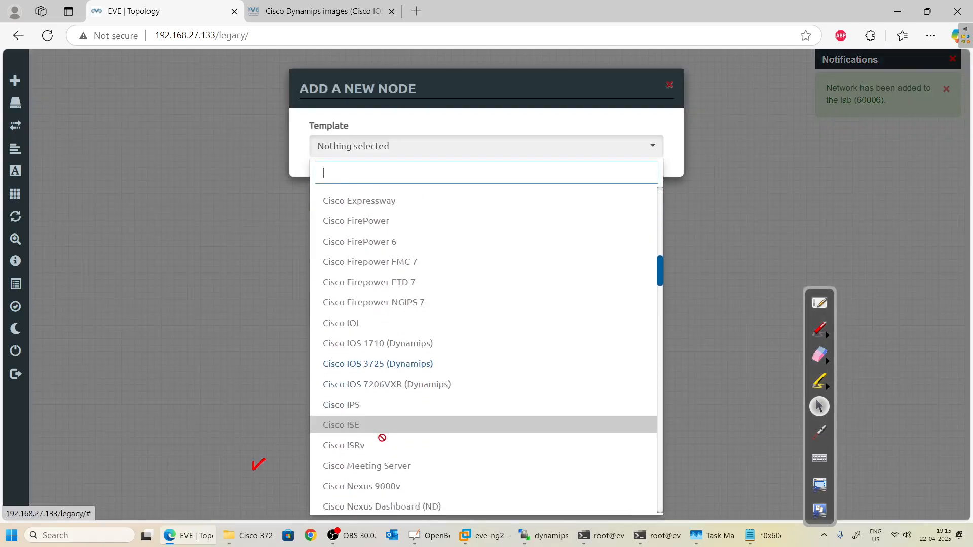
scroll(382, 438, "down", 3)
type("v")
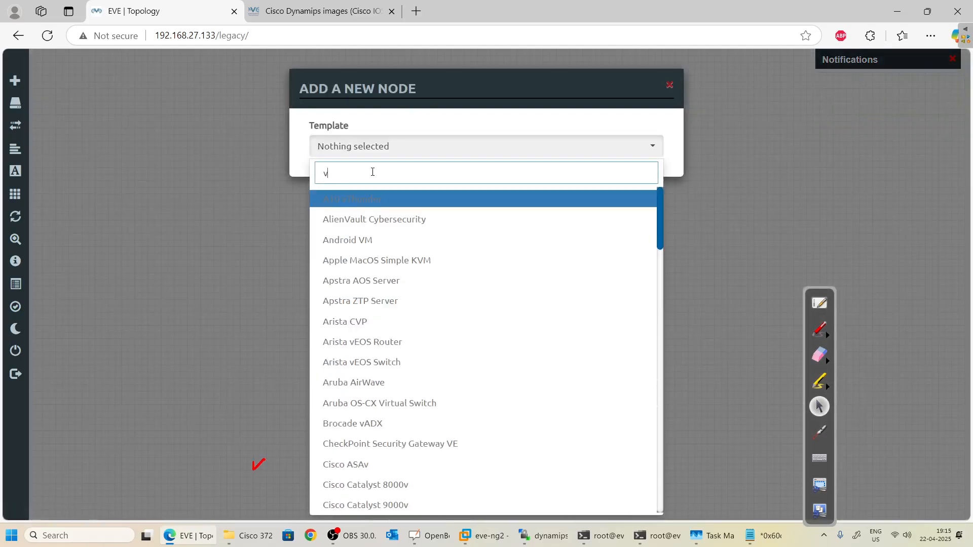
type("p")
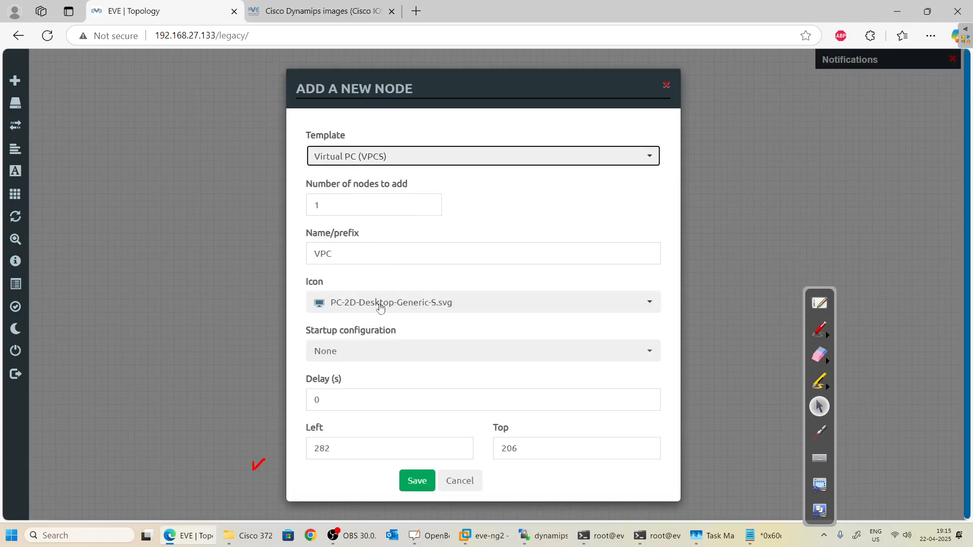
left_click(416, 479)
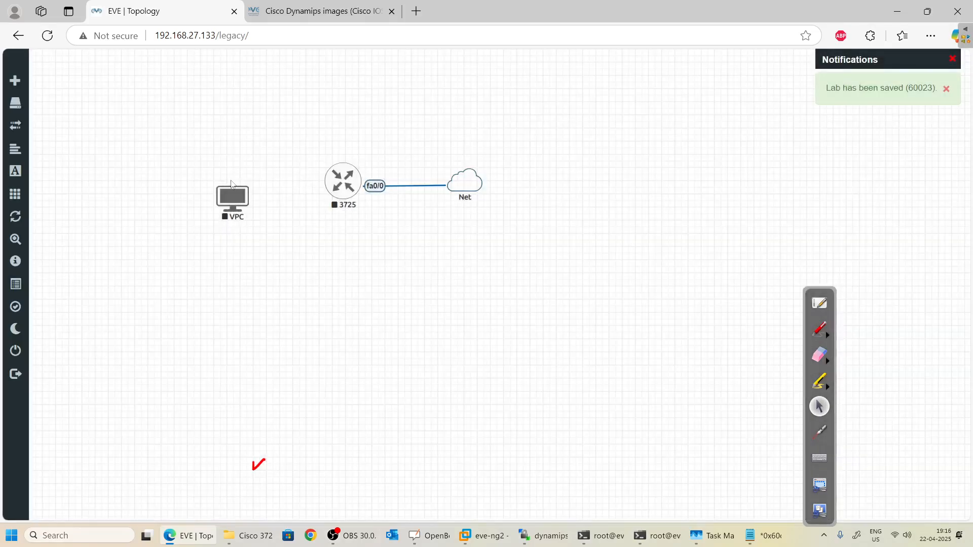
Link the VPC's eth0 to the 3725 router's fa0/1 interface.
right_click(247, 177)
left_click(393, 287)
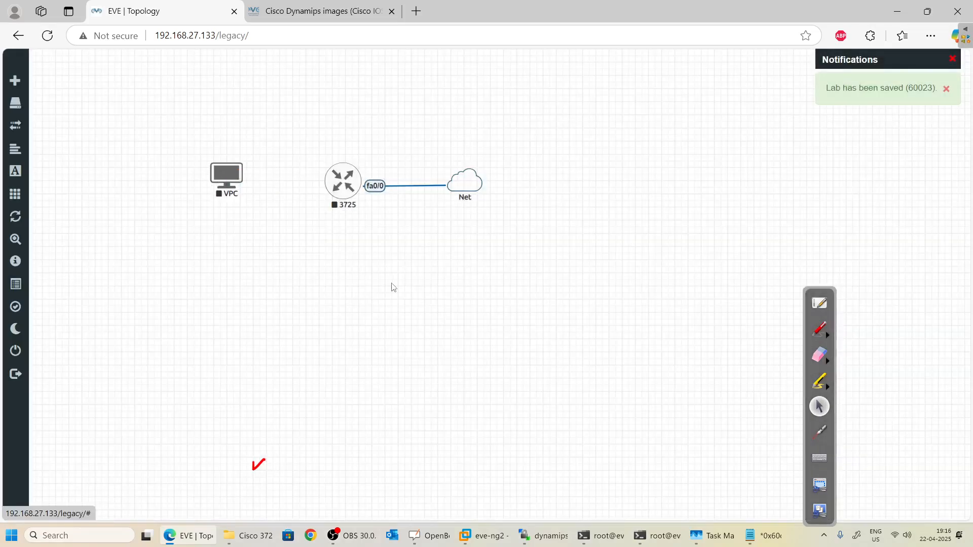
left_click_drag(241, 178, 343, 181)
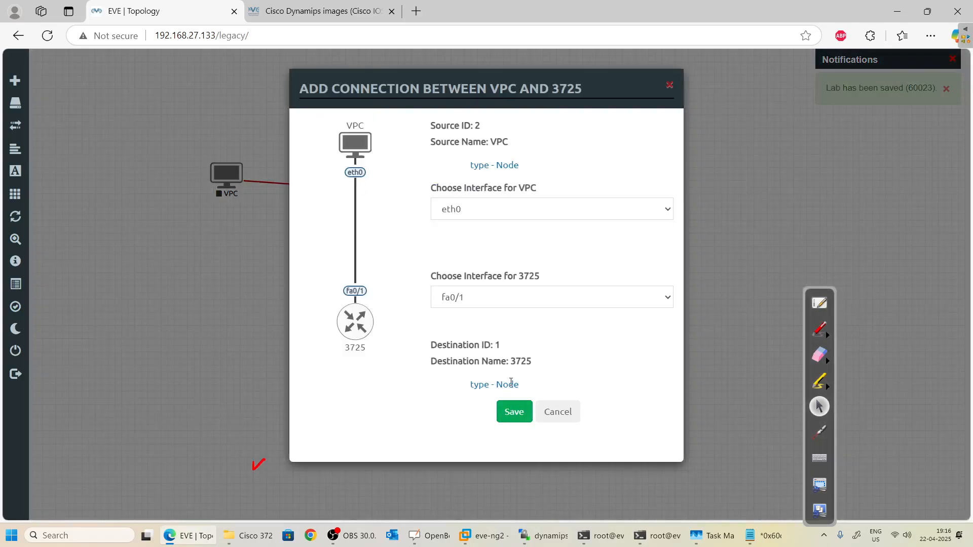
left_click(513, 411)
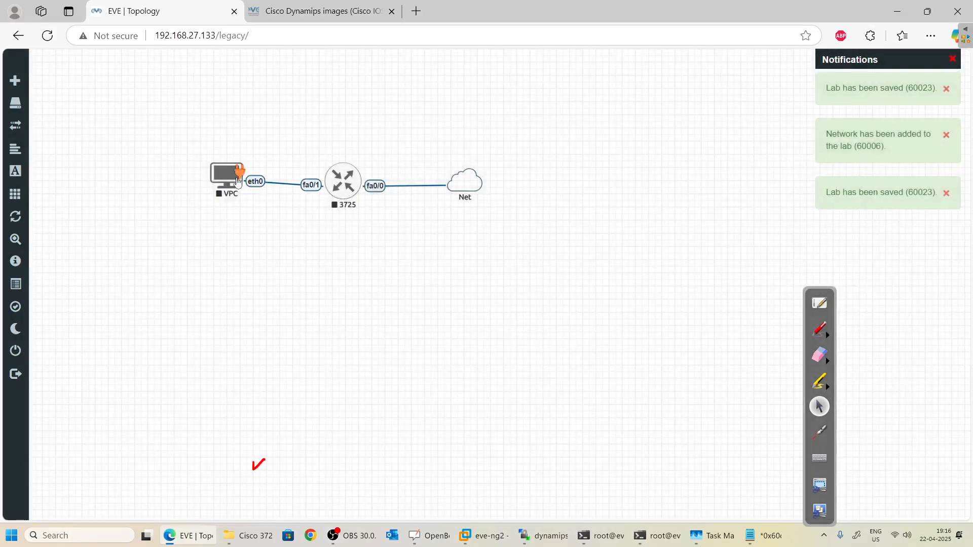
right_click(343, 181)
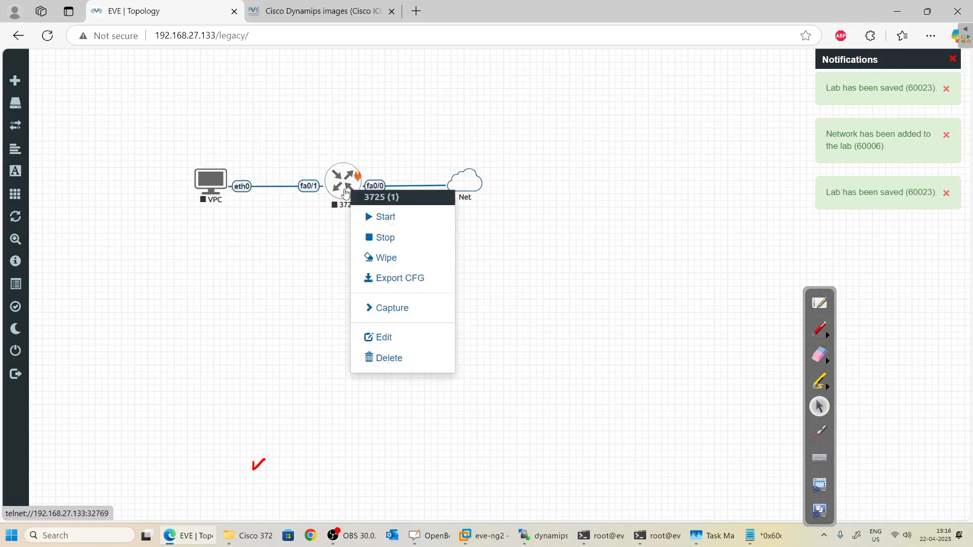
Start router 3725, decline its initial configuration dialog in the console, then bring up top.
left_click(385, 215)
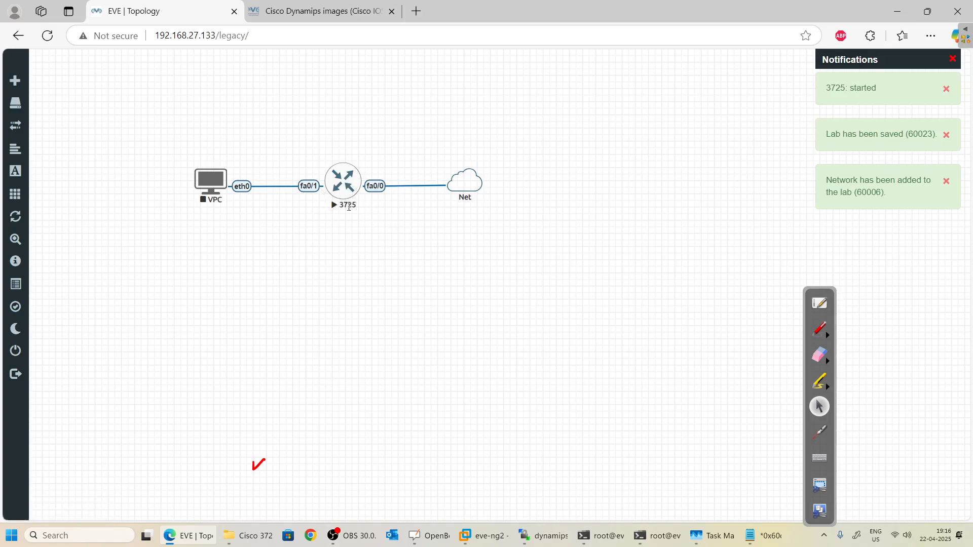
left_click(344, 185)
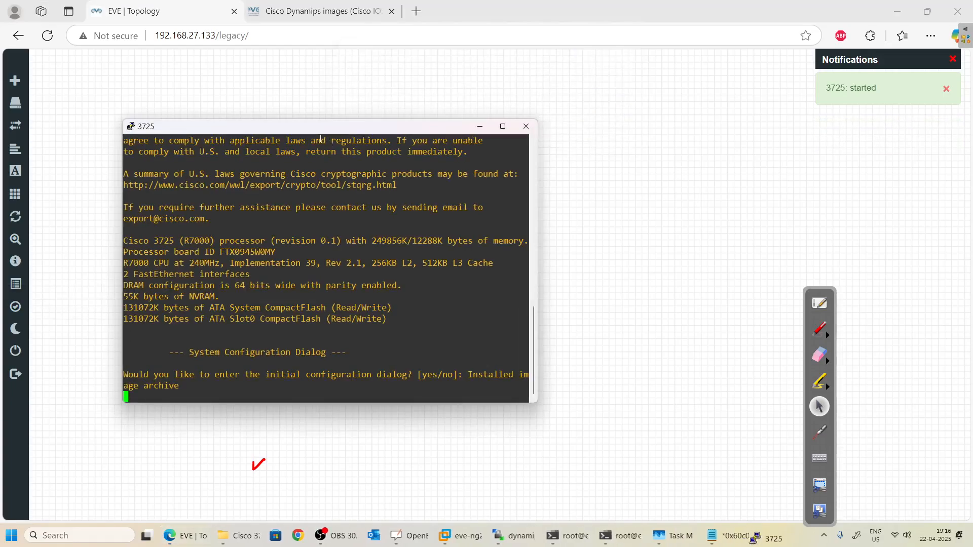
left_click_drag(321, 130, 596, 54)
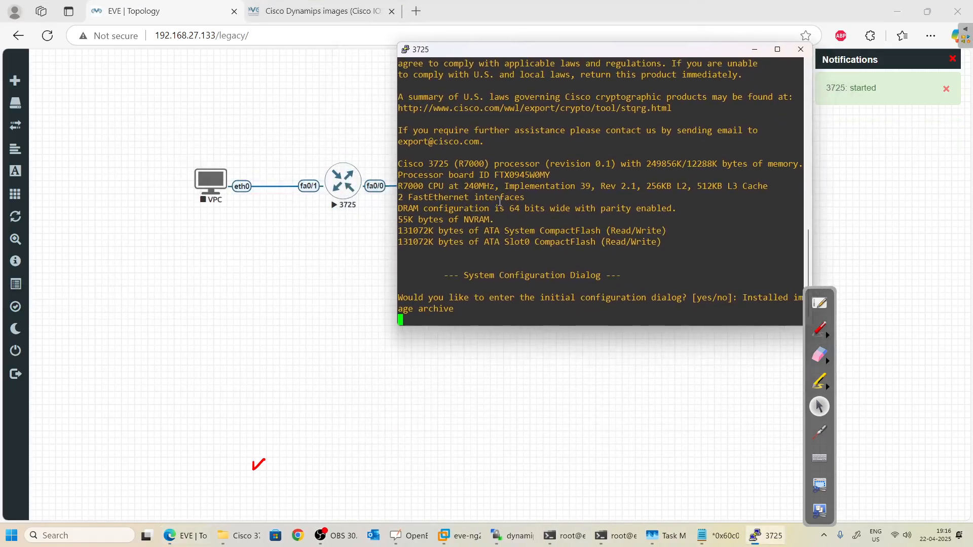
key("Return")
key("Return")
key("Return")
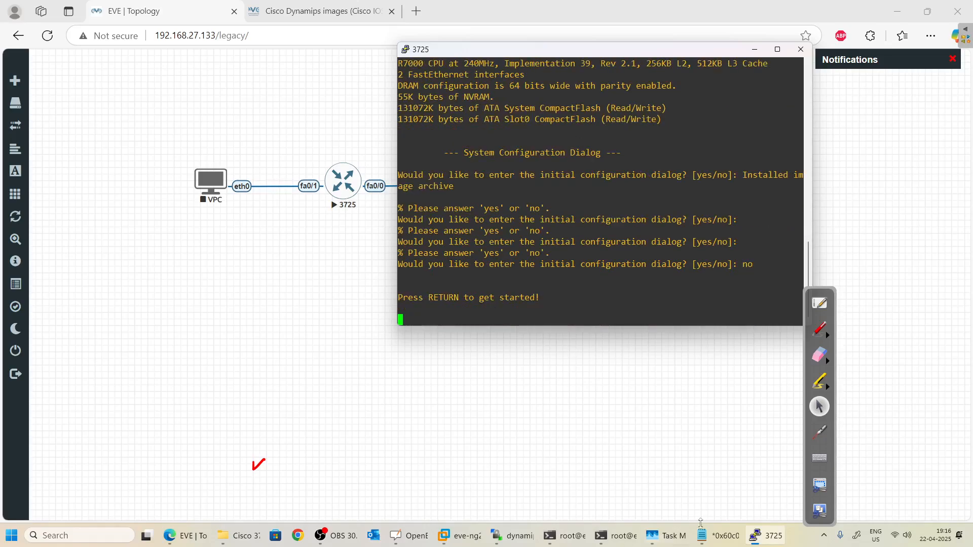
left_click(608, 537)
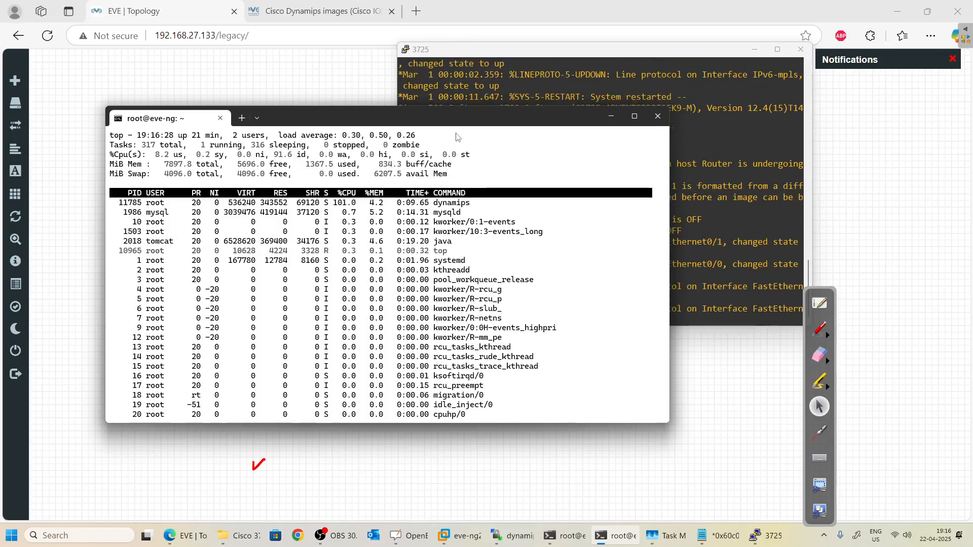
Get the idle 3725 router to the Router> prompt in its console.
left_click_drag(450, 123, 382, 106)
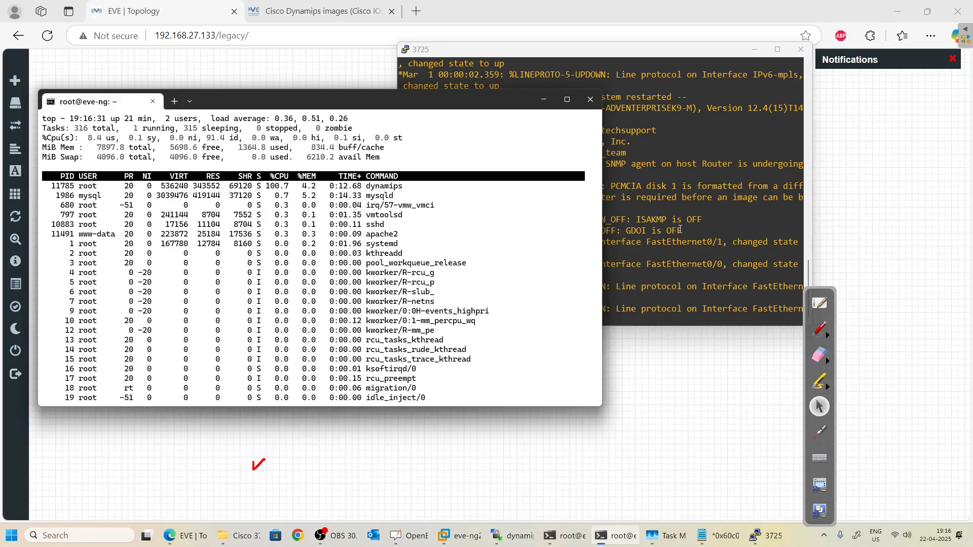
left_click(652, 255)
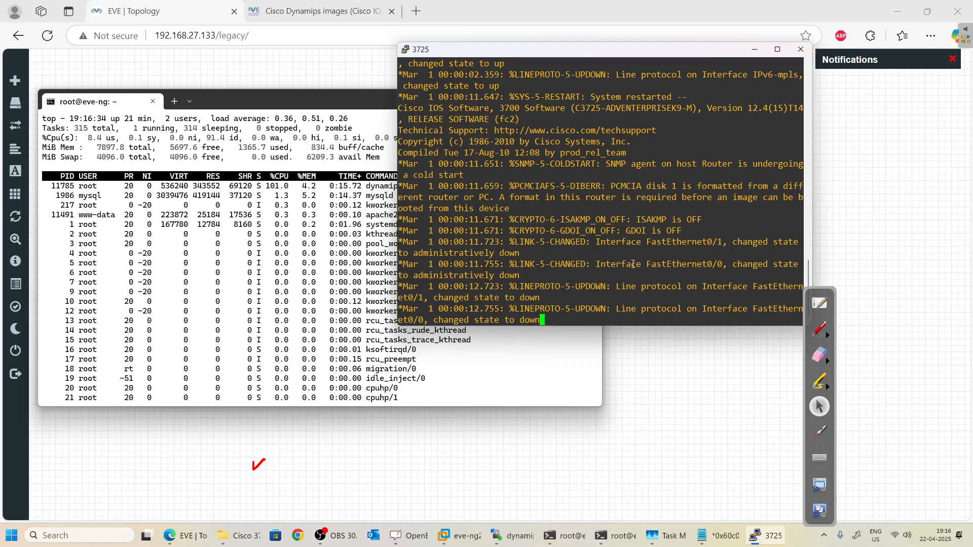
key("Return")
key("Return")
key("Return")
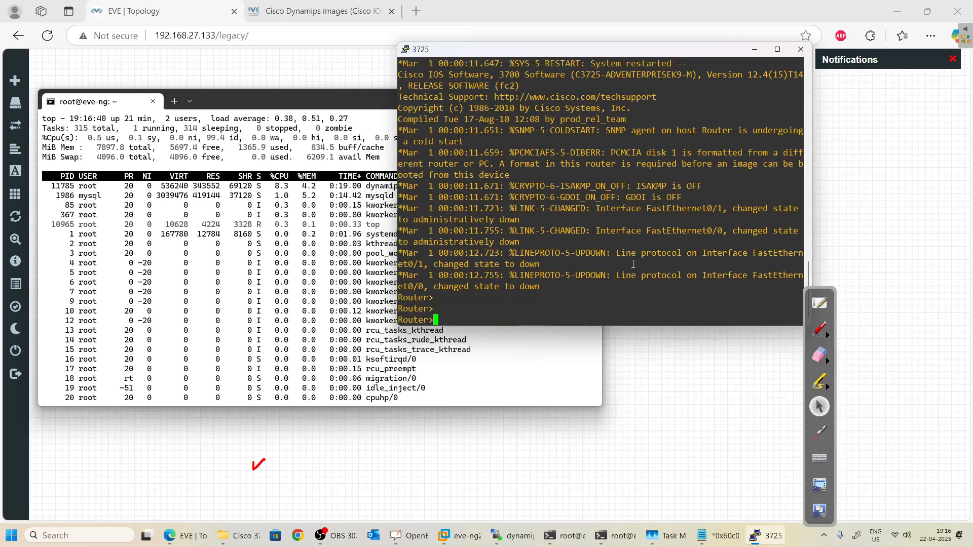
left_click(818, 331)
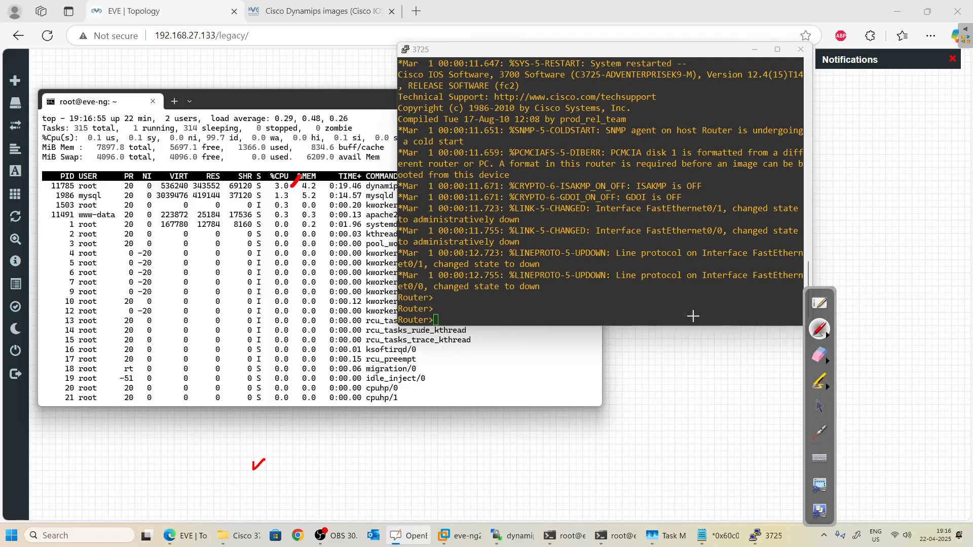
left_click(821, 408)
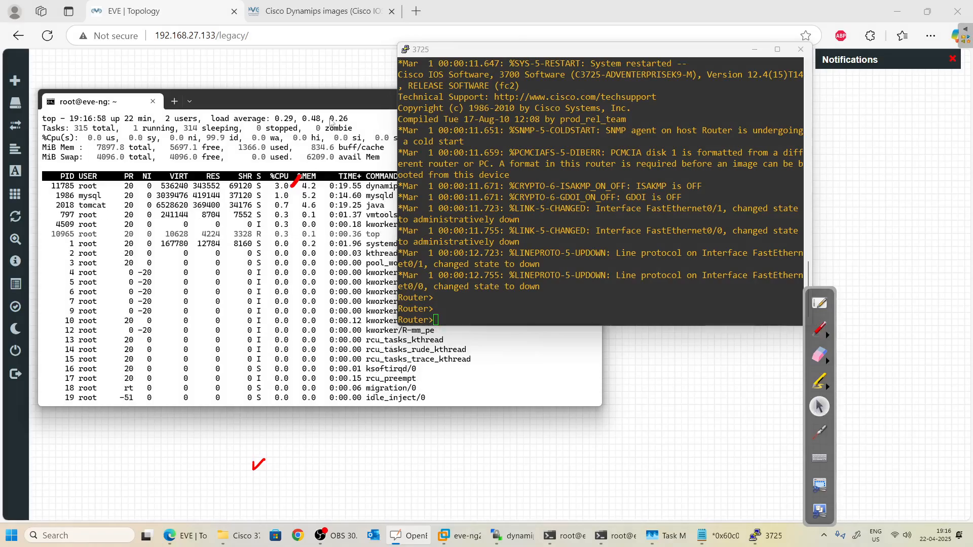
Check top shows dynamips at about 3% CPU, then show the Dynamips howto and idle-pc terminal.
left_click(319, 105)
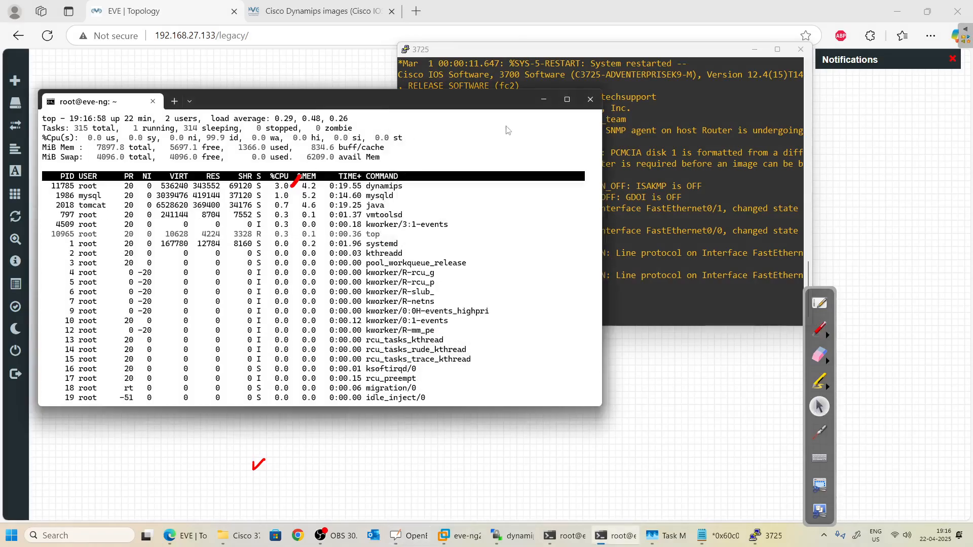
left_click(545, 99)
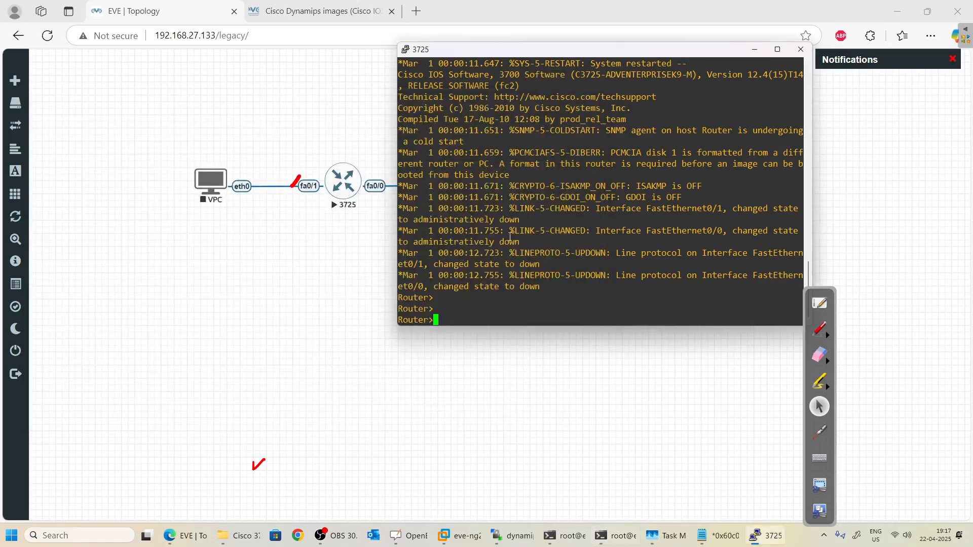
left_click_drag(545, 56, 646, 97)
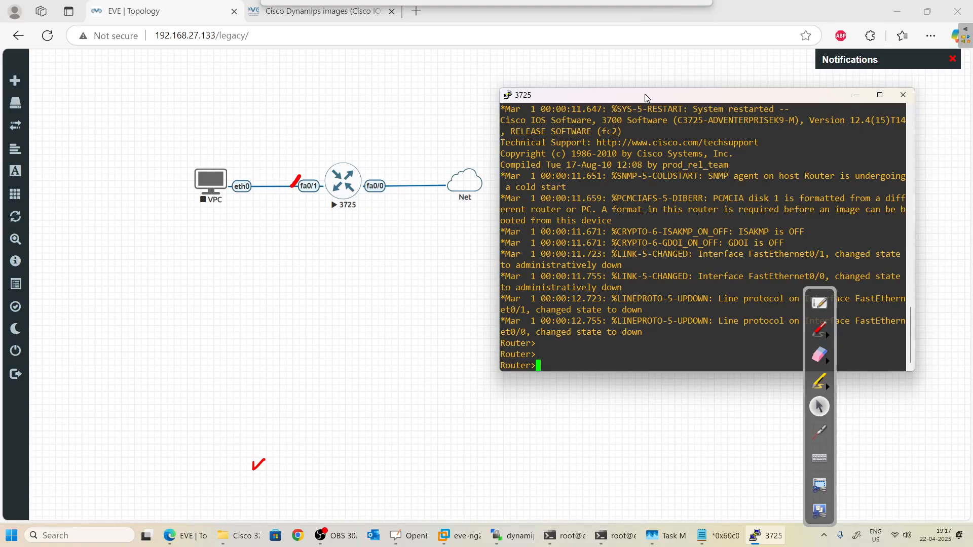
left_click(857, 95)
left_click(330, 11)
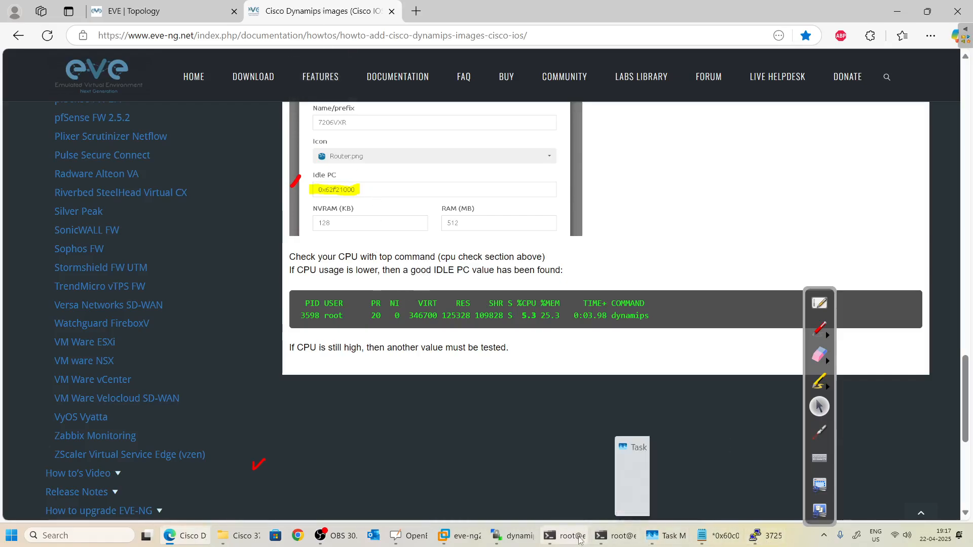
left_click(560, 540)
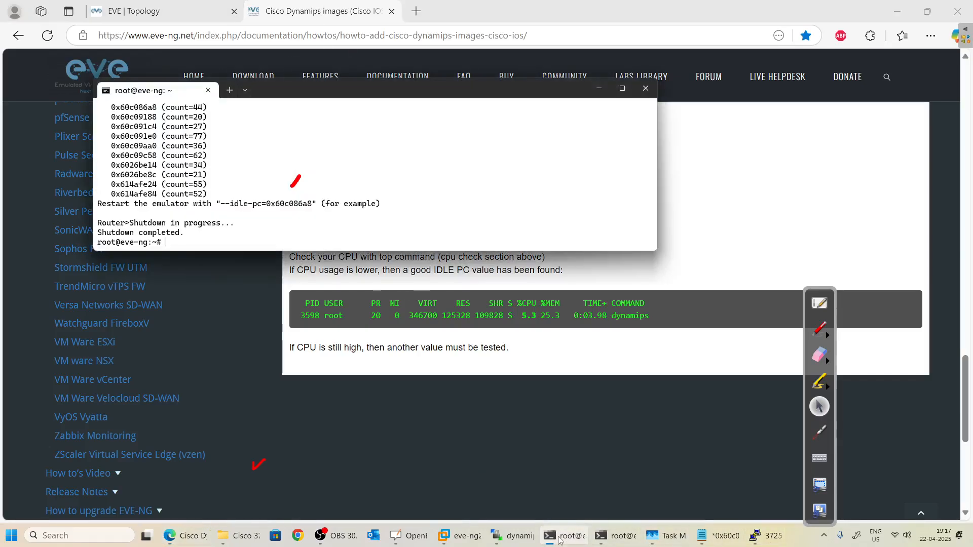
Upload the Cisco 7200 124-24.T5 image to the server's dynamips directory.
left_click(515, 535)
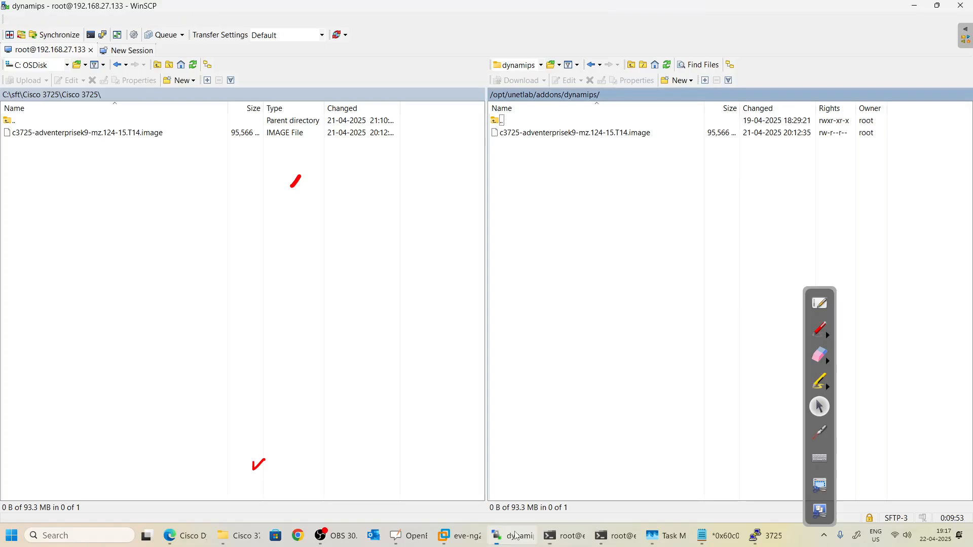
double_click(20, 122)
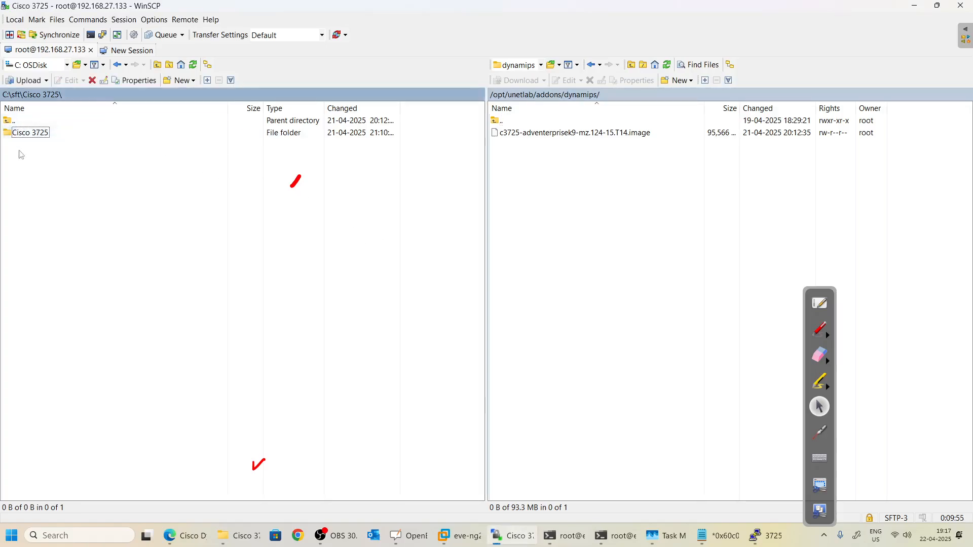
double_click(20, 121)
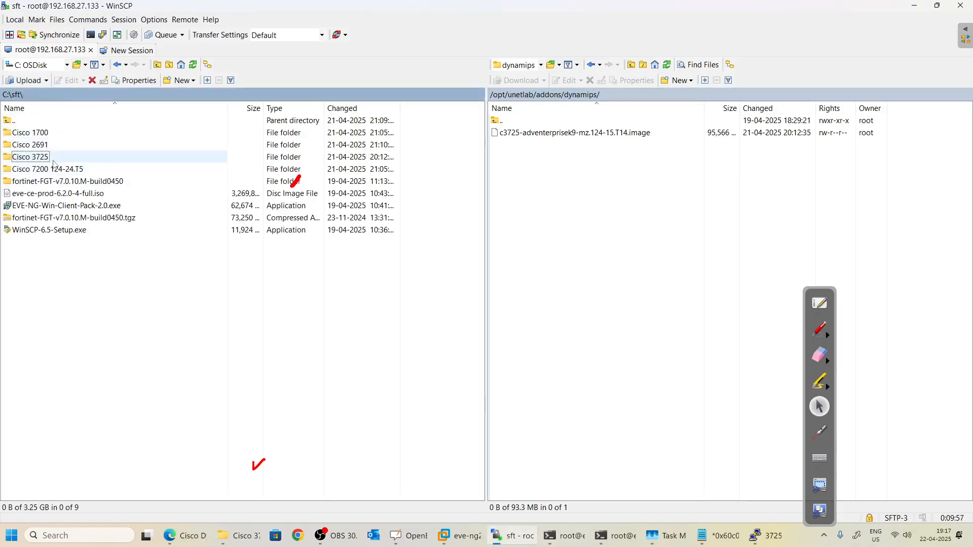
left_click(54, 170)
double_click(53, 171)
double_click(55, 134)
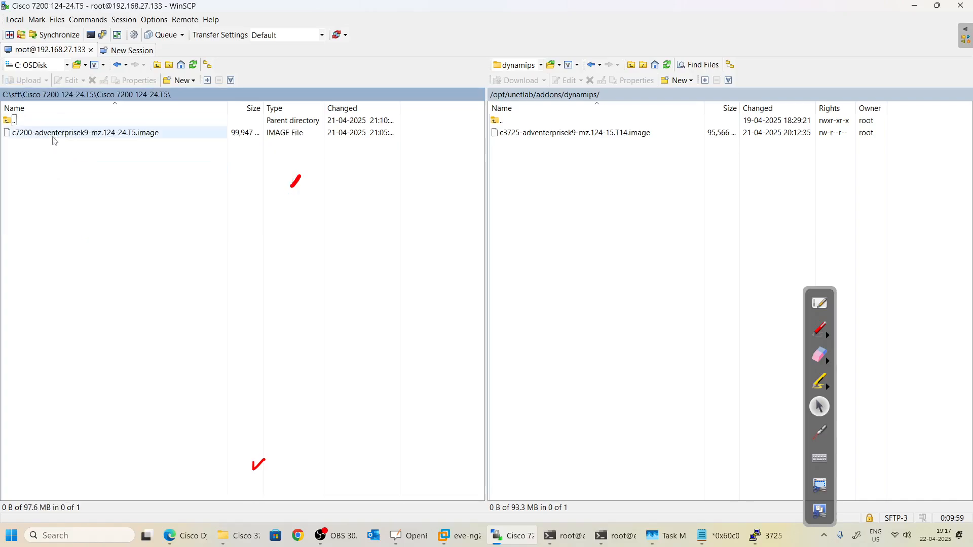
left_click(28, 81)
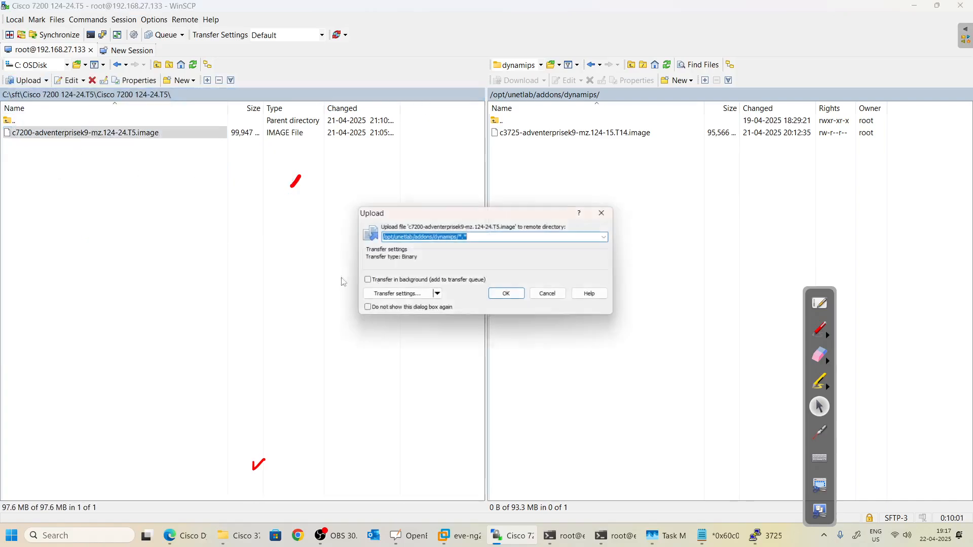
left_click(507, 294)
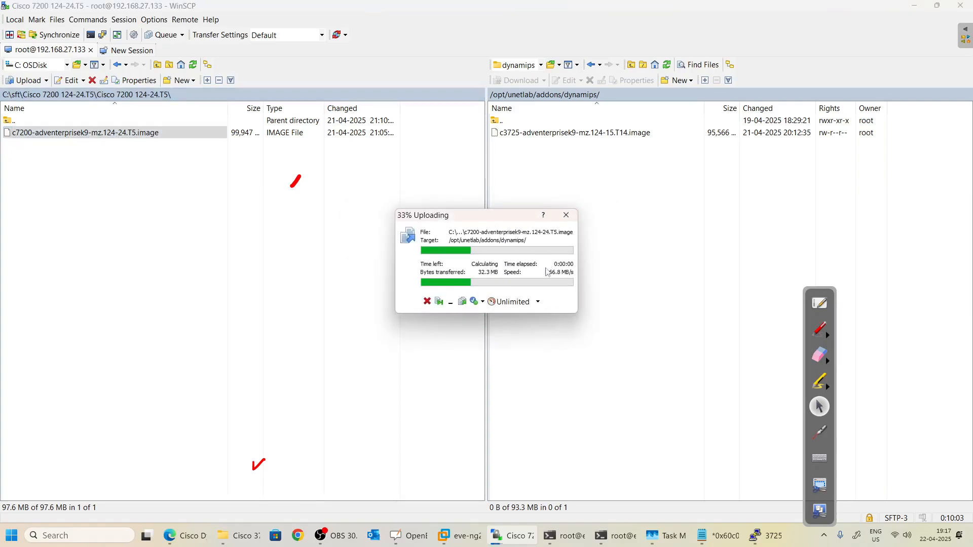
Upload the c1700 image from the Cisco 1700 folder to the server.
double_click(31, 123)
double_click(30, 121)
double_click(32, 133)
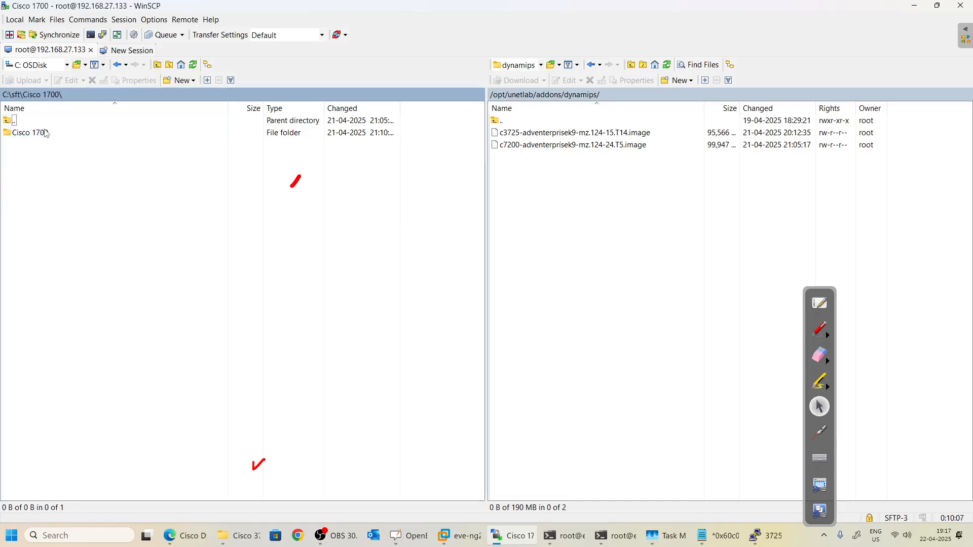
double_click(48, 133)
left_click(48, 136)
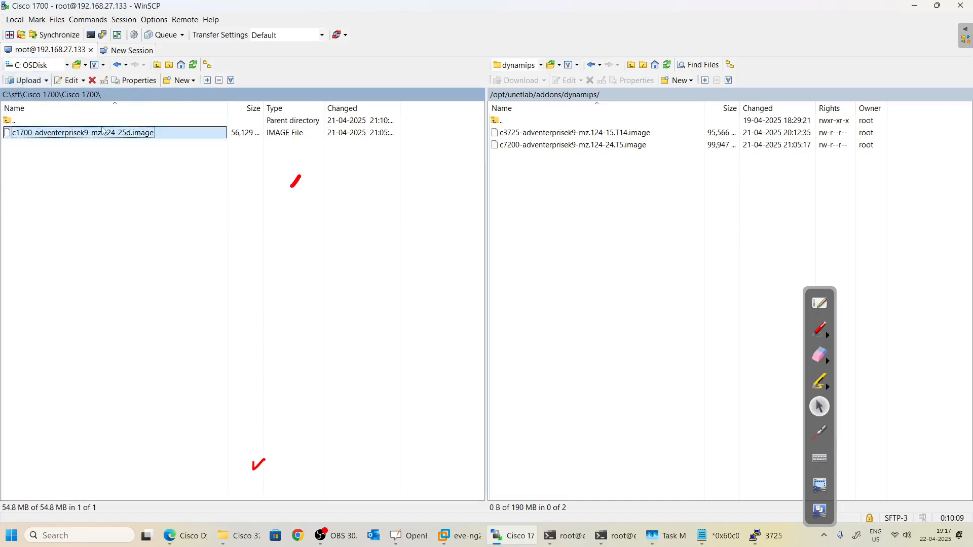
left_click(32, 86)
left_click(507, 293)
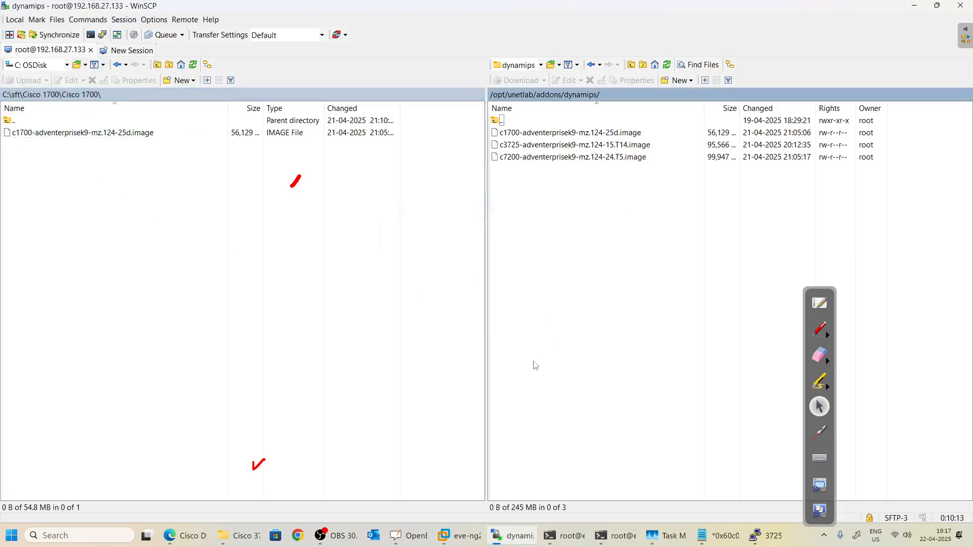
Run /opt/unetlab/wrappers/unl_wrapper -a fixpermissions on the server and return to the EVE topology.
mouse_move(668, 541)
left_click(577, 541)
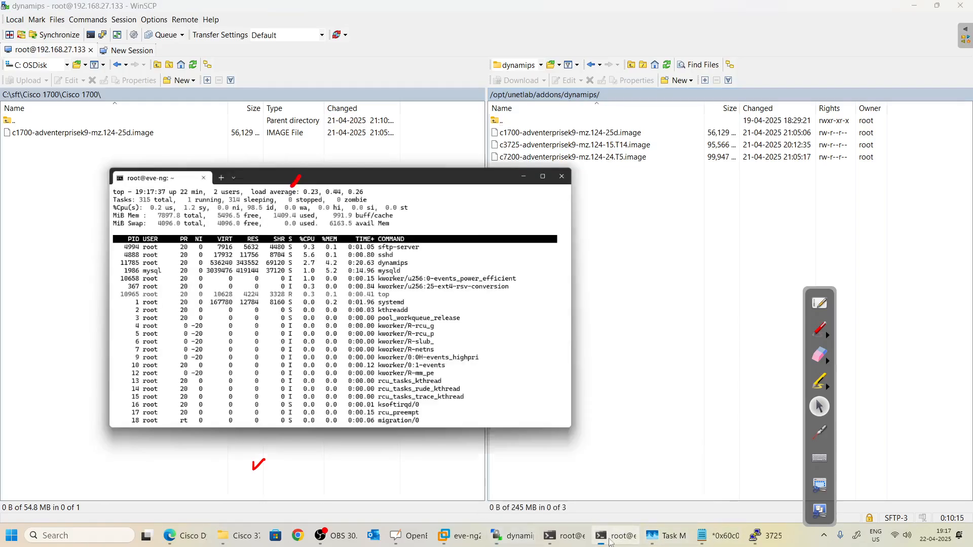
left_click(575, 542)
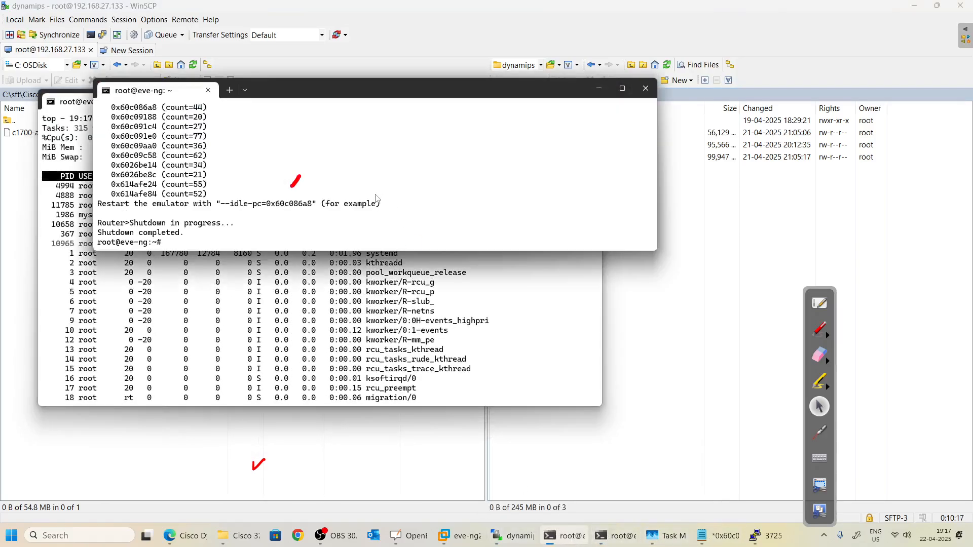
type("/opt/unetlab/wrappers/unl_wrapper -a fixpermissions")
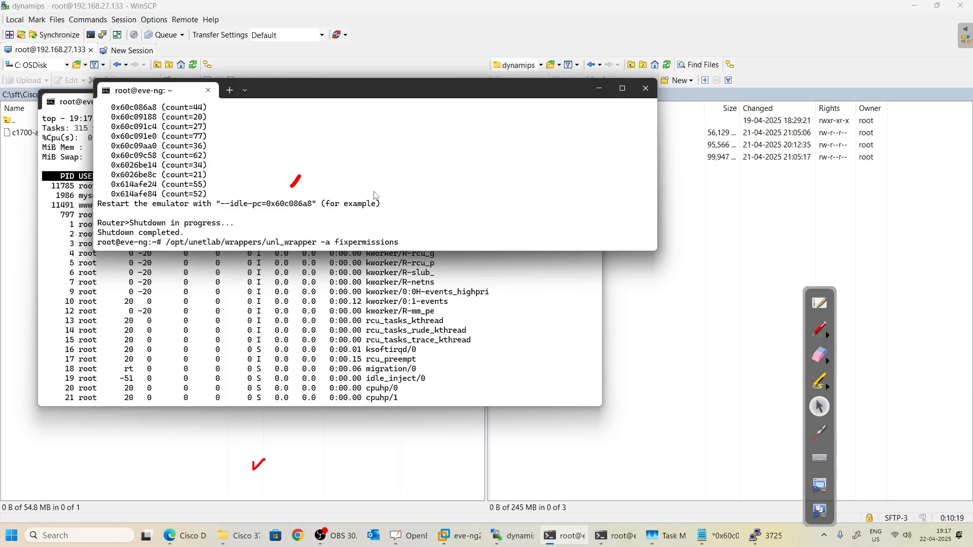
key("Return")
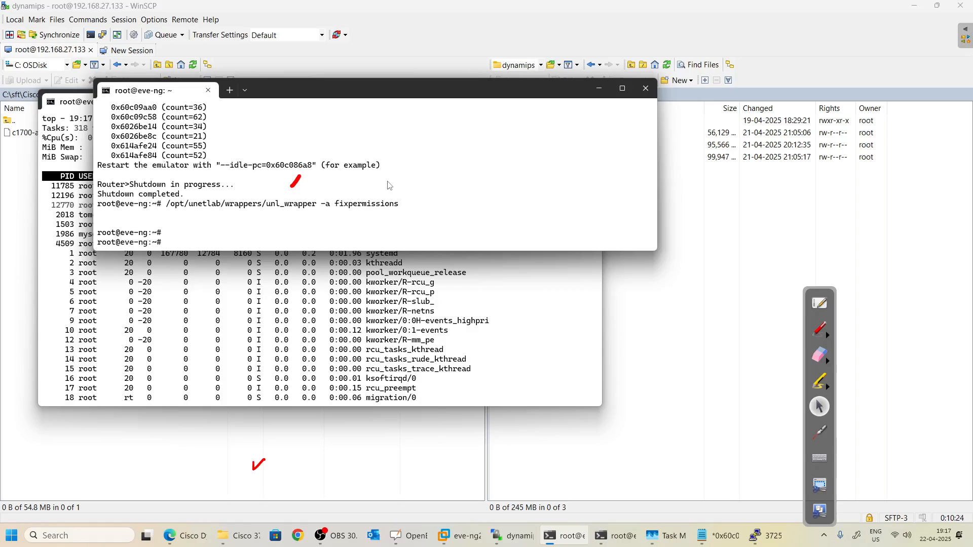
key("alt+Tab")
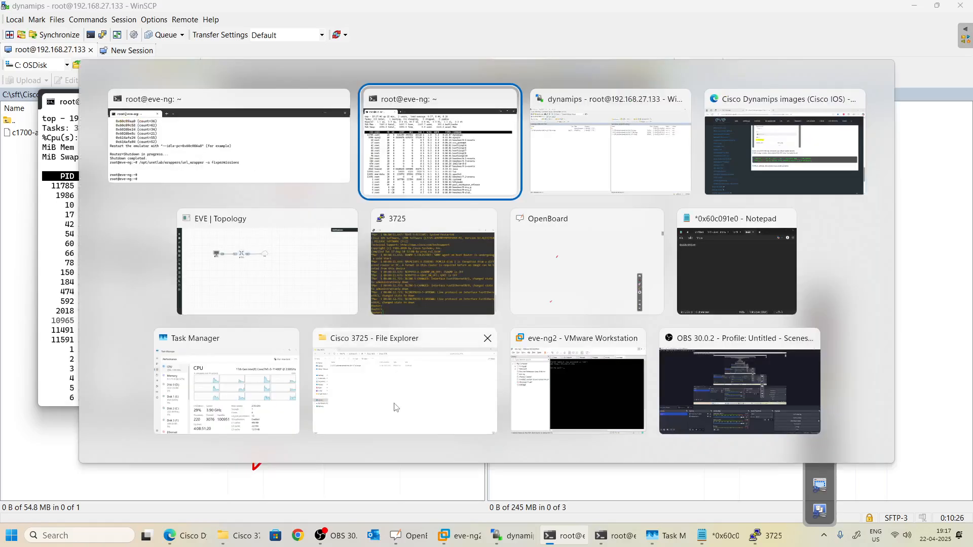
key("Tab")
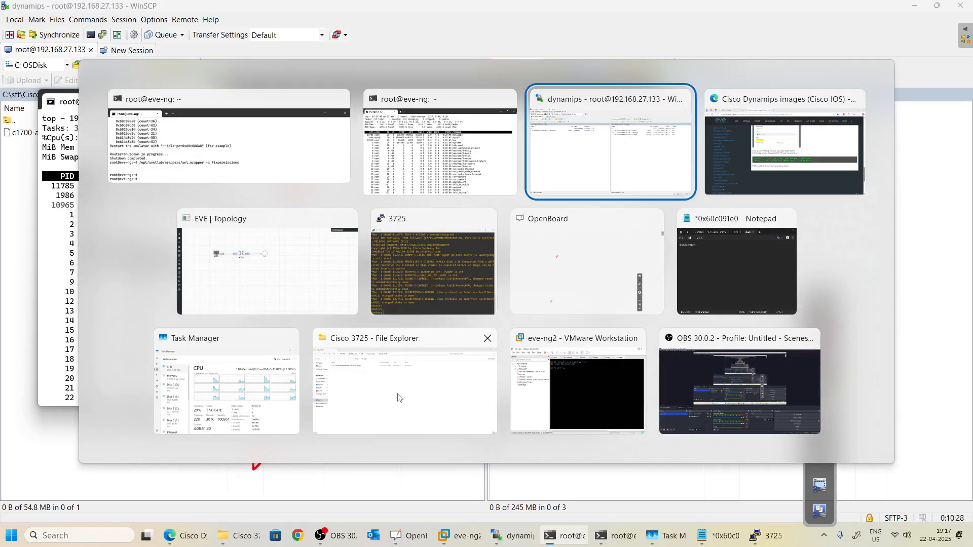
key("Tab")
key("Tab")
right_click(249, 243)
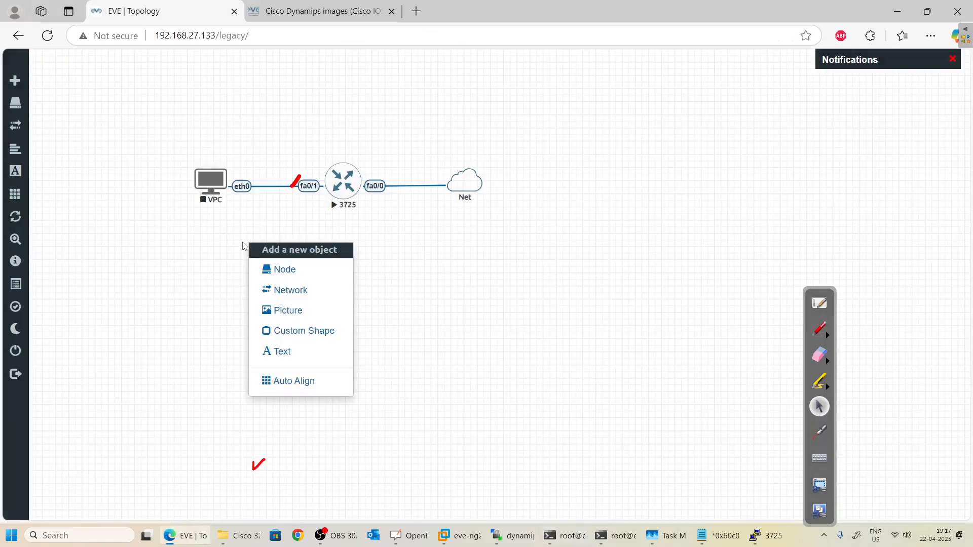
left_click(299, 275)
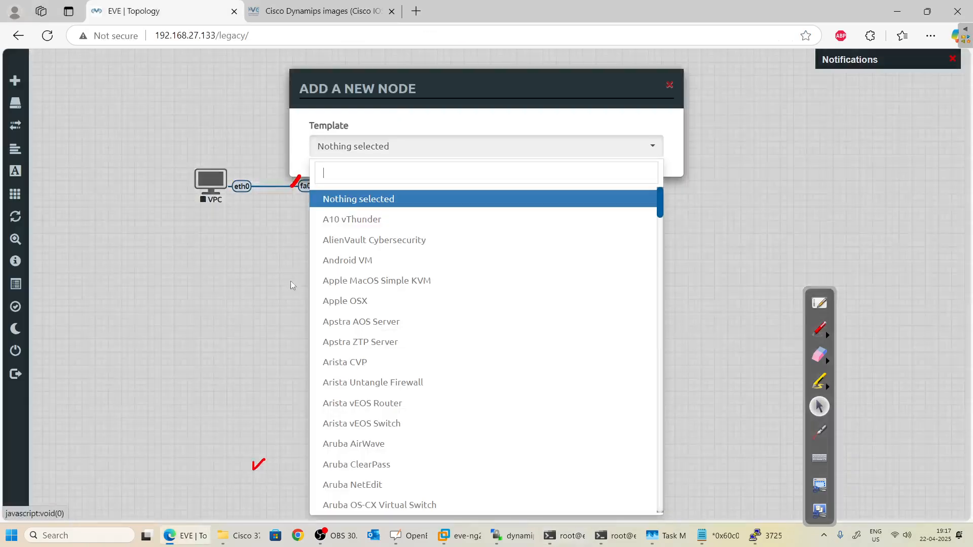
scroll(388, 304, "down", 6)
scroll(386, 291, "down", 9)
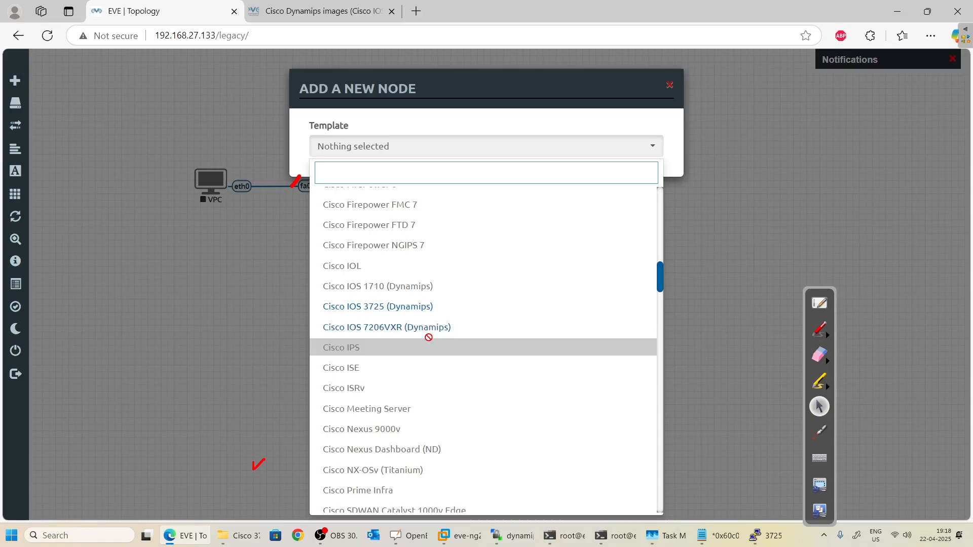
left_click(226, 312)
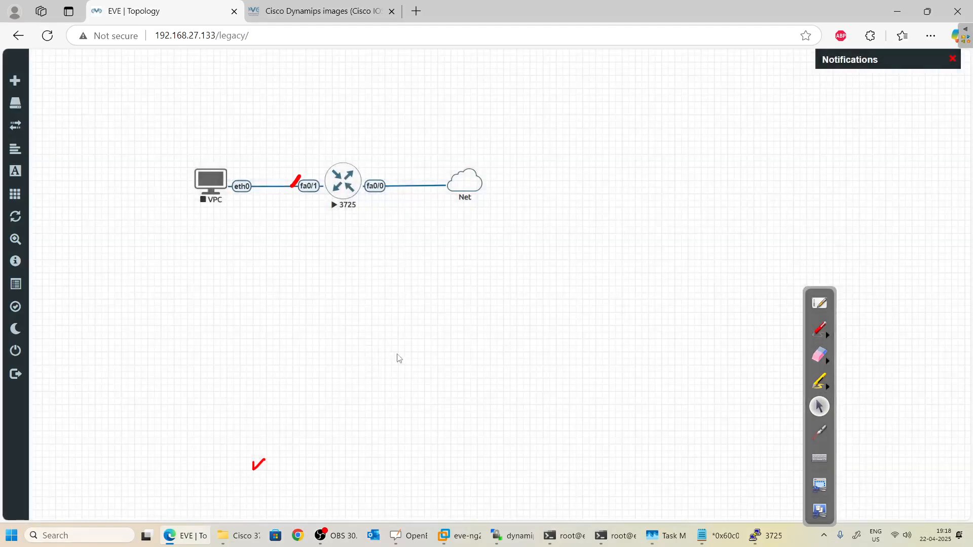
left_click(774, 537)
mouse_move(530, 546)
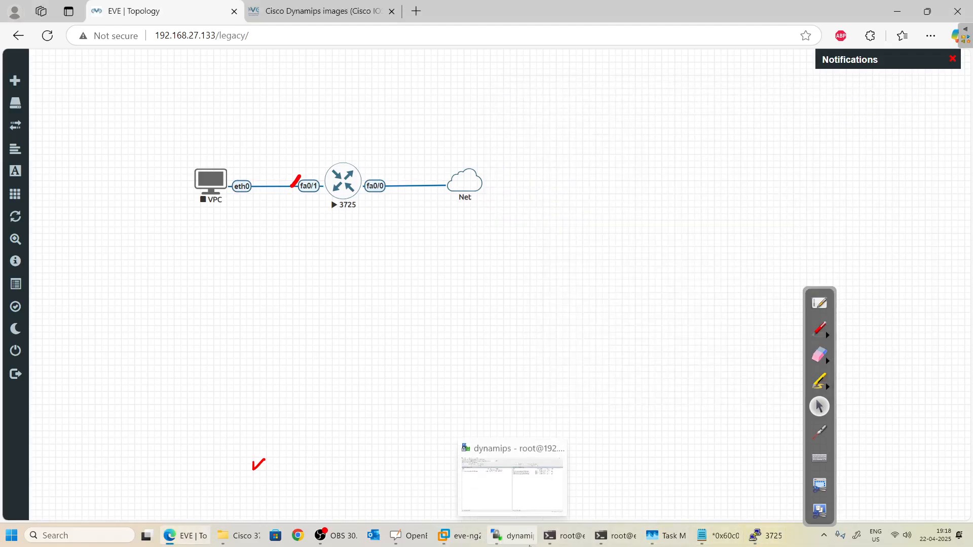
right_click(292, 192)
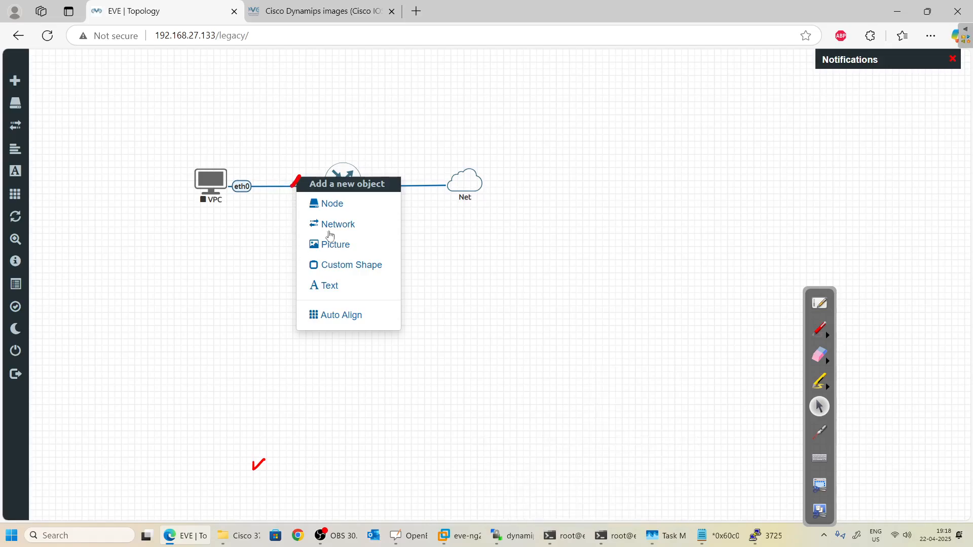
left_click(331, 203)
scroll(353, 314, "down", 10)
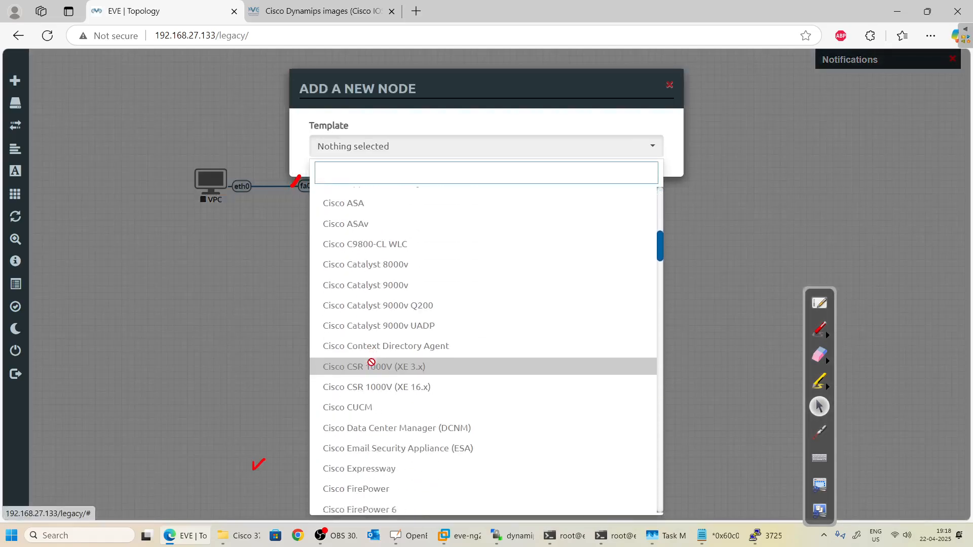
scroll(375, 365, "down", 5)
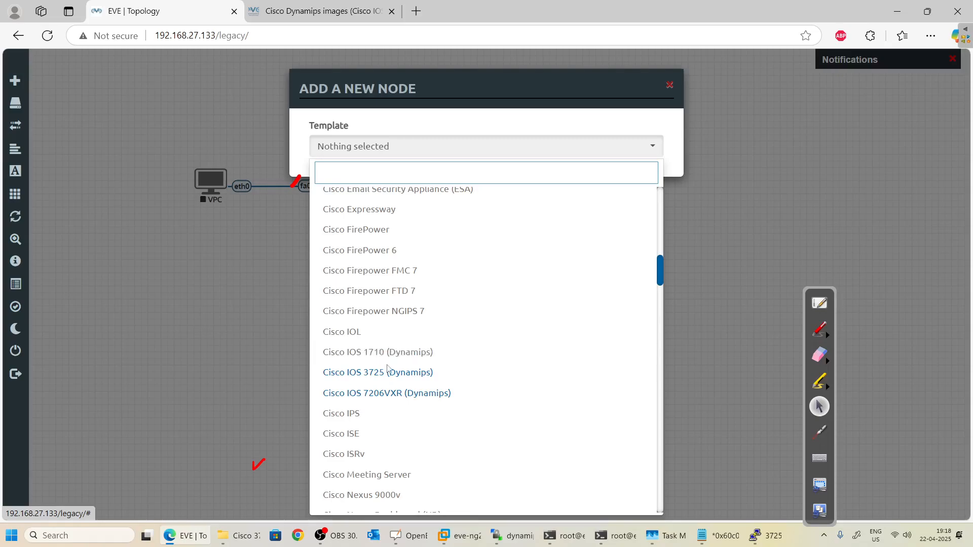
left_click(208, 306)
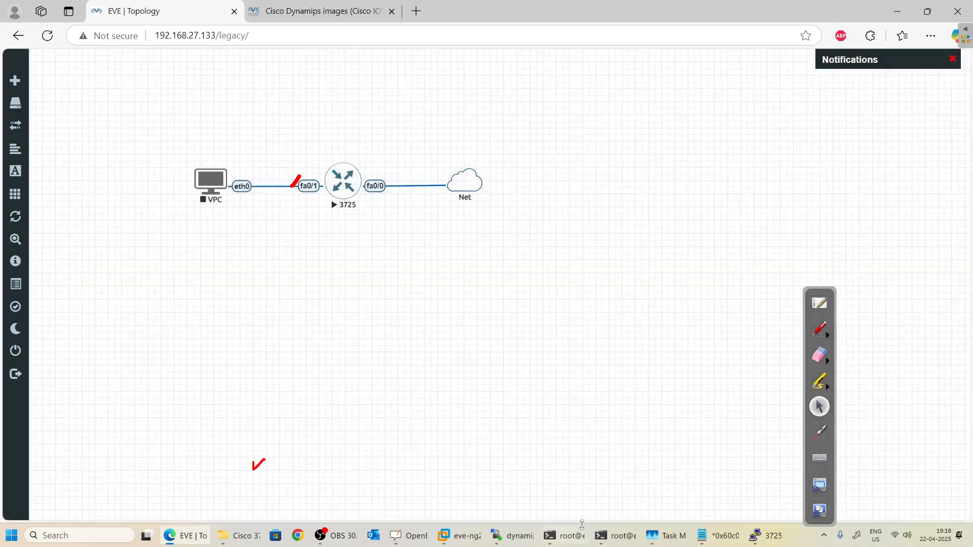
Rename the server's c1700 image to c1710-adventerprisek9-mz.124-25d.image.
left_click(513, 536)
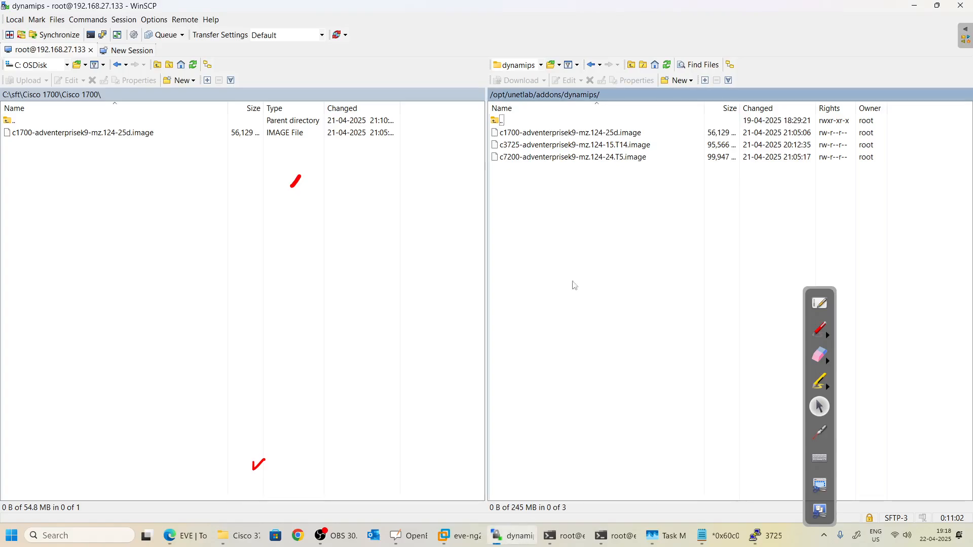
left_click(504, 133)
right_click(504, 134)
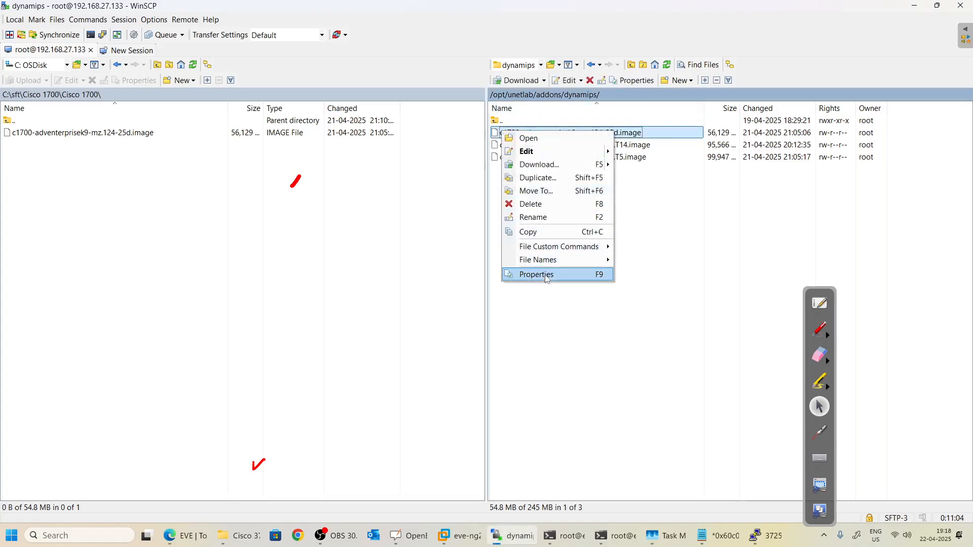
left_click(533, 216)
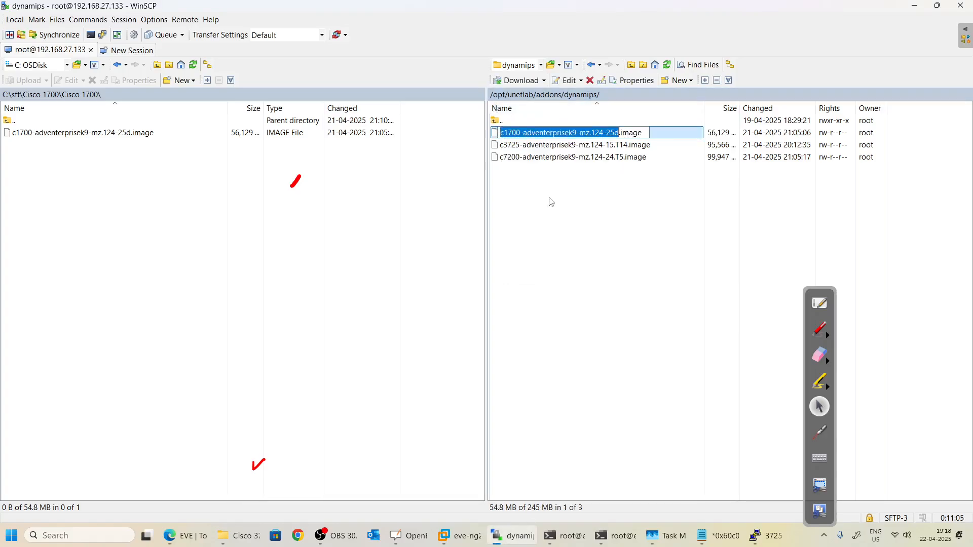
left_click(517, 133)
key("BackSpace")
type("1")
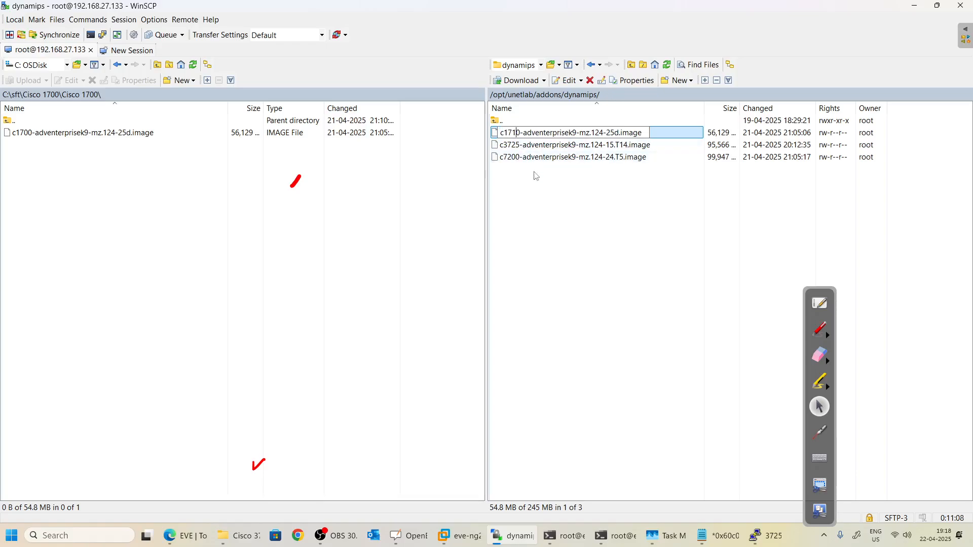
left_click(582, 256)
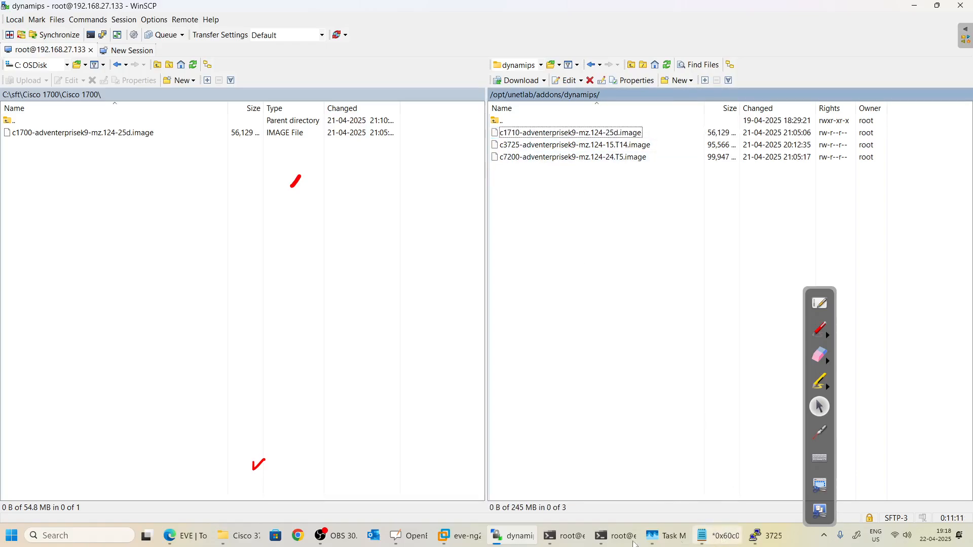
Rerun the fixpermissions command on the server and bring the EVE topology back.
left_click(571, 541)
left_click(571, 541)
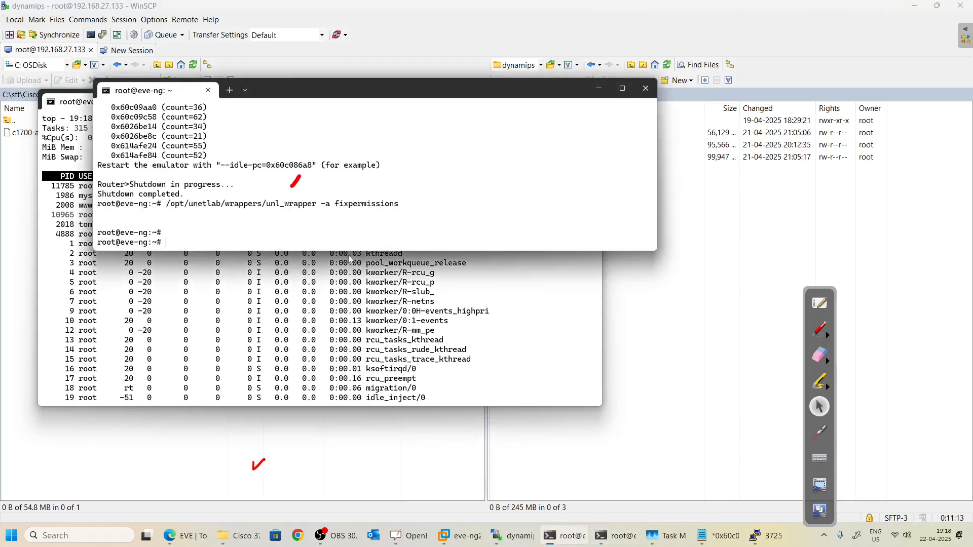
key("Up")
key("Return")
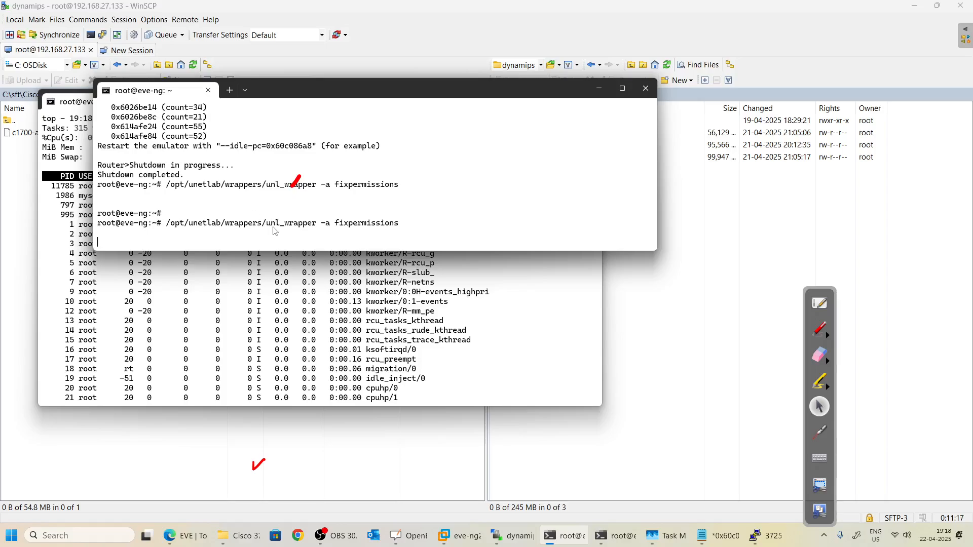
key("alt+Tab")
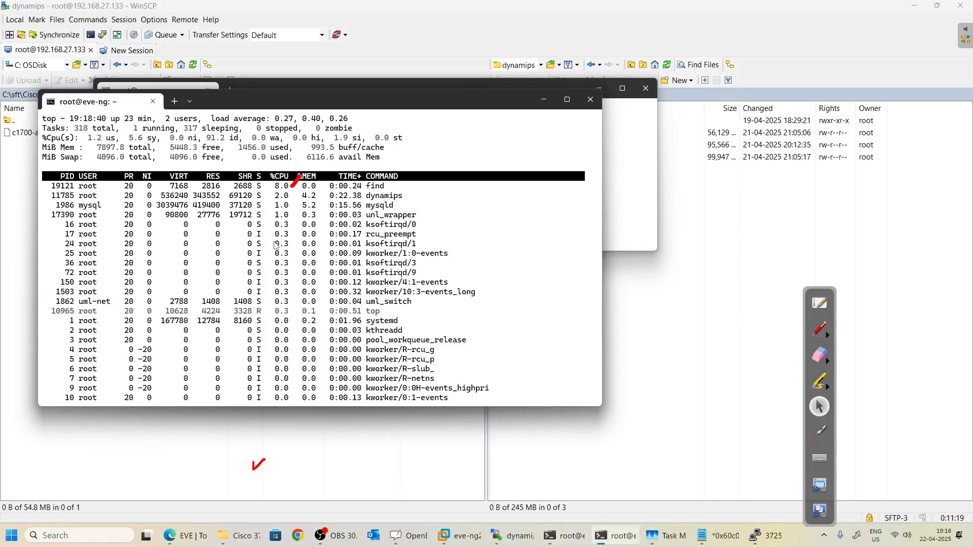
key("alt+Tab")
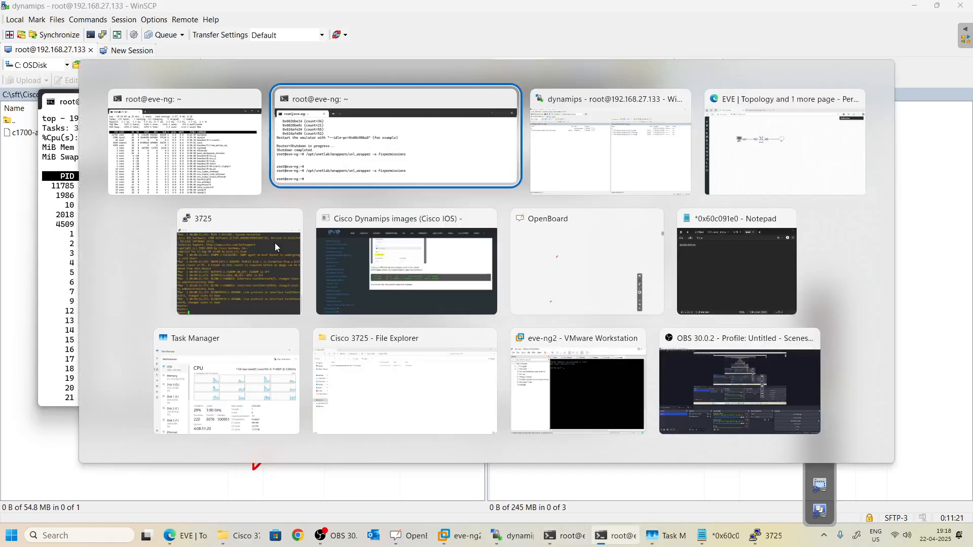
key("alt+Tab")
key("alt+Tab")
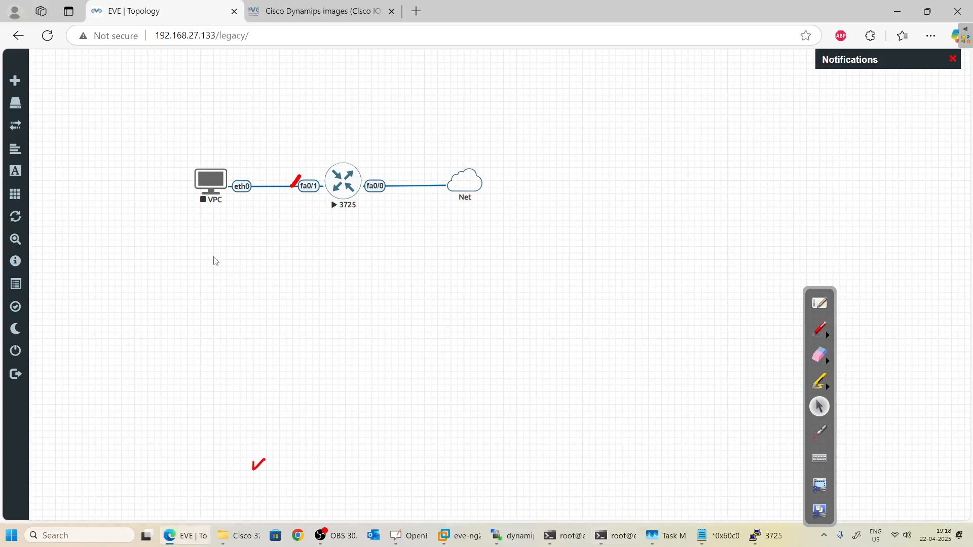
Open Add a New Node and scroll the template list to Cisco IOS 1710 (Dynamips).
right_click(215, 261)
left_click(255, 283)
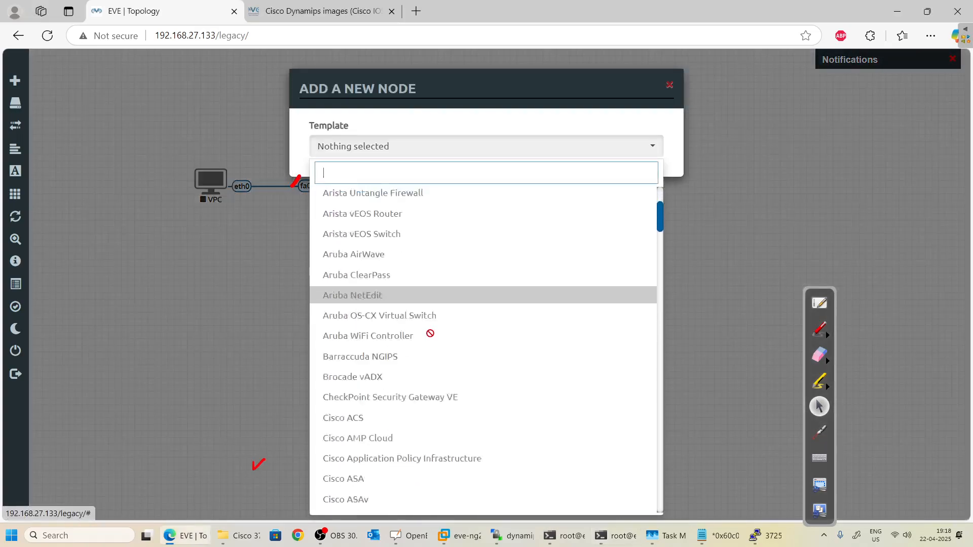
scroll(429, 337, "down", 12)
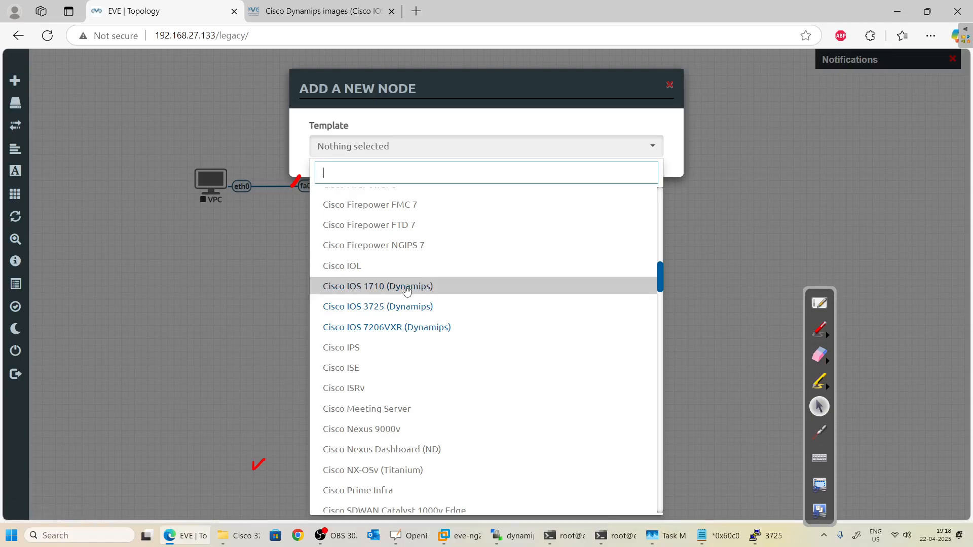
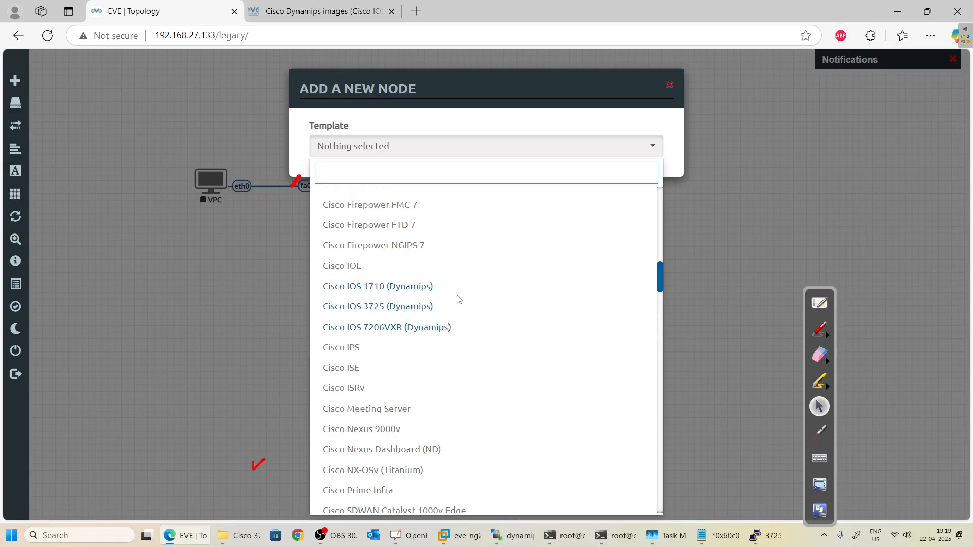
Dismiss the Add A New Node dialog so the VPC–3725–Net topology shows again.
left_click(248, 318)
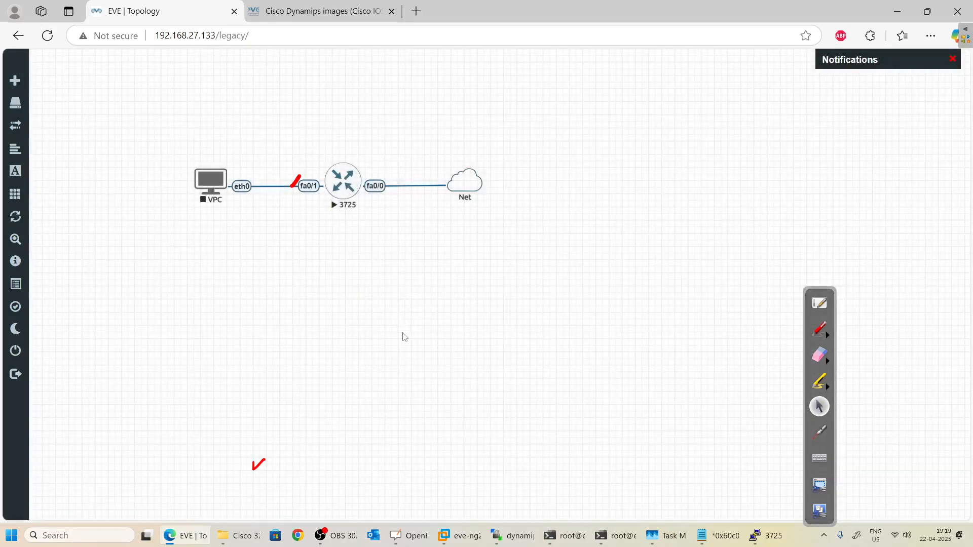
Move the root shell aside and bring up the 3725 router's console.
left_click(575, 536)
left_click_drag(311, 92, 467, 253)
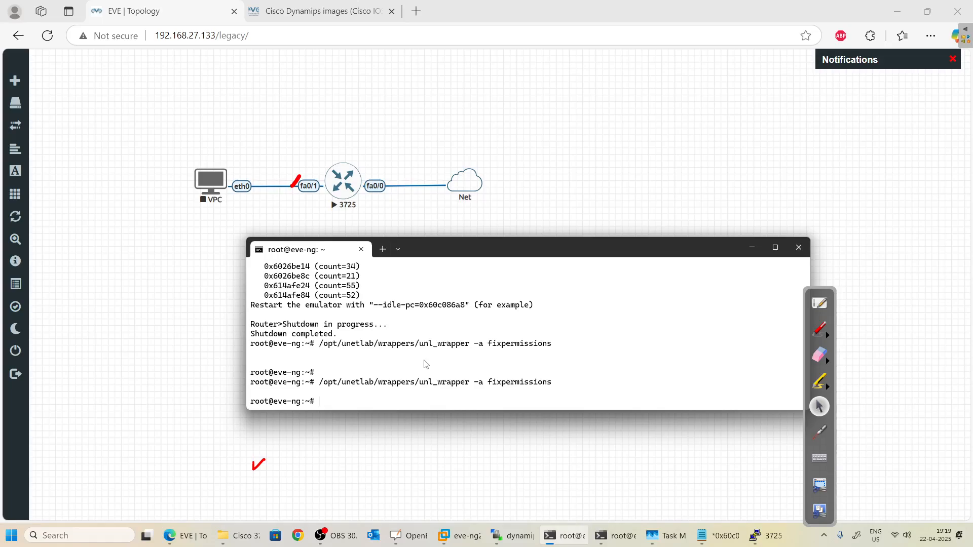
left_click(752, 248)
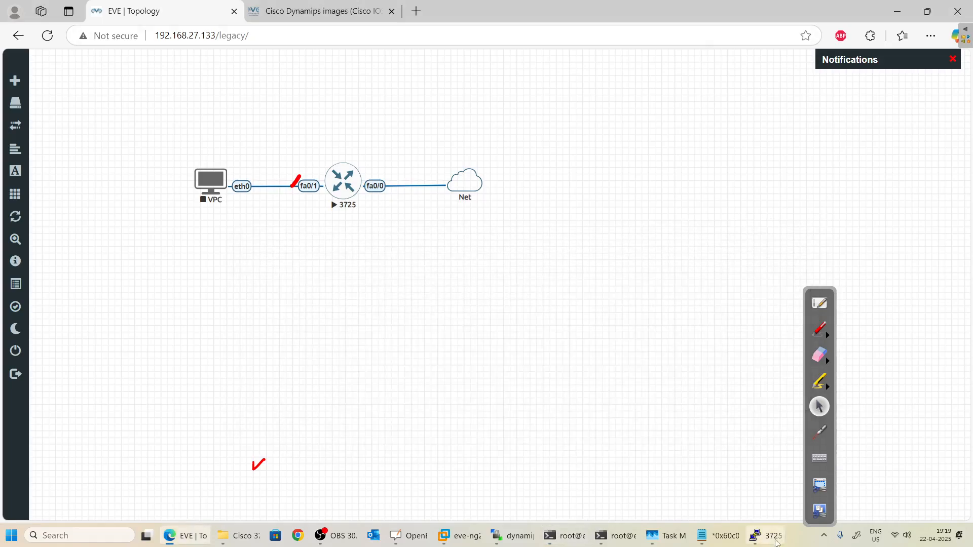
left_click(776, 541)
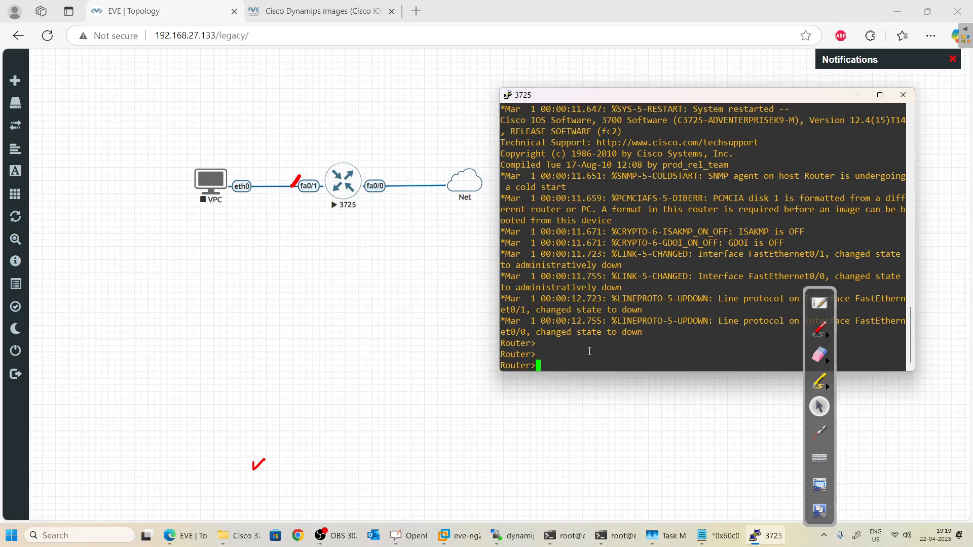
Enter privileged EXEC mode with en, then global configuration with conf t.
type("confi")
key("Return")
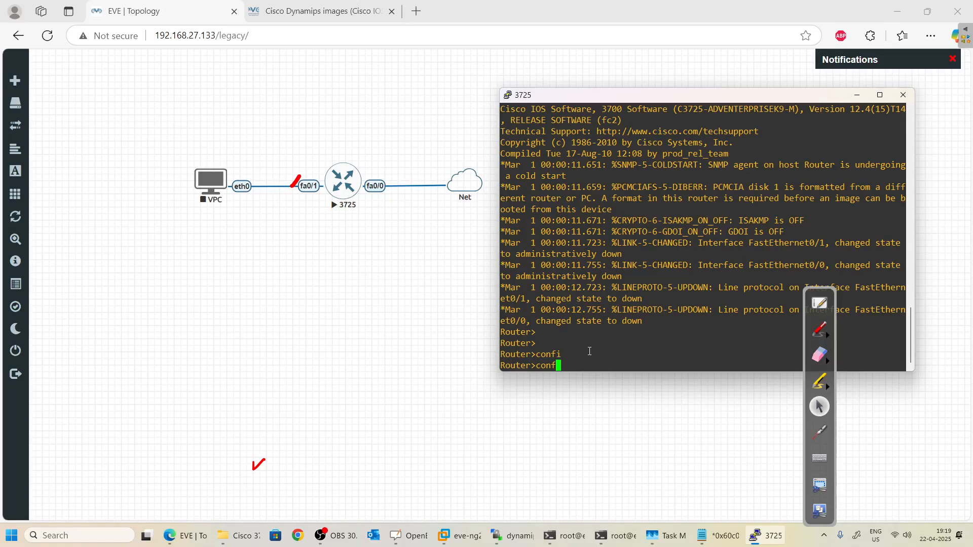
type("c")
key("BackSpace")
type("en")
key("Return")
type("confio")
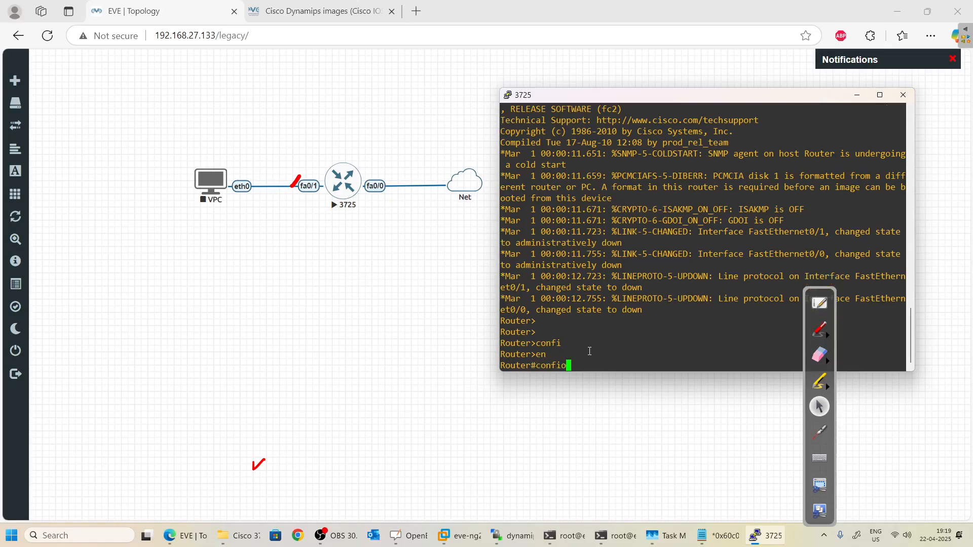
key("BackSpace")
type("t")
key("Return")
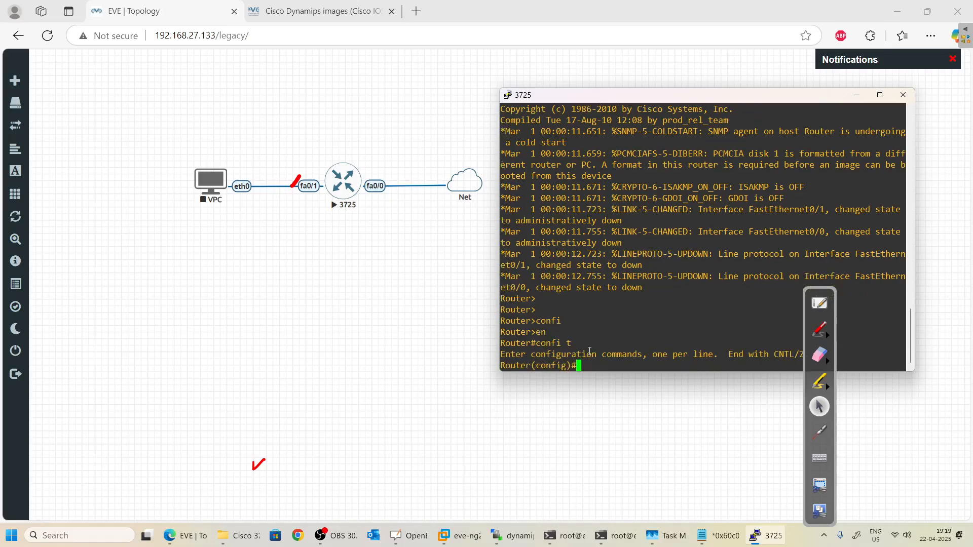
Set the router's hostname to R3725.
type("hostname r")
key("BackSpace")
type("R1")
type("3725")
key("Left")
key("Left")
key("Left")
key("Left")
key("BackSpace")
key("Return")
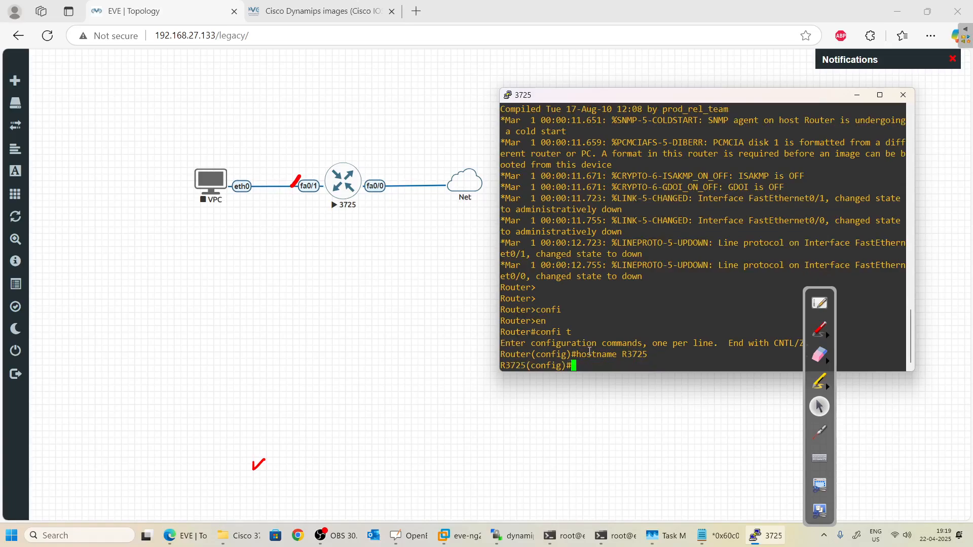
Run do show ip interface brief, widening the console to show both FastEthernet ports unassigned and down.
type("do show ip interface bri")
key("Return")
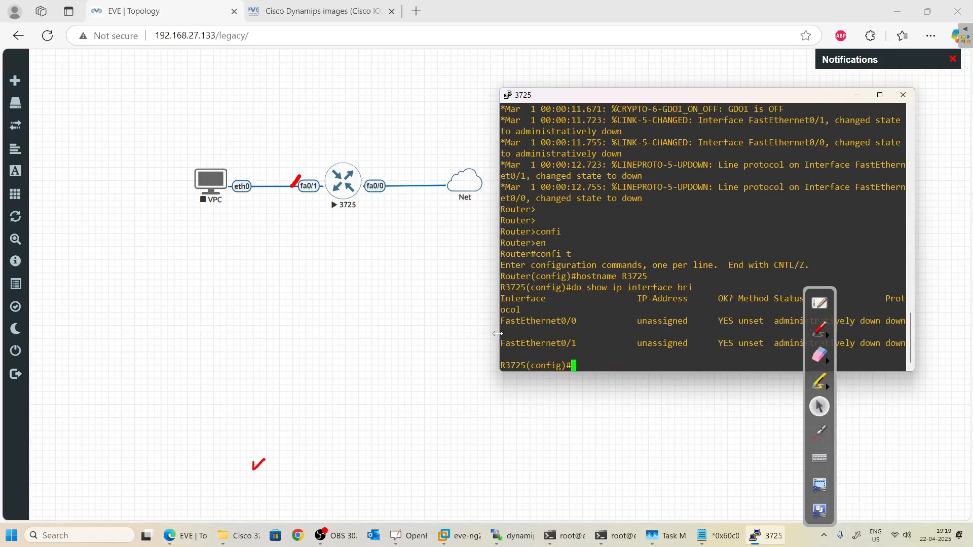
left_click_drag(500, 334, 415, 333)
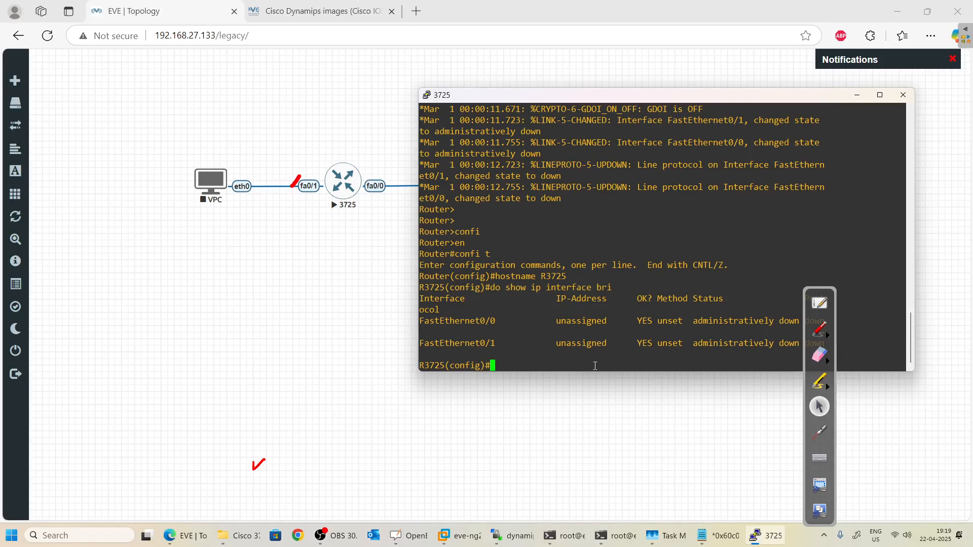
key("Up")
key("Return")
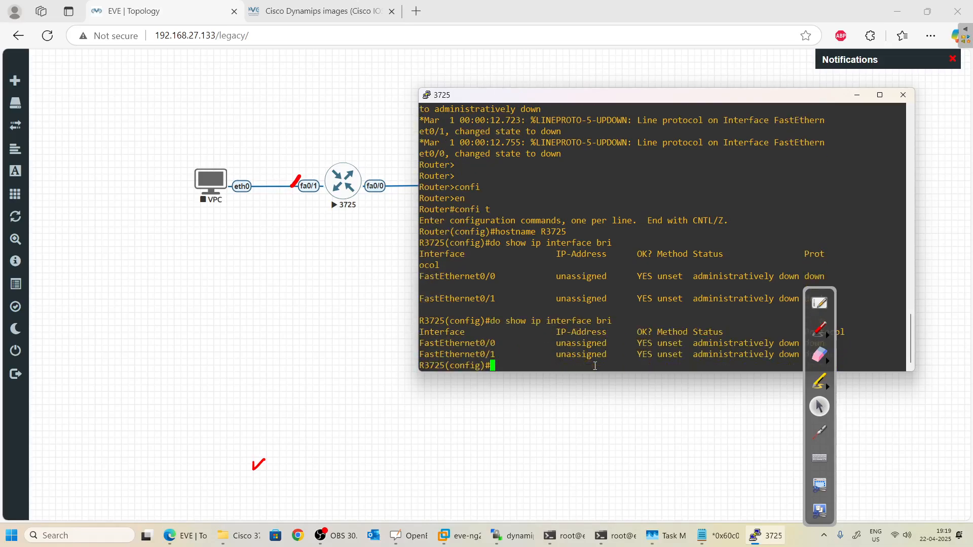
Configure FastEthernet0/0 to obtain its address via ip address dhcp.
type("inter fa 0/0")
key("Return")
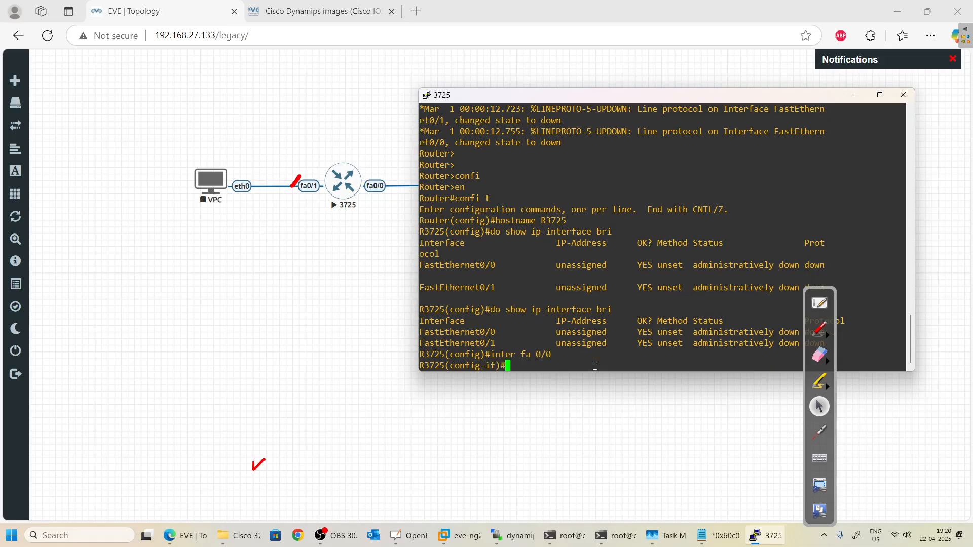
type("ip adh")
key("BackSpace")
type("d dh")
key("Tab")
key("Return")
Enable FastEthernet0/0 with no shutdown, mark it ip nat outside, and exit the interface.
type("n")
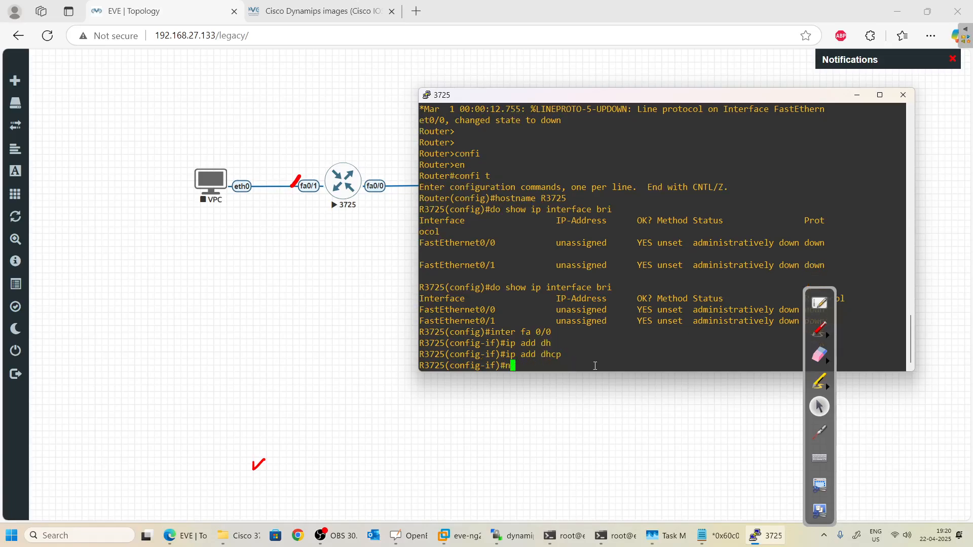
type("o shu")
key("Return")
type("i")
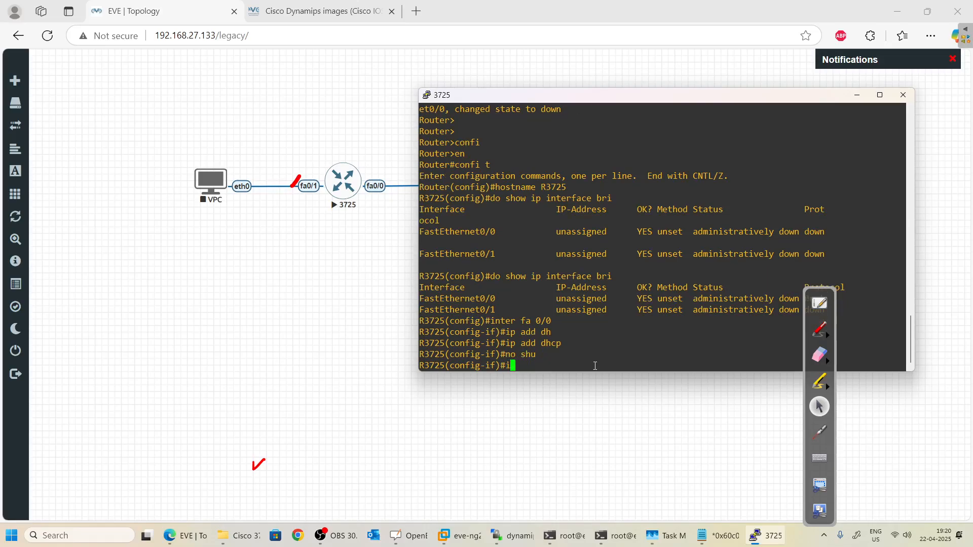
type("p nat out")
key("Return")
key("Return")
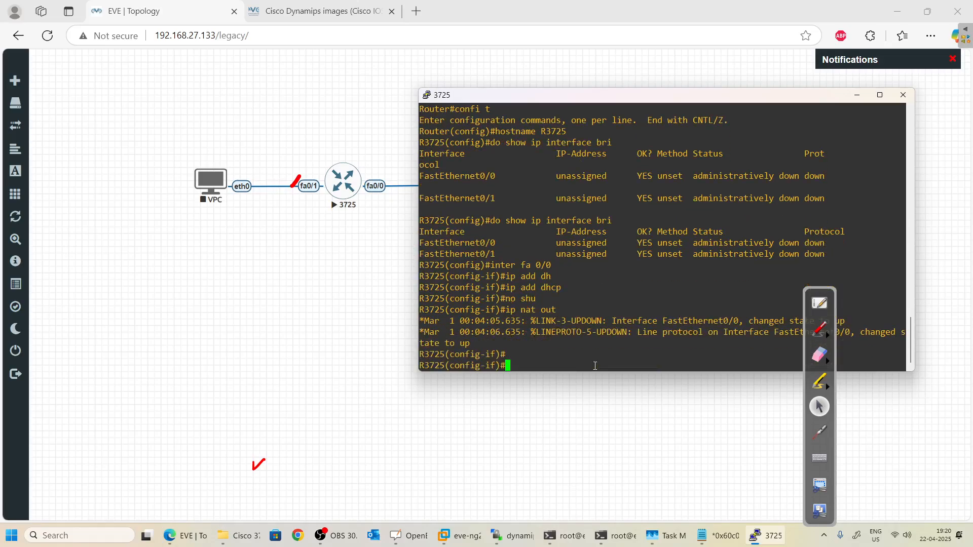
type("ex")
key("Return")
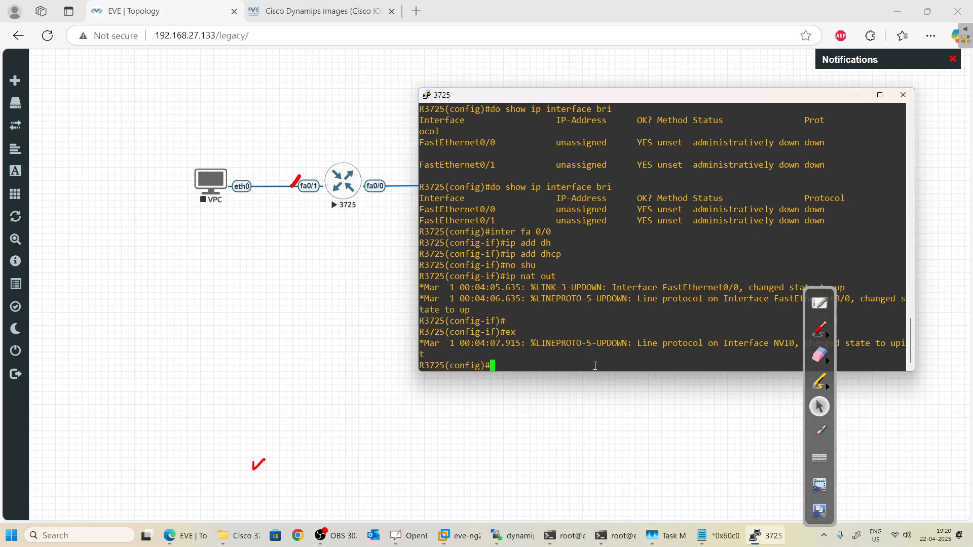
type("inter fa 0/1")
Assign FastEthernet0/1 the address 10.0.0.1 255.255.255.0.
key("Return")
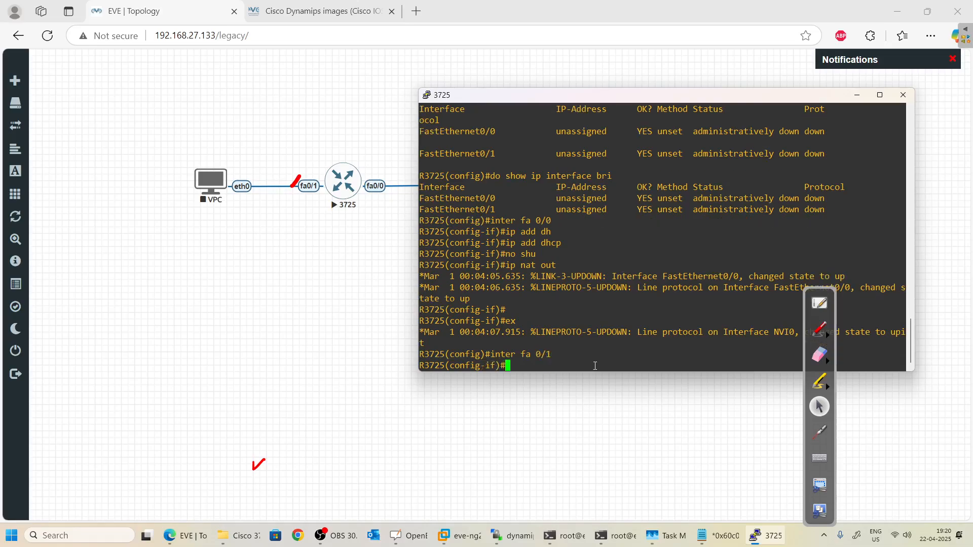
type("ip add")
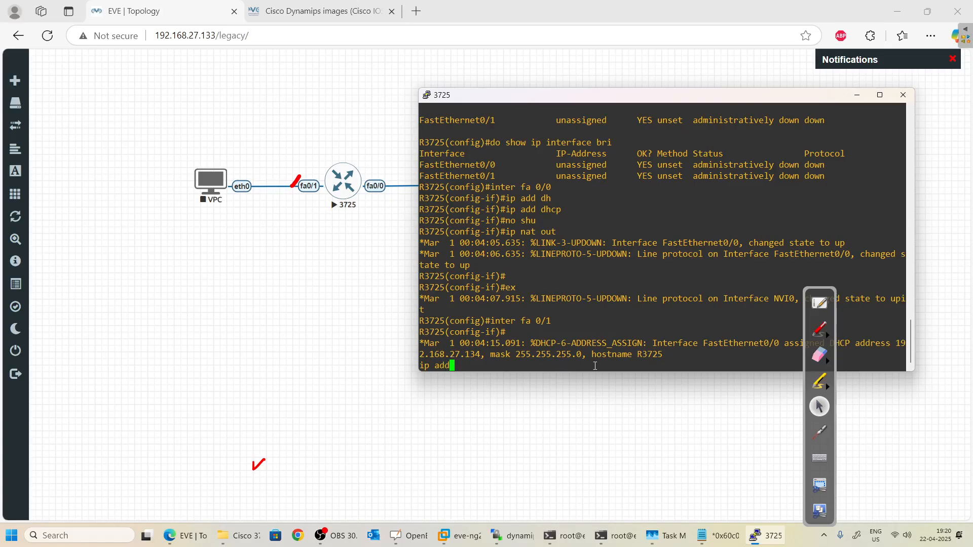
key("Tab")
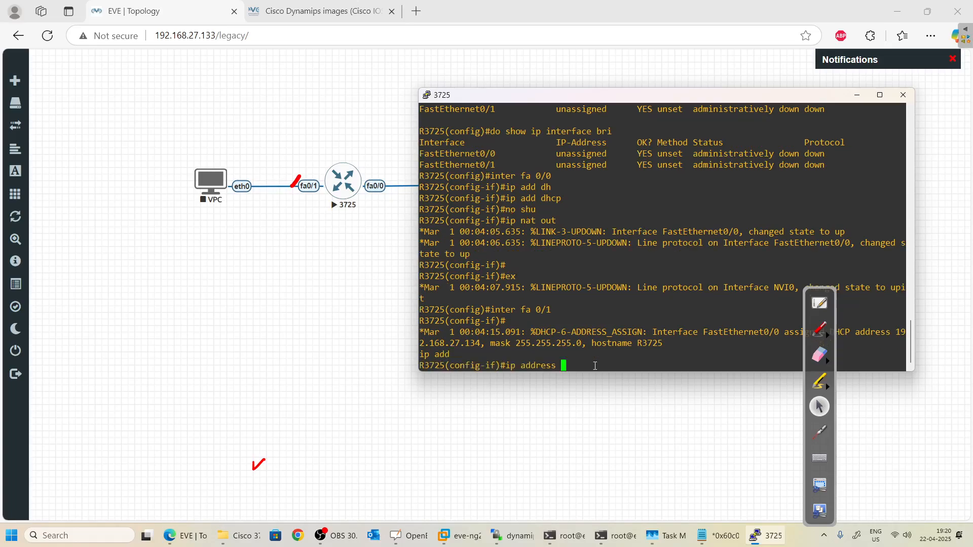
type("10.0.0.1/24")
key("Return")
key("Up")
key("Left")
key("Right")
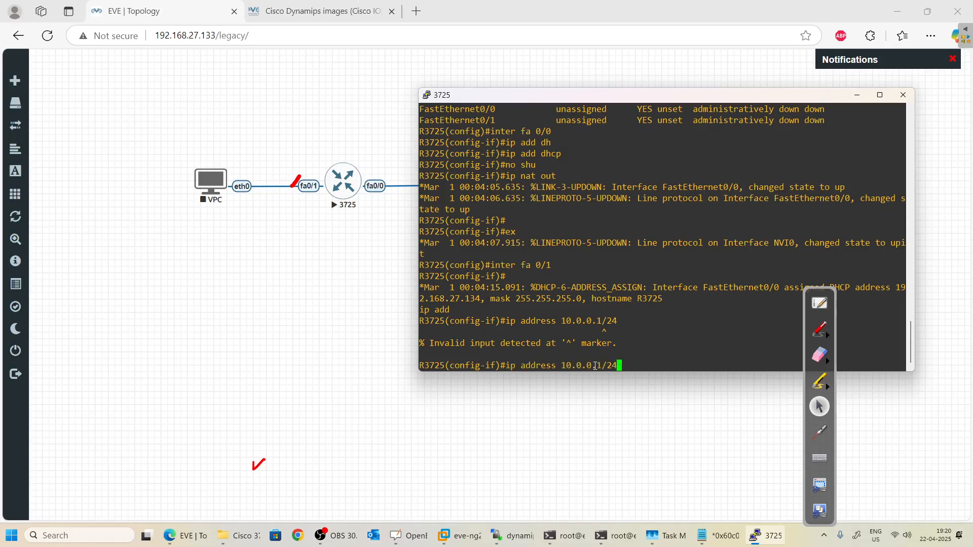
key("BackSpace")
key("BackSpace")
key("BackSpace")
type("255.255.255.0")
key("Return")
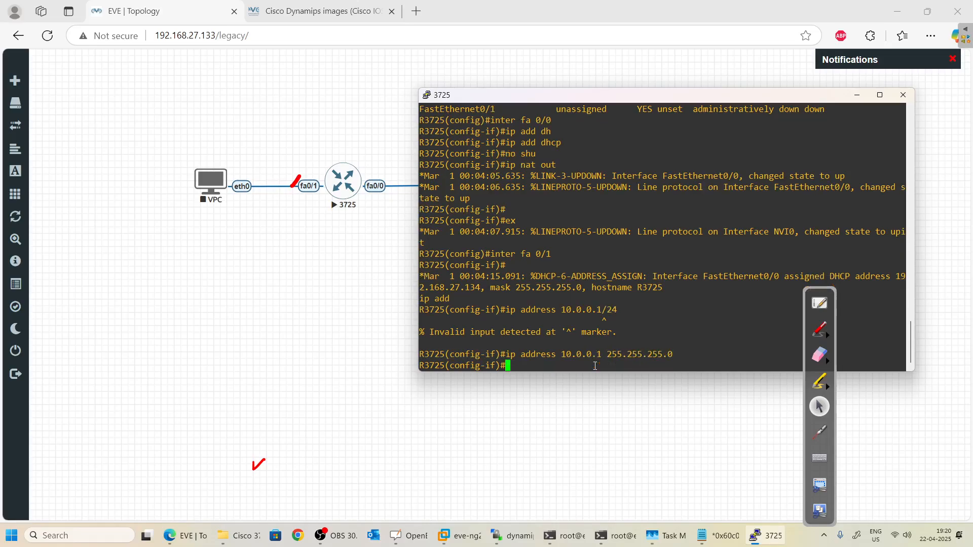
Mark FastEthernet0/1 as ip nat inside, enable it with no shutdown, and exit the interface.
type("ip nat insi")
key("Tab")
key("Return")
type("nmop")
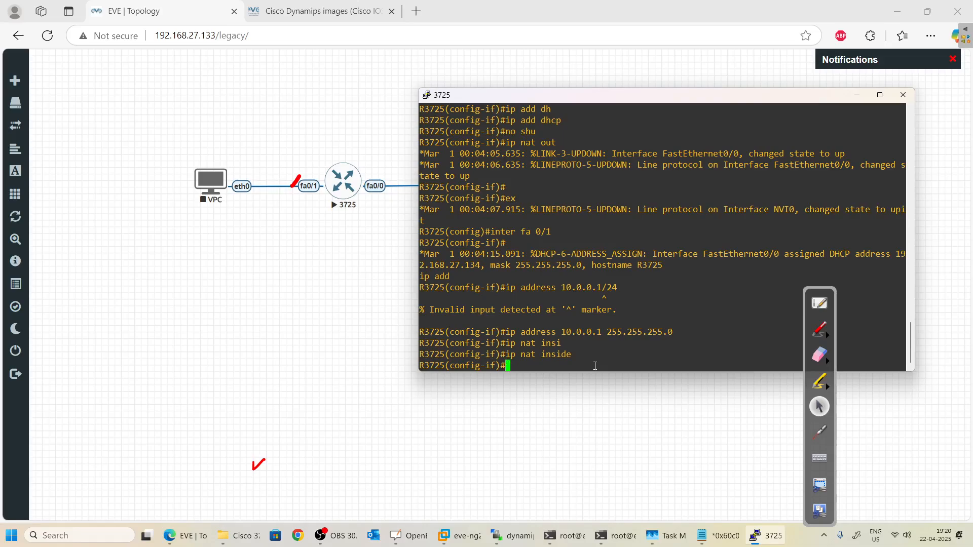
key("BackSpace")
key("BackSpace")
key("BackSpace")
key("BackSpace")
type("o shut")
key("Return")
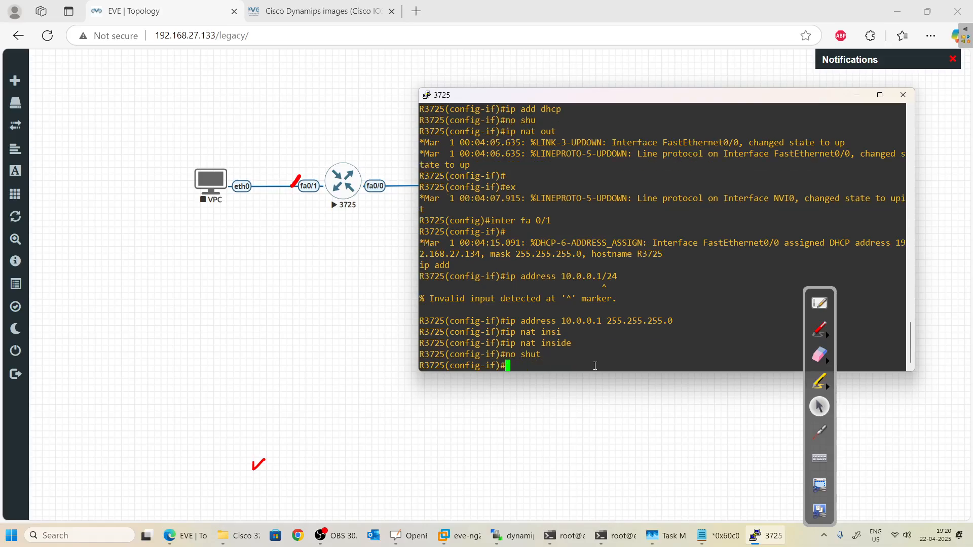
type("exut")
key("Return")
type("exu")
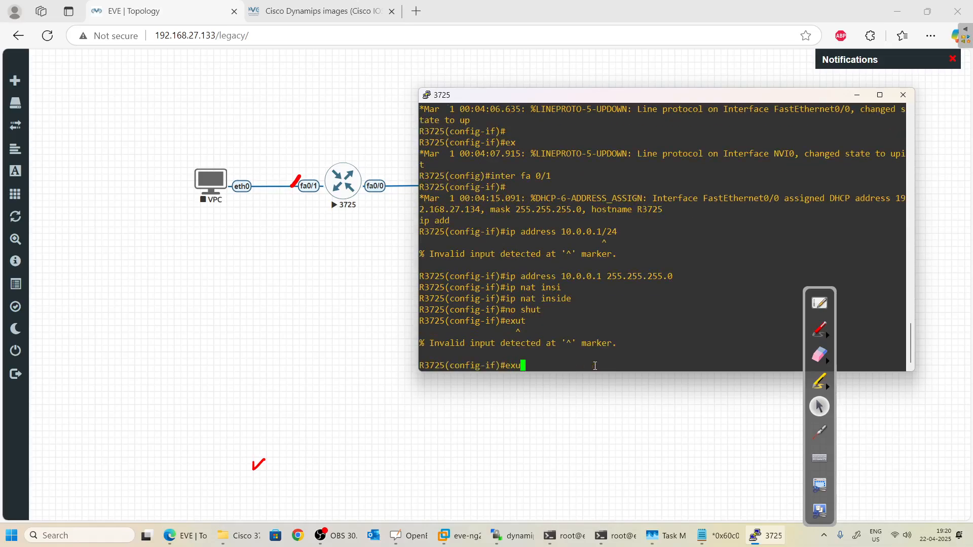
key("BackSpace")
type("it")
key("Return")
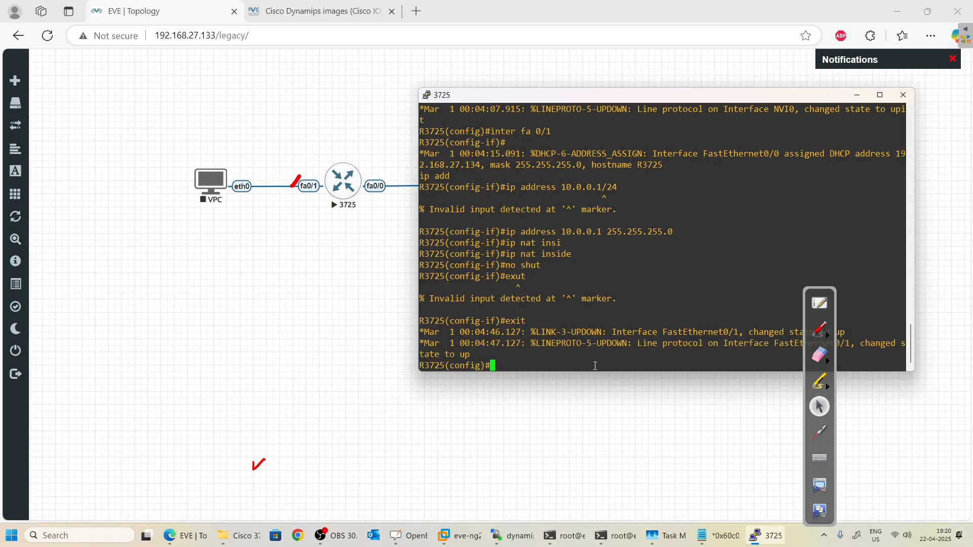
key("Return")
key("Return")
key("Return")
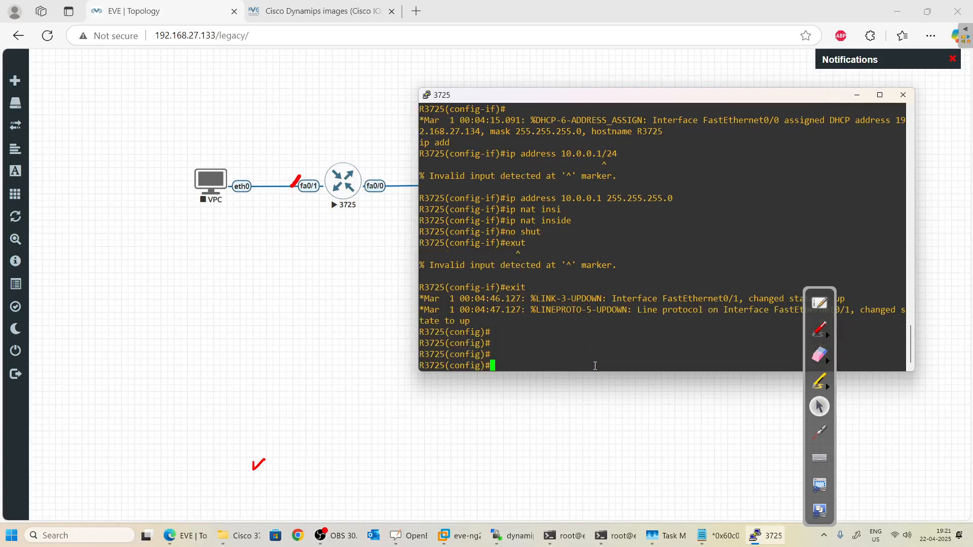
Leave config mode and run show ip interface brief, showing fa0/0 at 192.168.27.134 via DHCP.
type("exit")
key("Return")
type("show")
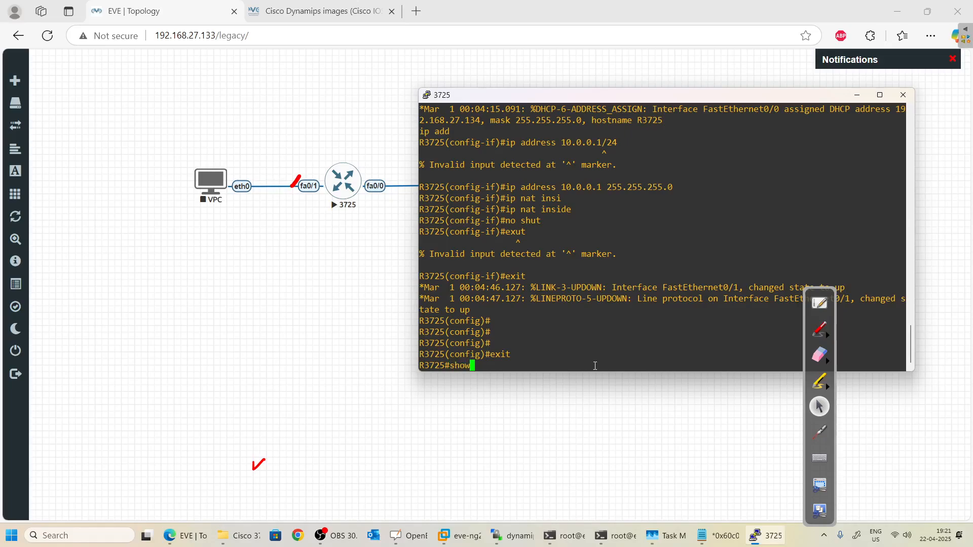
type(" ip interface")
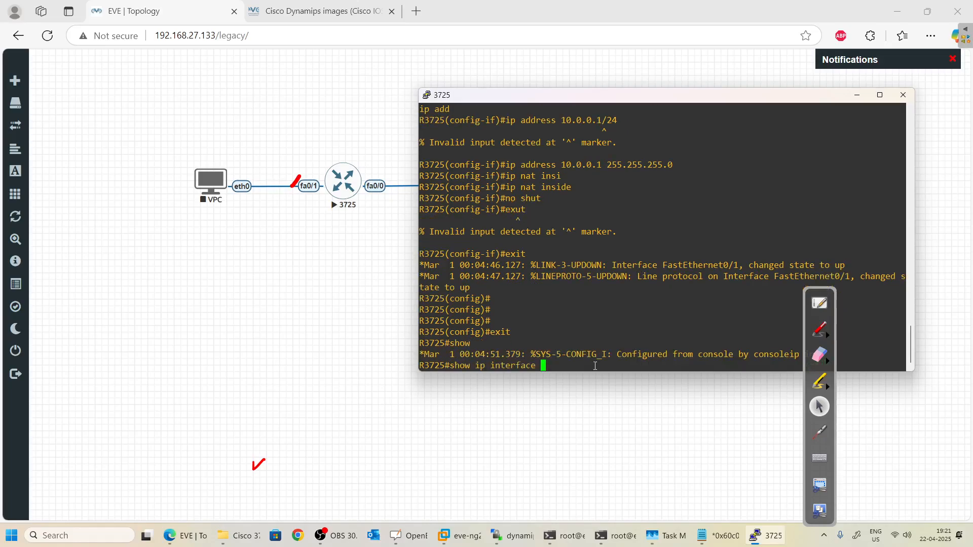
key("Return")
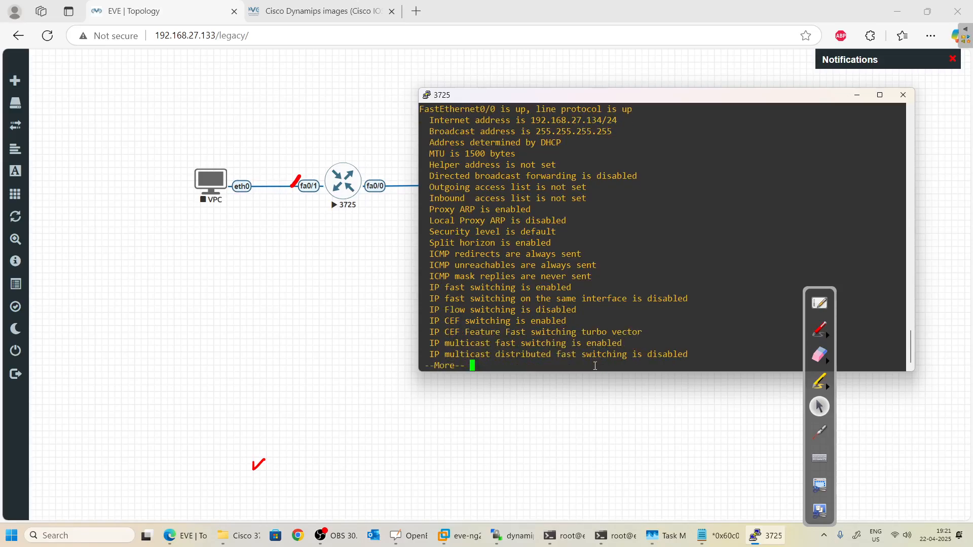
key("q")
key("Up")
type("brio")
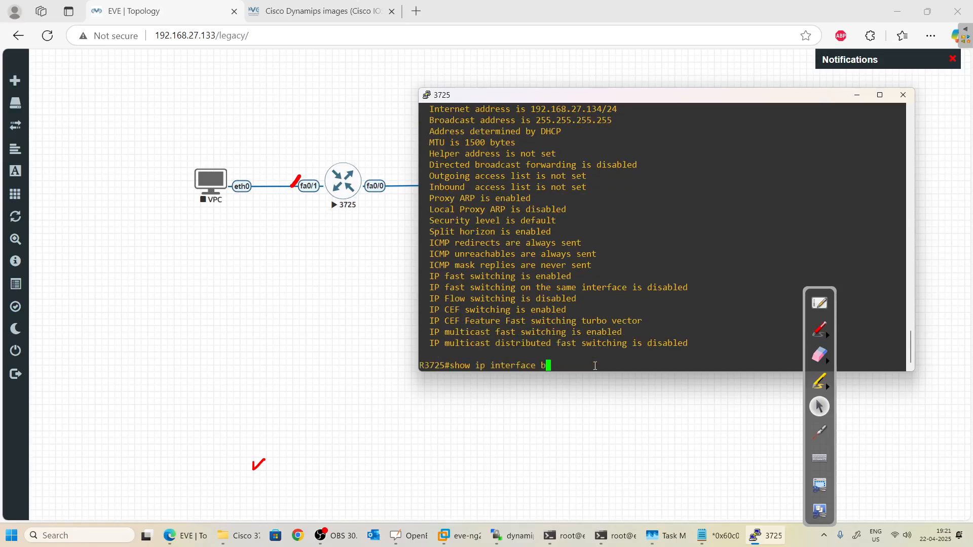
key("Tab")
key("BackSpace")
key("Tab")
key("Return")
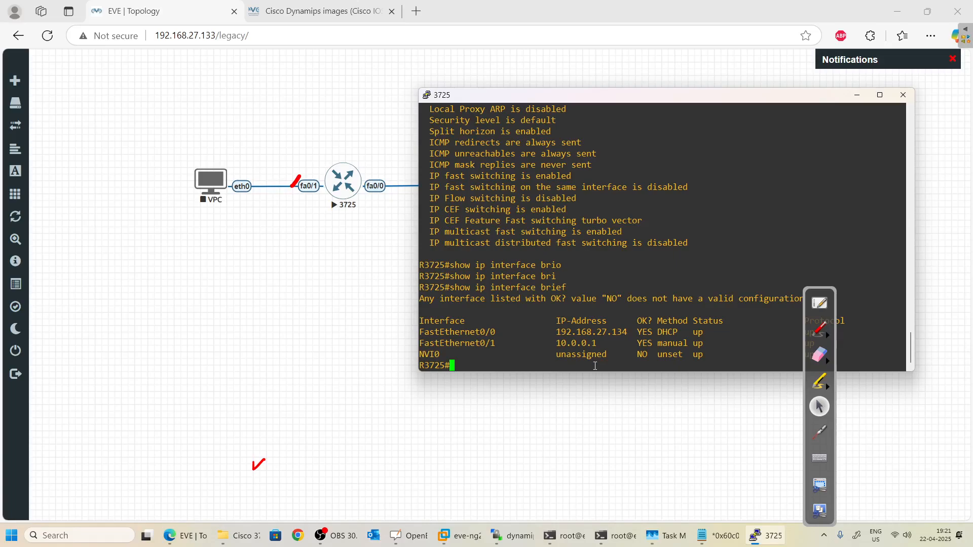
Ping 8.8.8.8 from R3725, getting an 80 percent success rate.
type("ping 8.8.8.8")
key("Return")
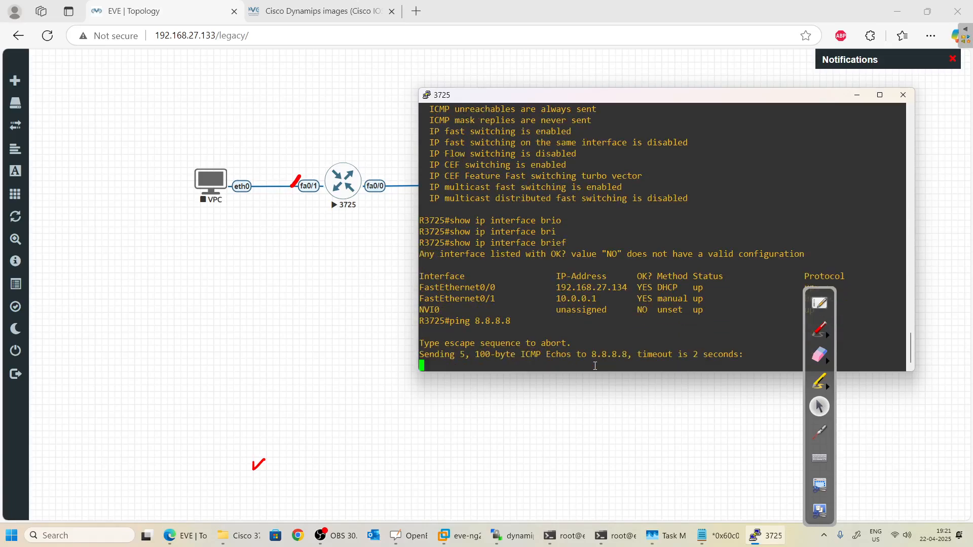
key("Up")
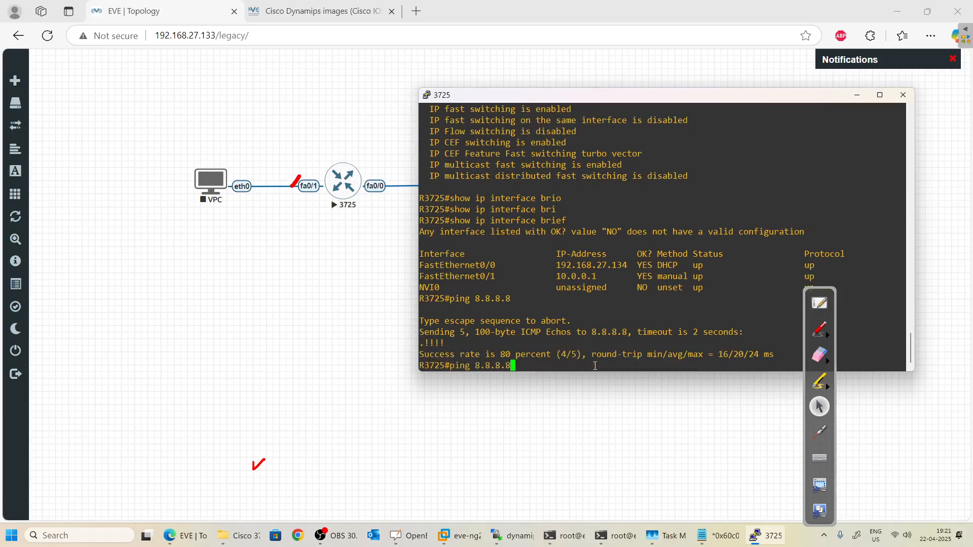
key("Up")
key("BackSpace")
key("BackSpace")
key("BackSpace")
key("BackSpace")
key("BackSpace")
key("BackSpace")
key("BackSpace")
key("BackSpace")
key("BackSpace")
key("BackSpace")
key("BackSpace")
key("BackSpace")
key("BackSpace")
key("BackSpace")
key("BackSpace")
key("BackSpace")
key("BackSpace")
key("BackSpace")
key("BackSpace")
key("BackSpace")
key("BackSpace")
key("BackSpace")
key("BackSpace")
type("conf")
Enter configure terminal and add access-list 1 permit 10.0.0.0 0.0.0.255.
key("Tab")
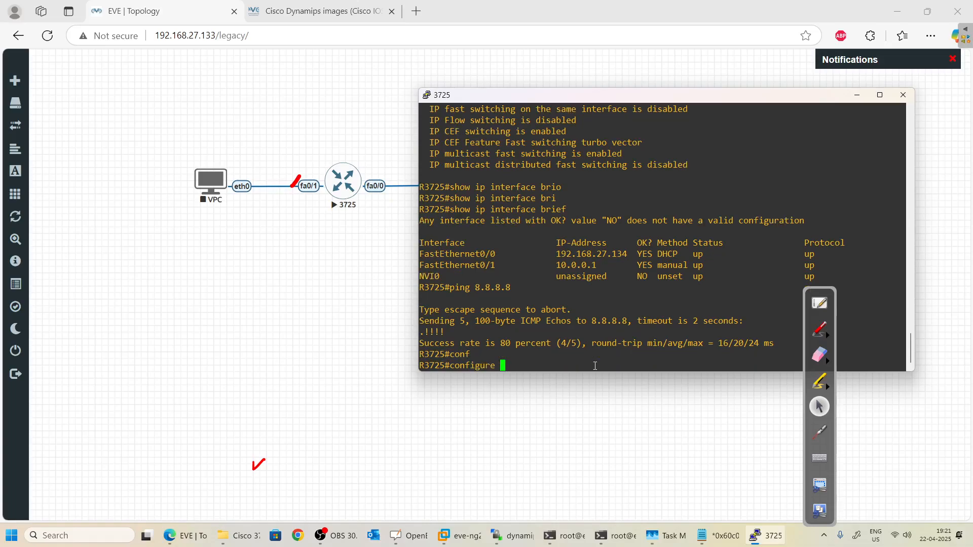
type("ter")
key("Tab")
key("Return")
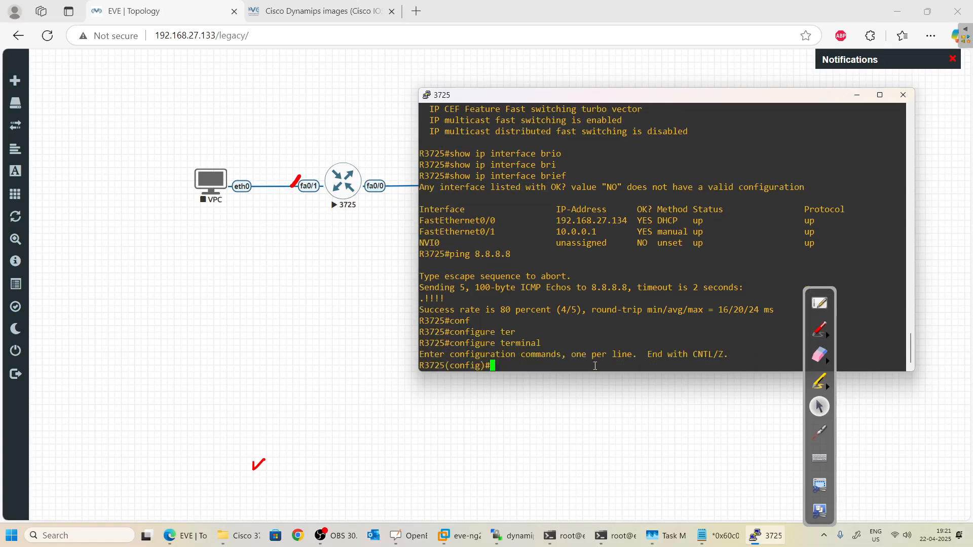
type("acc")
key("Tab")
type("1 ")
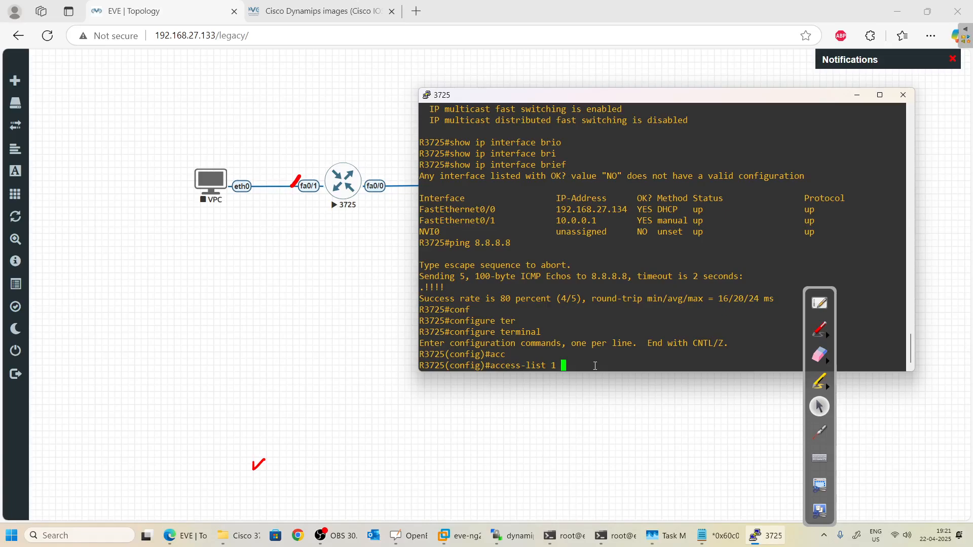
type("per")
key("Tab")
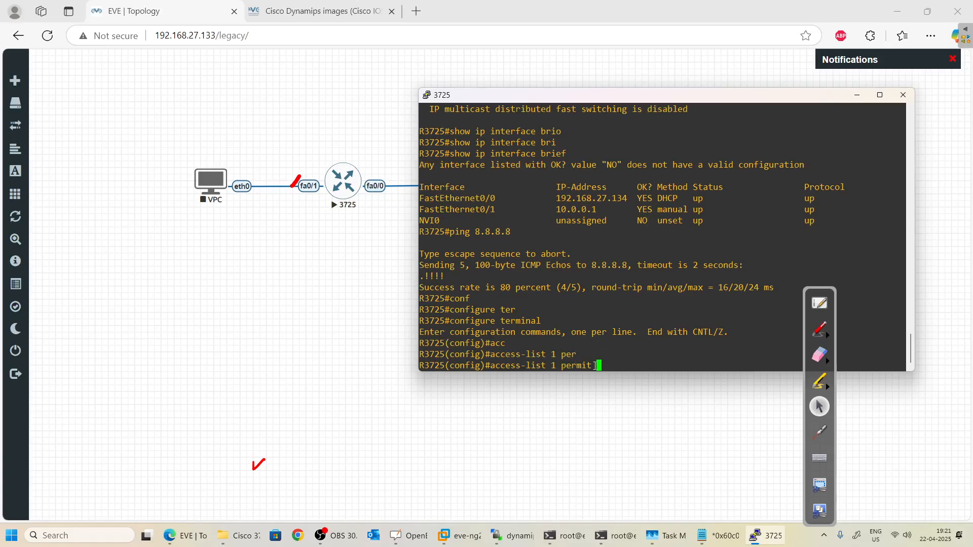
type("?")
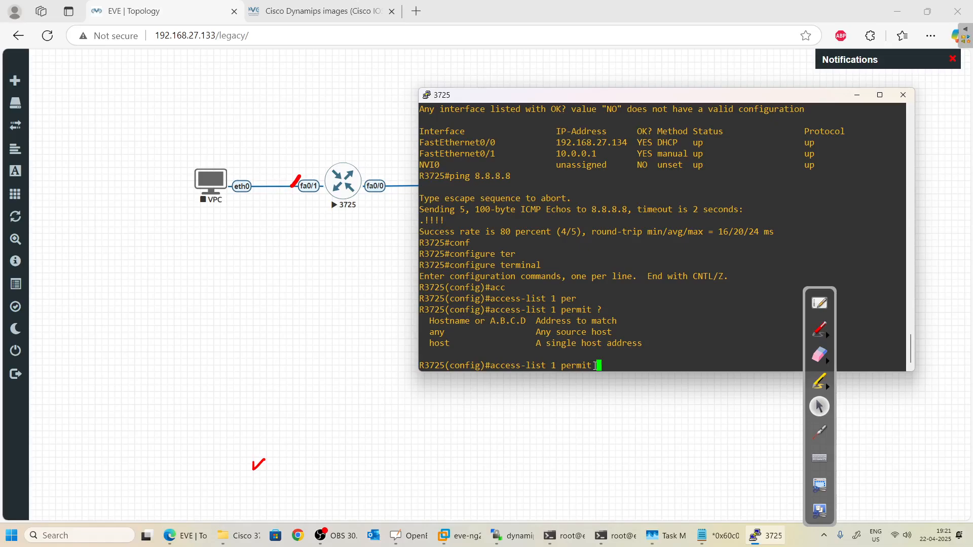
type("10.0.0.0 0.0.0.255 ?")
key("Return")
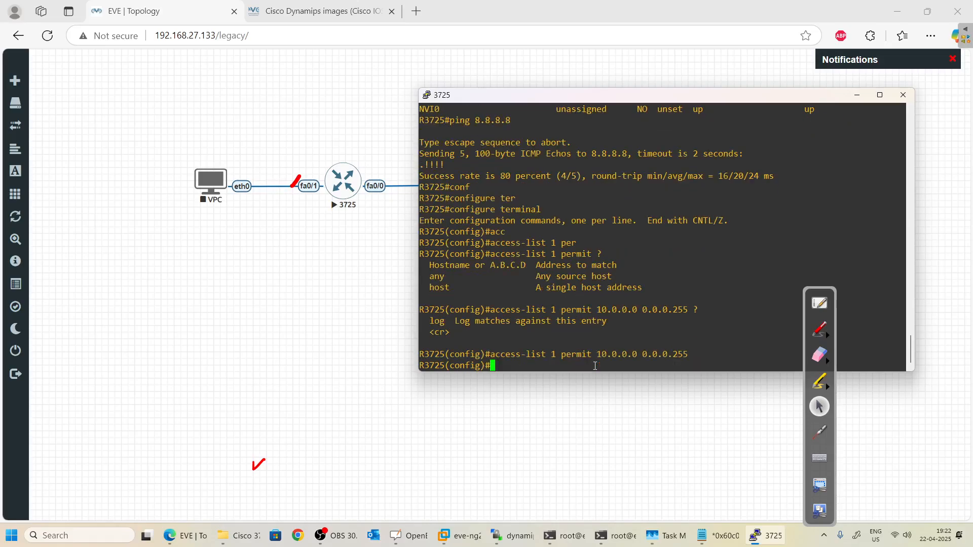
Start typing the ip nat inside command.
type("ip nat in")
key("Tab")
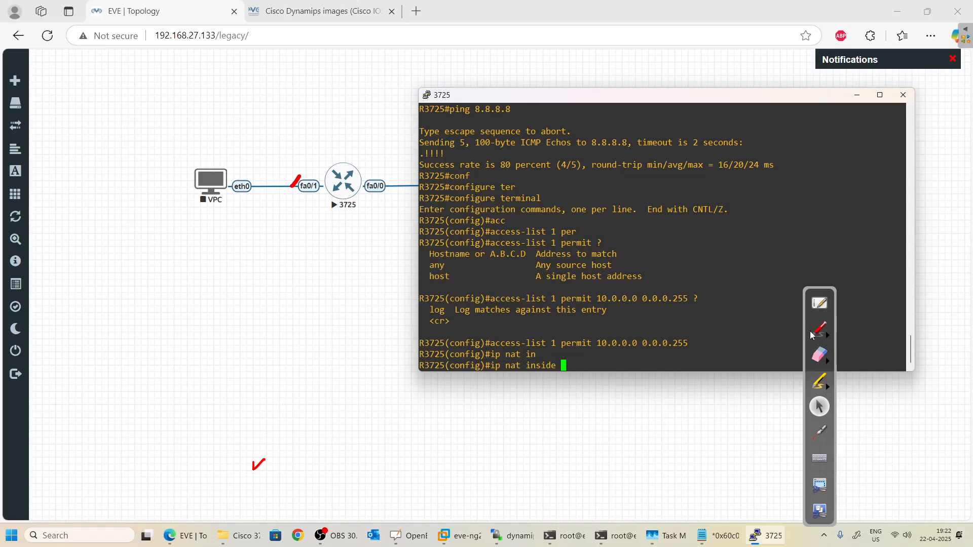
Draw an annotation arrow on the topology from fa0/1 across the router to fa0/0.
left_click(819, 330)
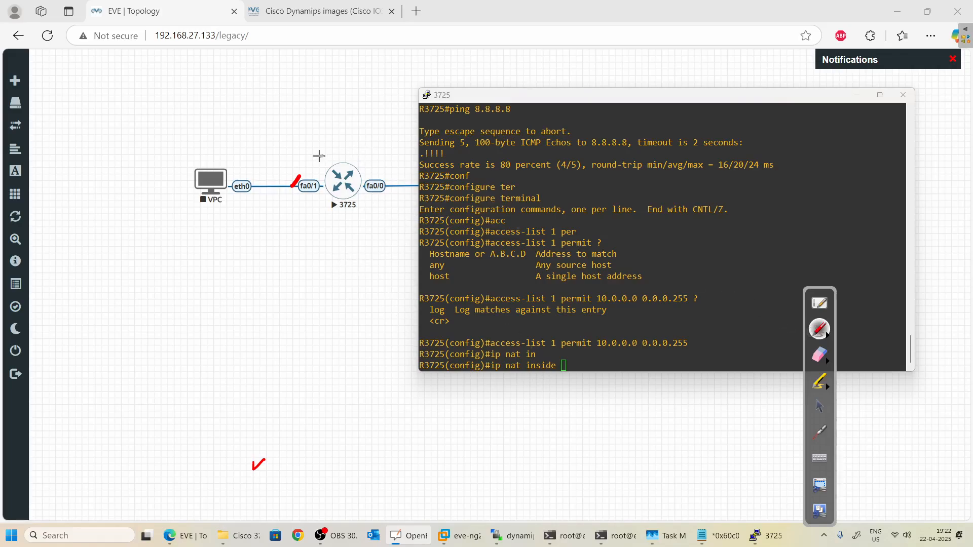
mouse_move(294, 186)
left_mouse_down()
mouse_move(365, 158)
mouse_move(385, 169)
mouse_move(399, 159)
mouse_move(376, 172)
left_mouse_up()
left_click(553, 266)
left_click(819, 406)
Apply ip nat inside source list 1 interface FastEthernet0/0 overload.
type("sou")
key("Tab")
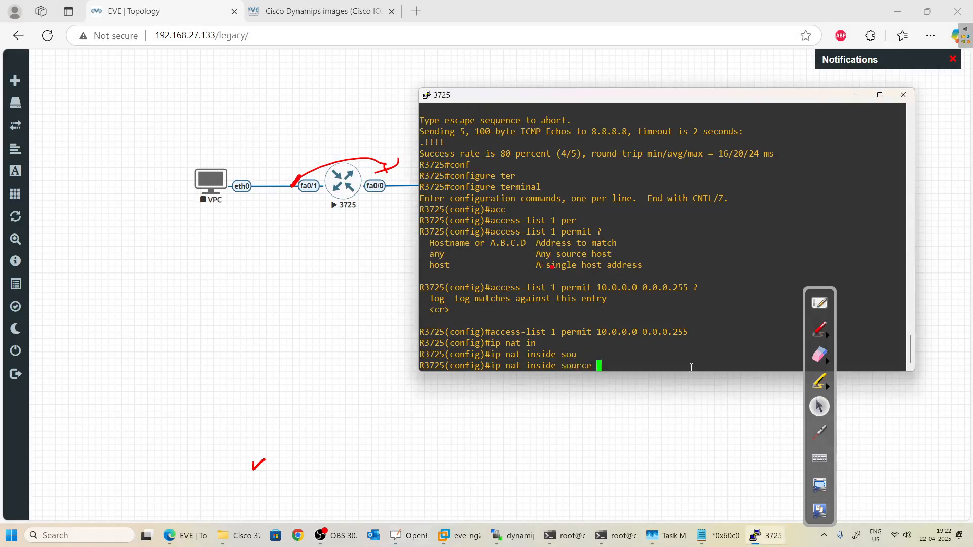
type("1")
left_click_drag(598, 333, 695, 332)
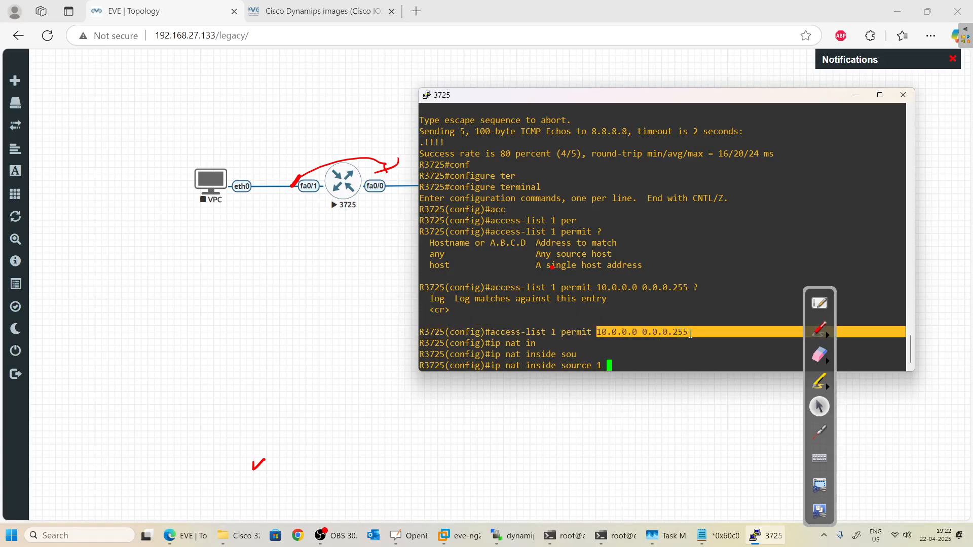
left_click(644, 357)
type("?")
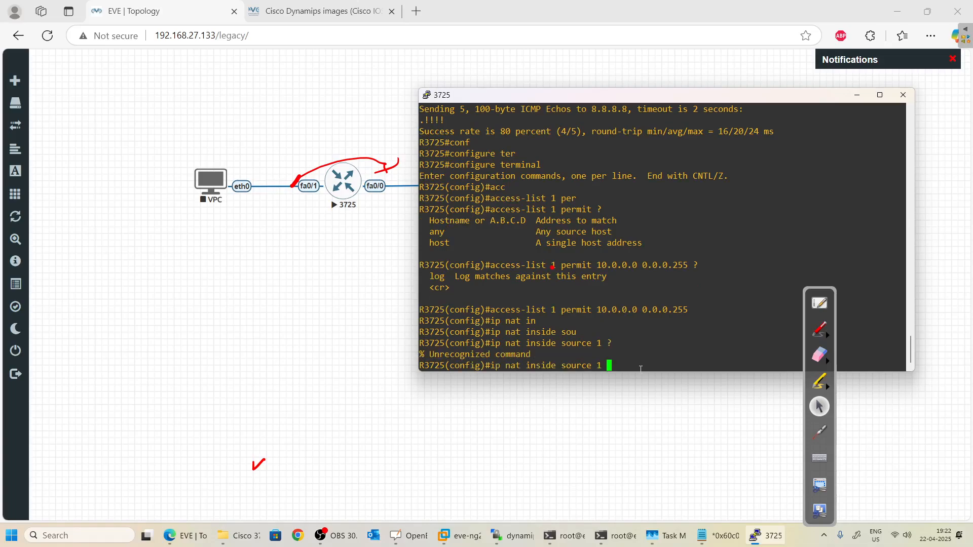
key("BackSpace")
key("BackSpace")
type("list ")
type("?1 ?")
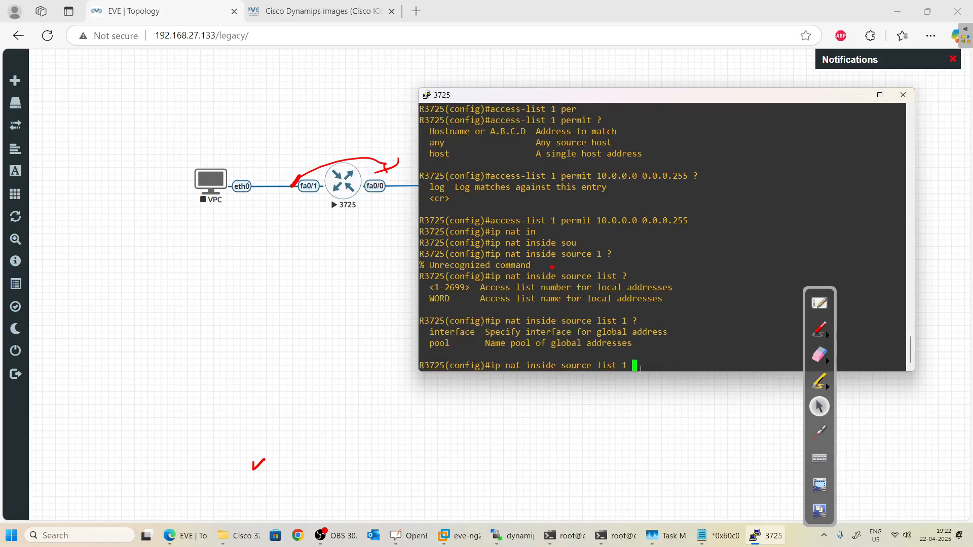
type("inter")
key("Tab")
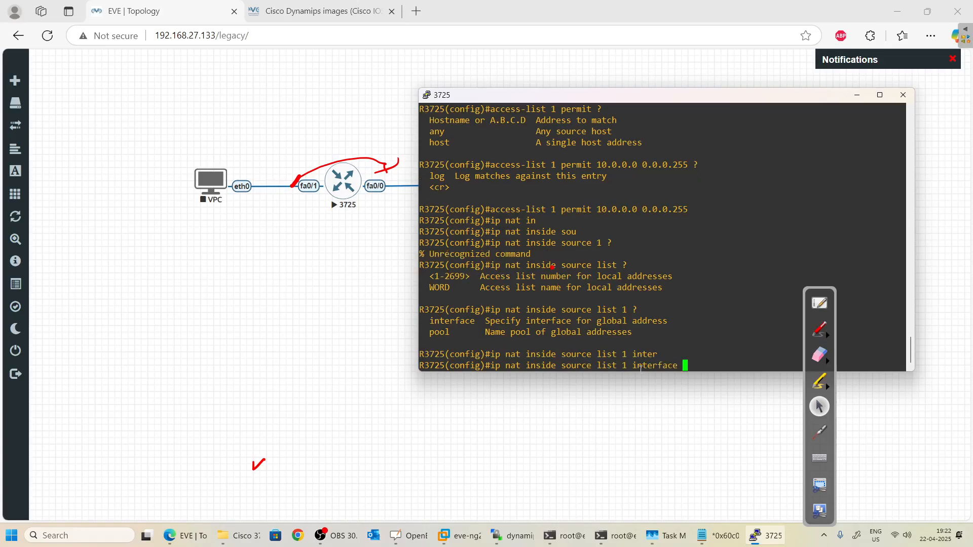
type("fa")
key("Tab")
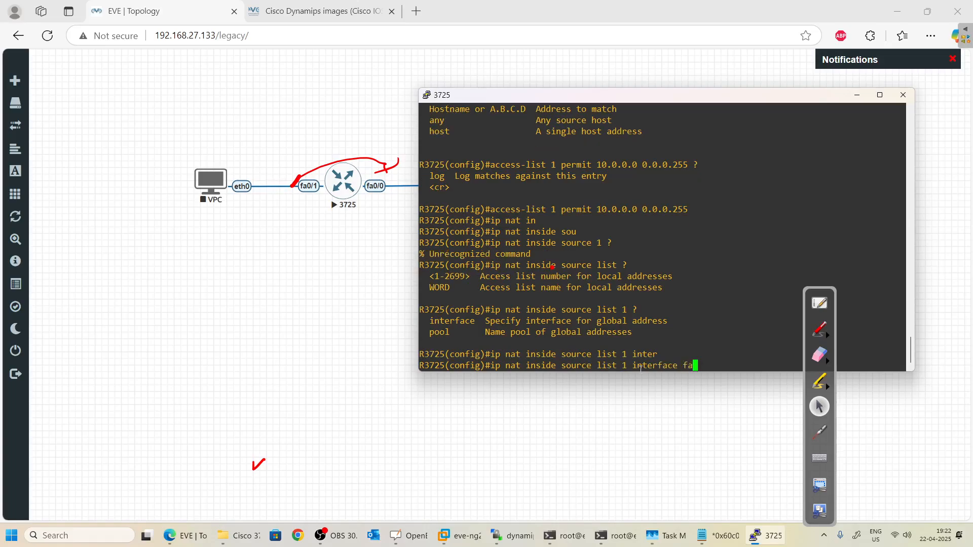
type("0/1")
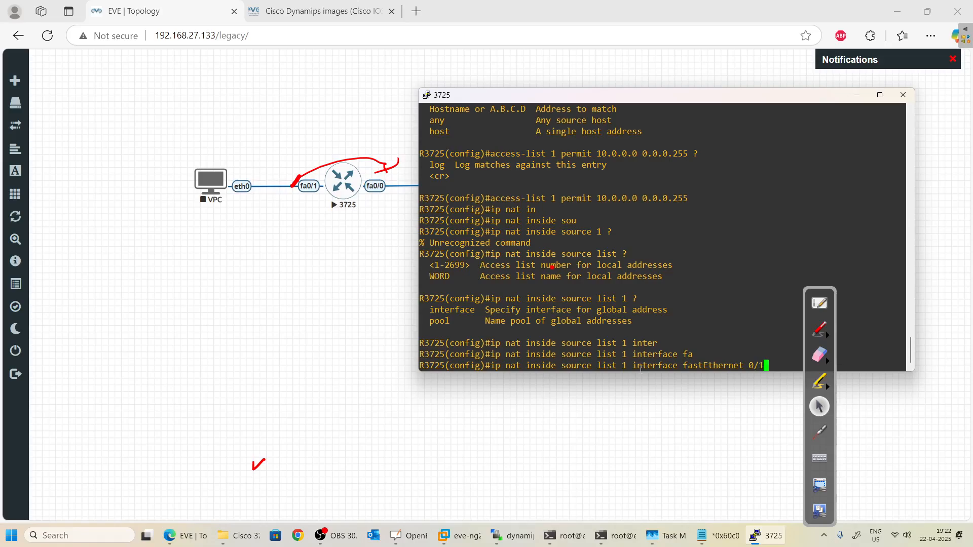
key("BackSpace")
type("0 o")
key("BackSpace")
key("BackSpace")
type("v")
key("BackSpace")
type("overload")
key("Return")
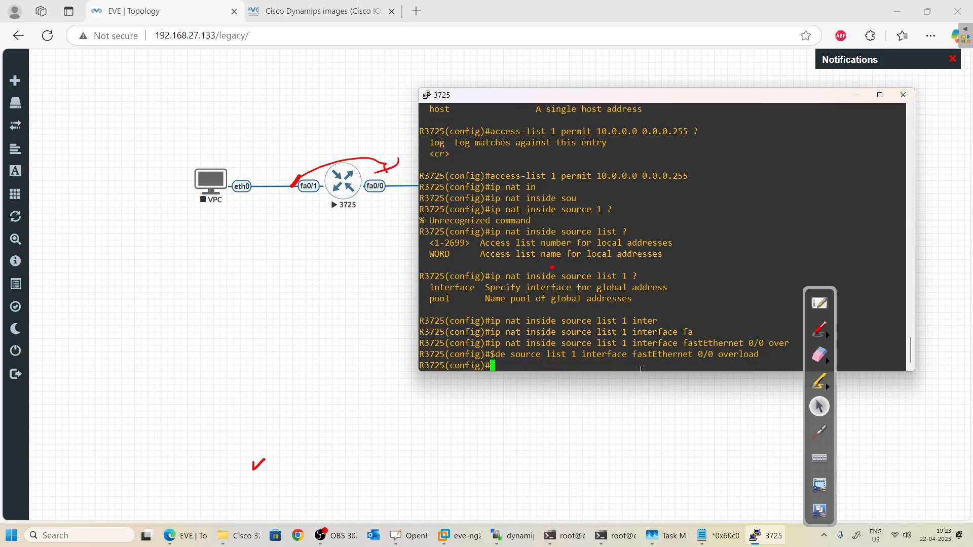
Exit configuration mode and copy running-config to startup-config, accepting the default filename.
type("exit")
key("Return")
key("Return")
key("Return")
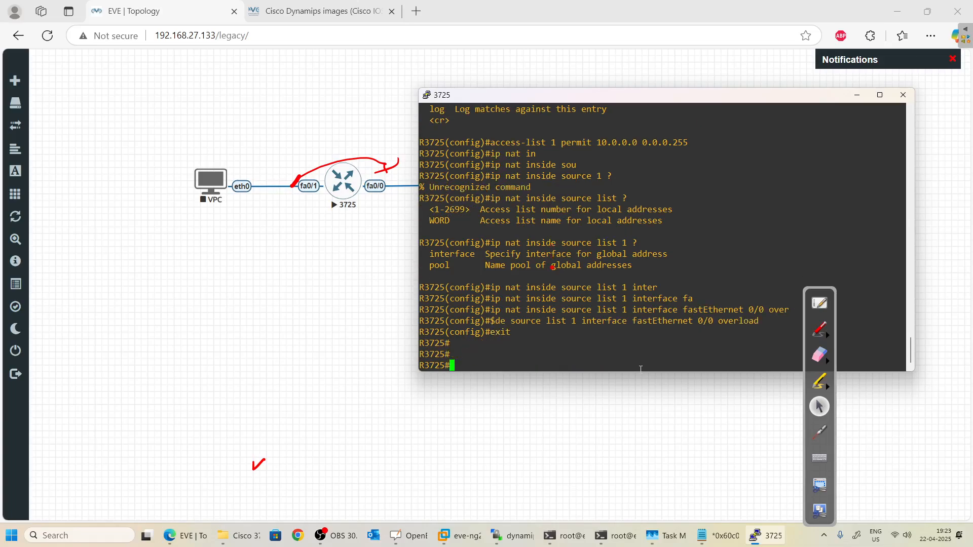
key("Return")
key("Return")
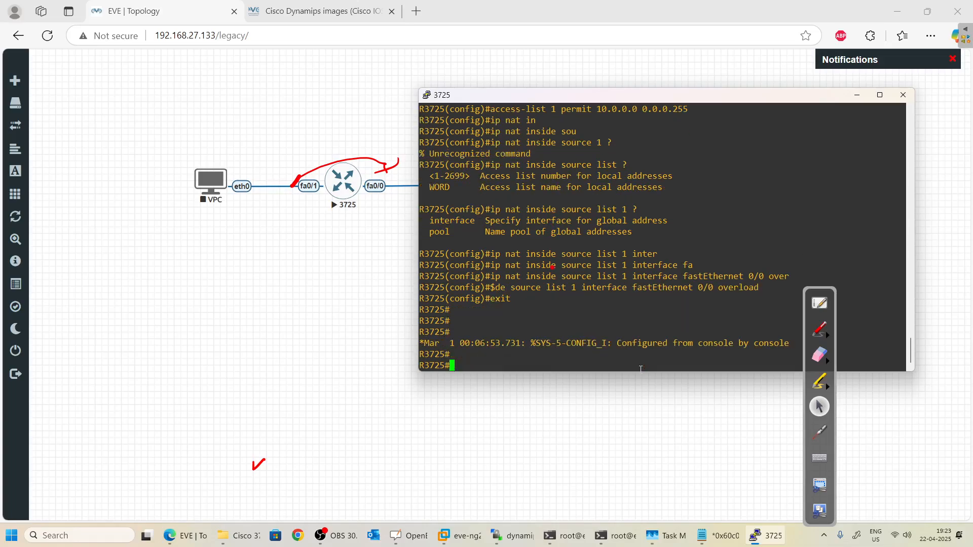
type("cop")
key("Tab")
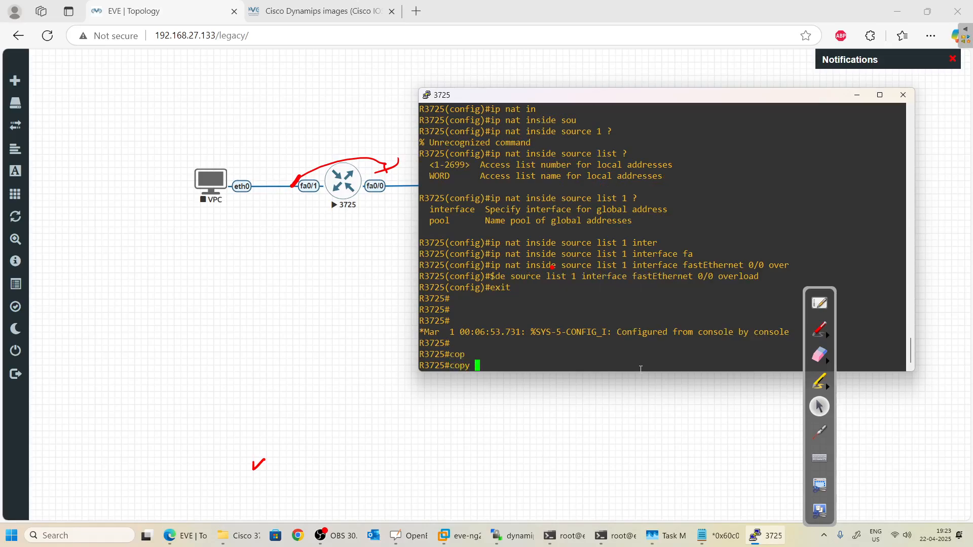
type("ru")
key("Tab")
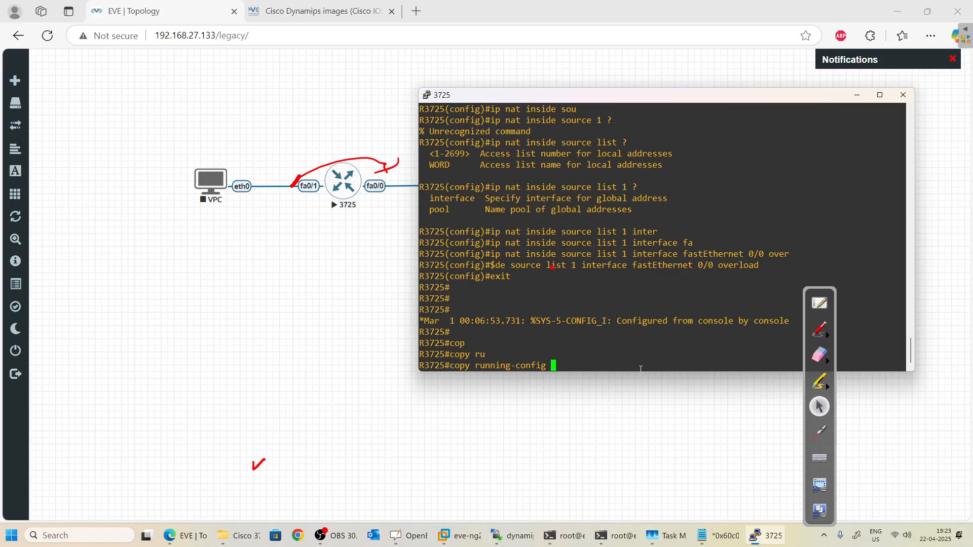
type("st")
key("Tab")
key("Return")
key("Return")
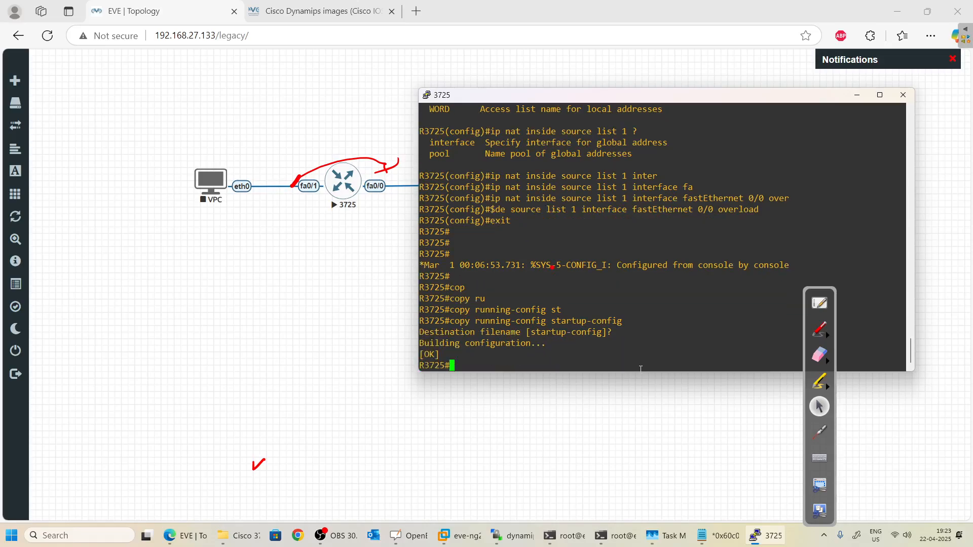
Start the VPC node and open its telnet console beside the topology.
left_click(248, 219)
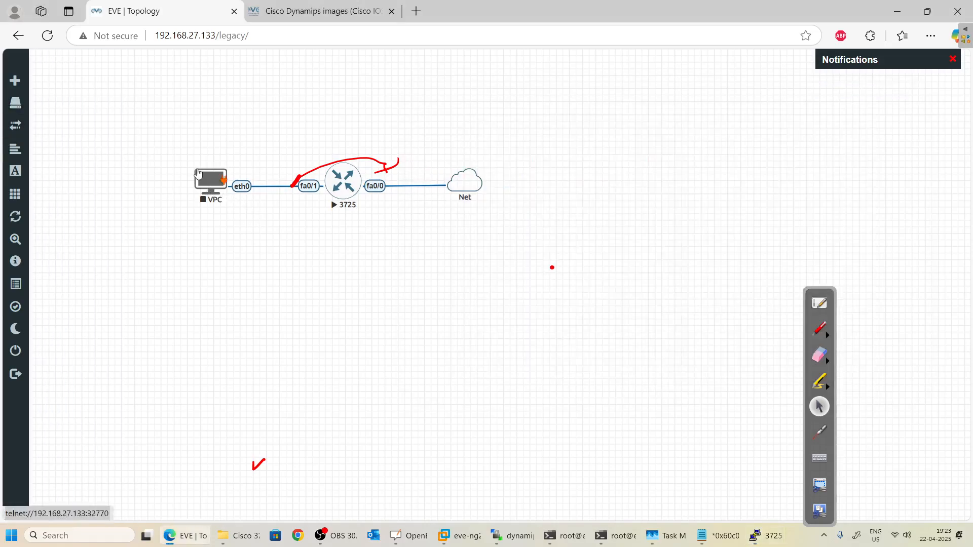
left_click(216, 183)
left_click(244, 210)
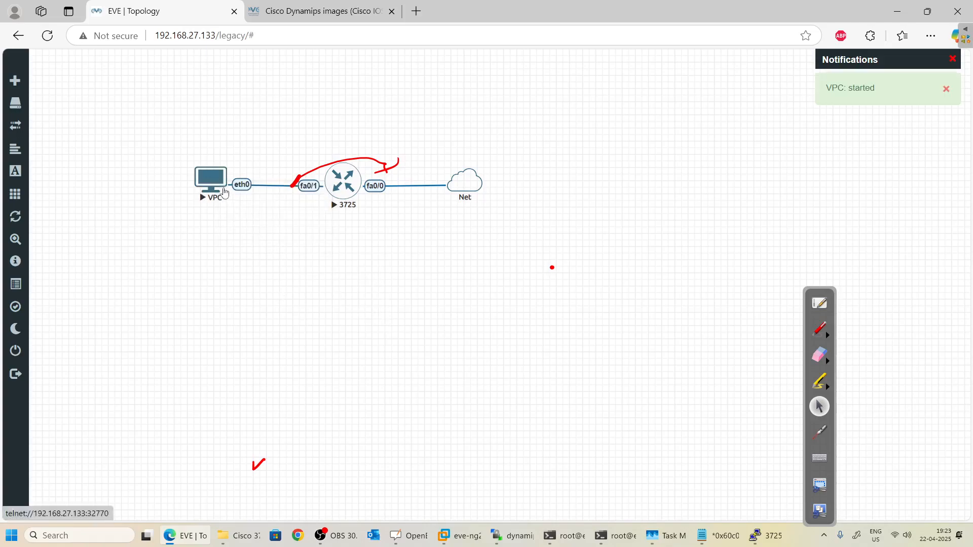
left_click(221, 185)
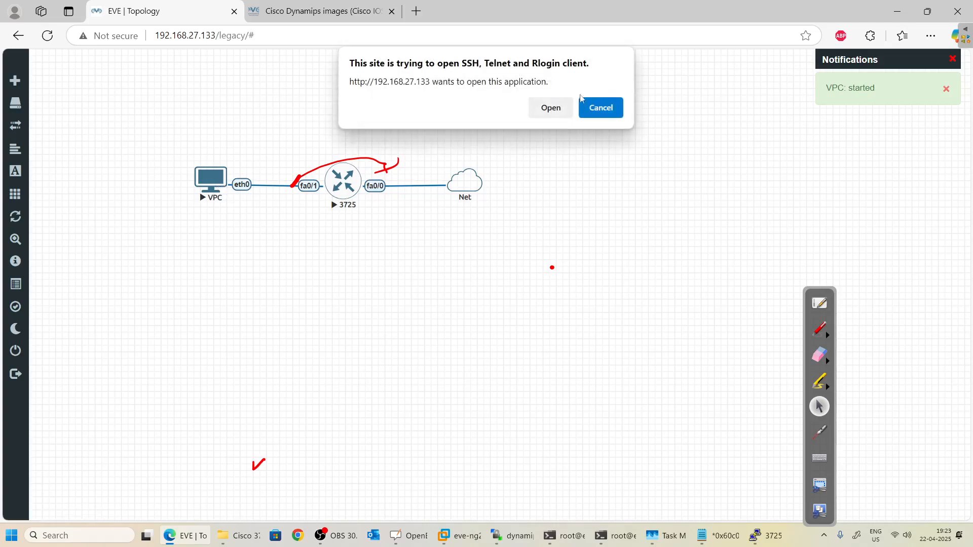
left_click(550, 108)
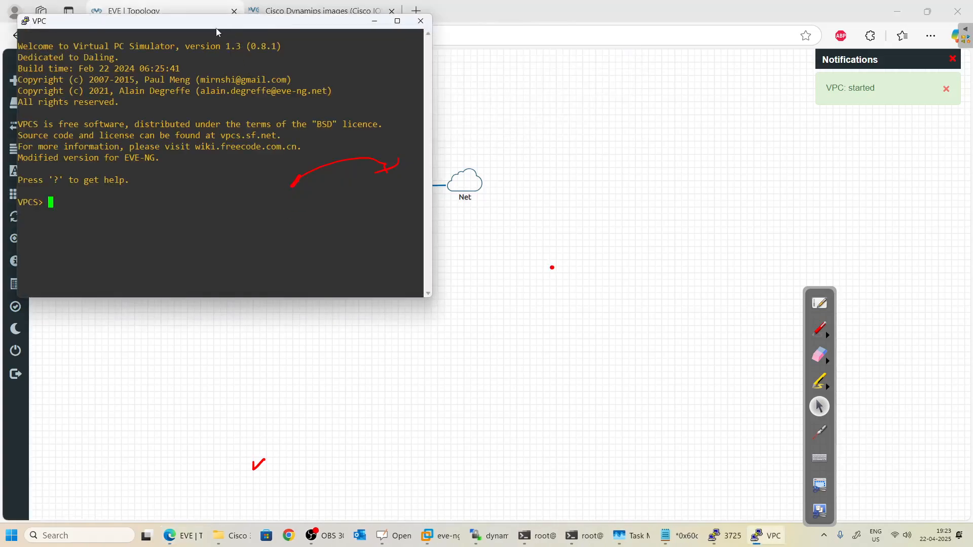
left_click_drag(218, 20, 625, 192)
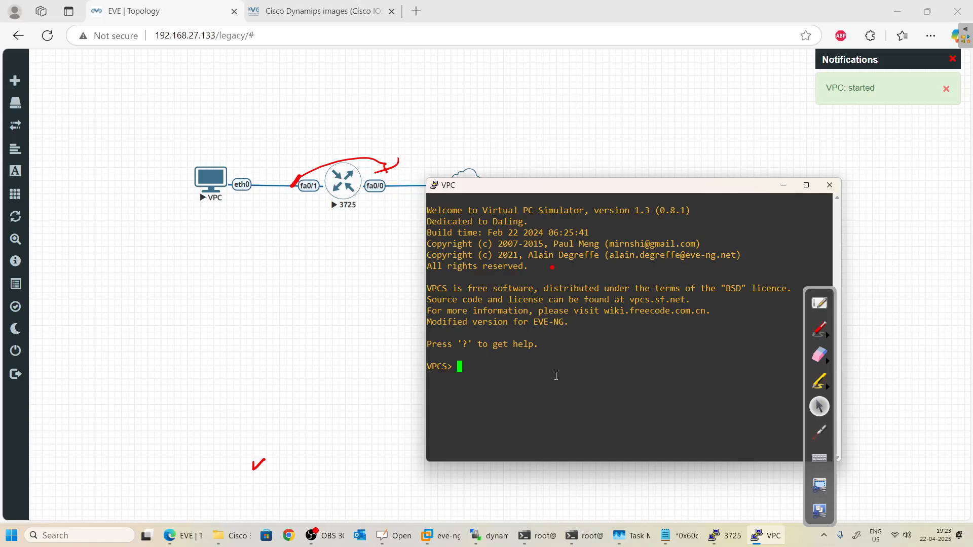
List the available VPCS commands with /? and view the set command's help.
type("/?")
key("Return")
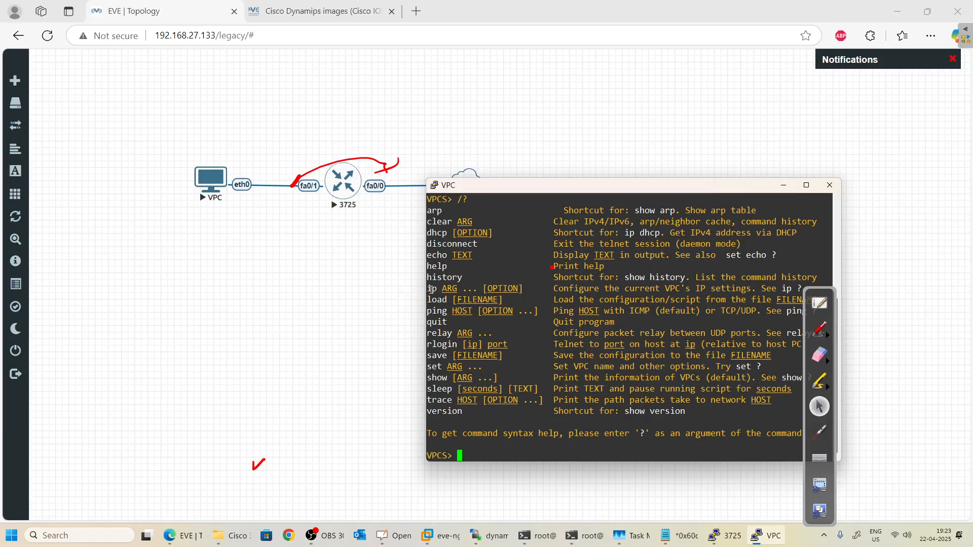
left_click_drag(427, 288, 436, 289)
type("ip")
left_click_drag(427, 377, 260, 364)
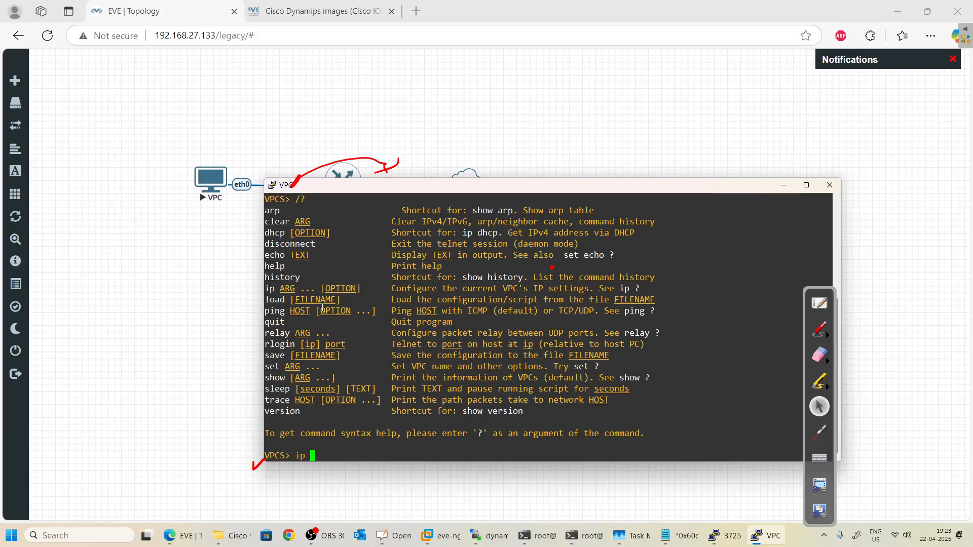
key("BackSpace")
key("BackSpace")
key("BackSpace")
type("set")
key("Return")
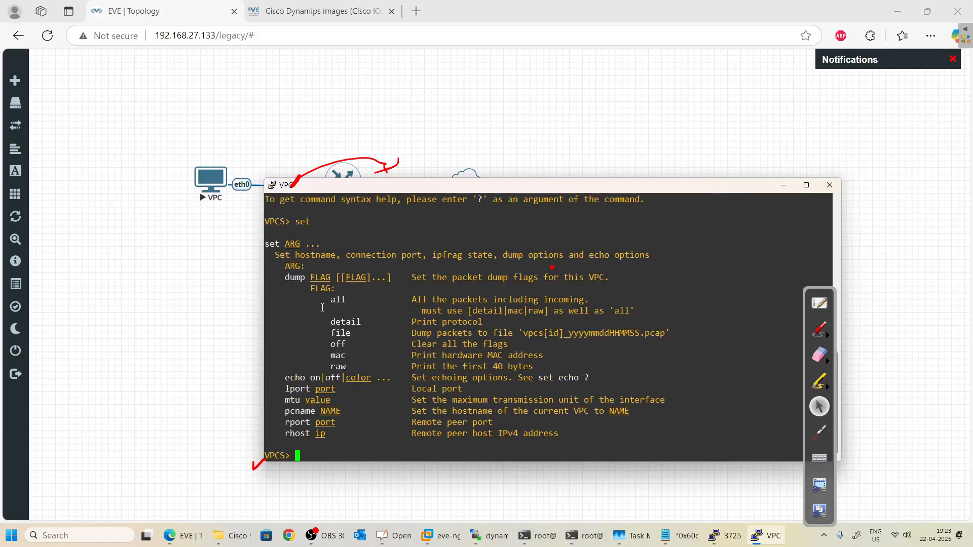
Check the set ip and ip ? help, then begin entering address 10.0.0.100.
type("set ip")
key("Return")
key("Up")
key("BackSpace")
key("BackSpace")
key("BackSpace")
key("BackSpace")
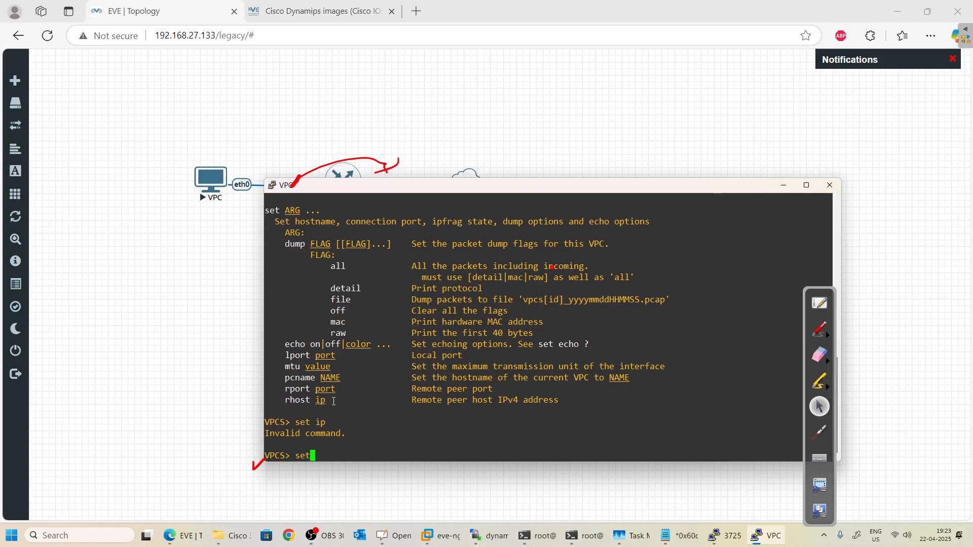
key("BackSpace")
key("BackSpace")
key("BackSpace")
type("ip ?")
key("Return")
type("ip ")
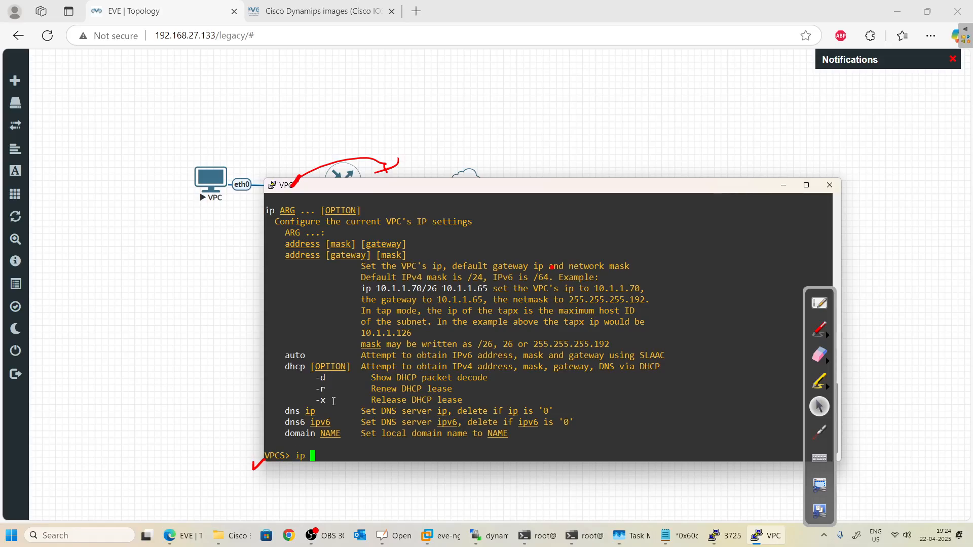
type("10.0.0.100")
Assign the VPC 10.0.0.100/24 with gateway 10.0.0.1 and ping the gateway successfully.
key("BackSpace")
type("/24 10.0.0.1")
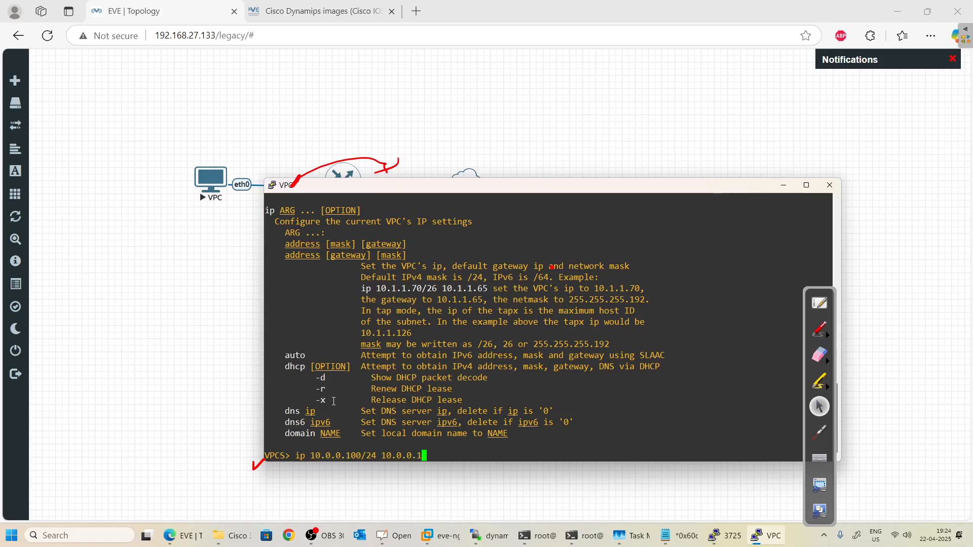
key("Return")
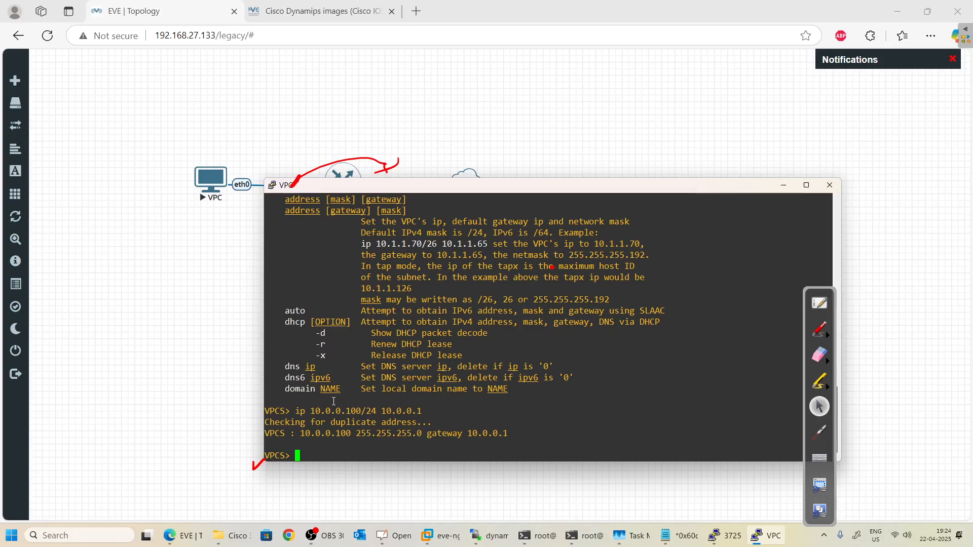
type("ping 10.0.0.1")
key("Return")
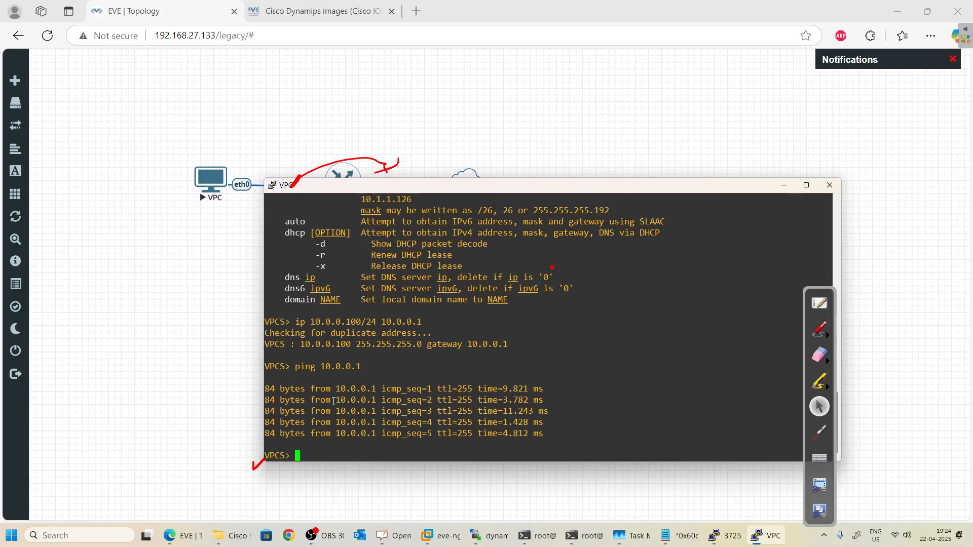
Ping 8.8.8.8 from the VPC; all five requests time out.
key("Up")
key("BackSpace")
key("BackSpace")
key("BackSpace")
key("BackSpace")
key("BackSpace")
key("BackSpace")
key("BackSpace")
key("BackSpace")
type("85")
key("BackSpace")
type(".8.8.8.")
key("BackSpace")
key("Return")
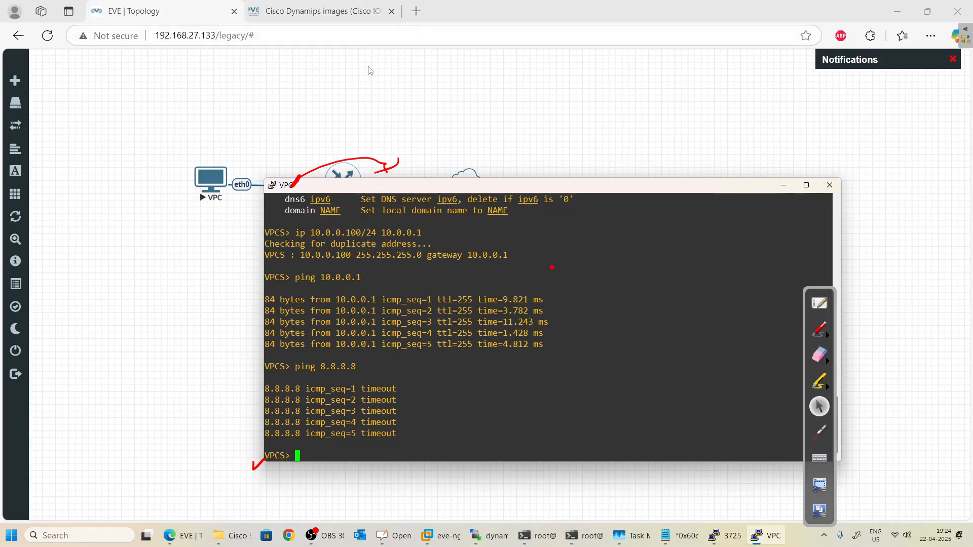
On the R3725 console, run show ip nat translations to list 10.0.0.100→192.168.27.134 ICMP entries.
left_click(324, 11)
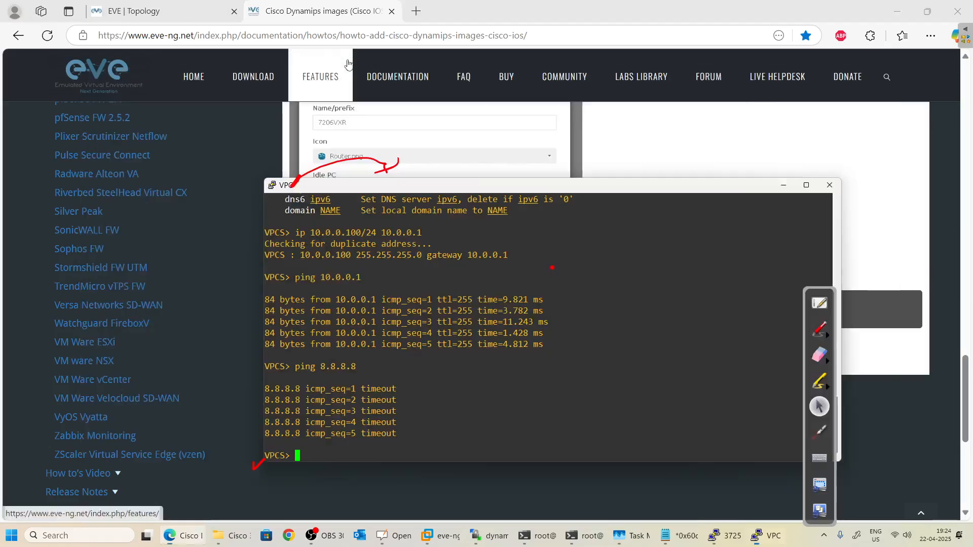
key("alt+Tab")
key("alt+Tab")
key("alt+Tab")
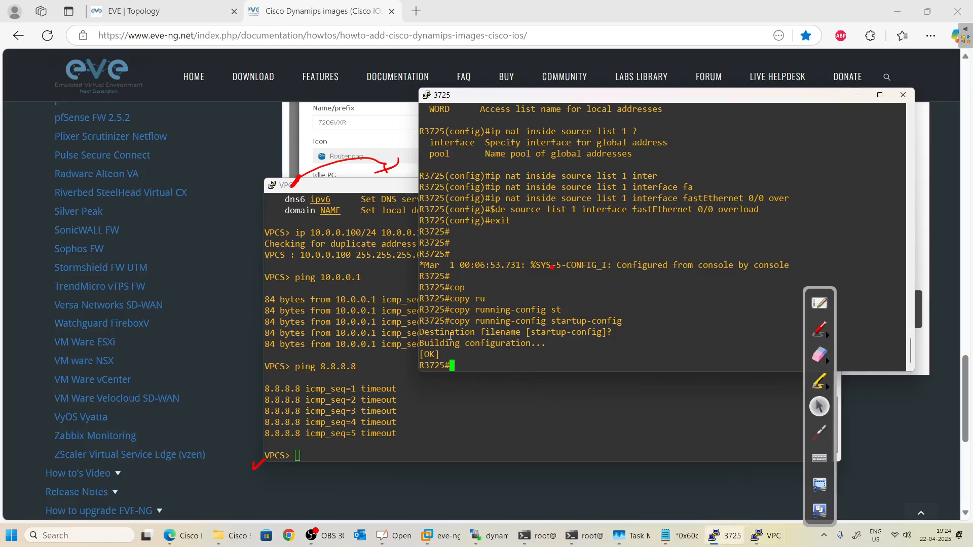
type("ip na")
key("BackSpace")
key("BackSpace")
key("BackSpace")
key("BackSpace")
key("BackSpace")
type("show io")
key("BackSpace")
key("BackSpace")
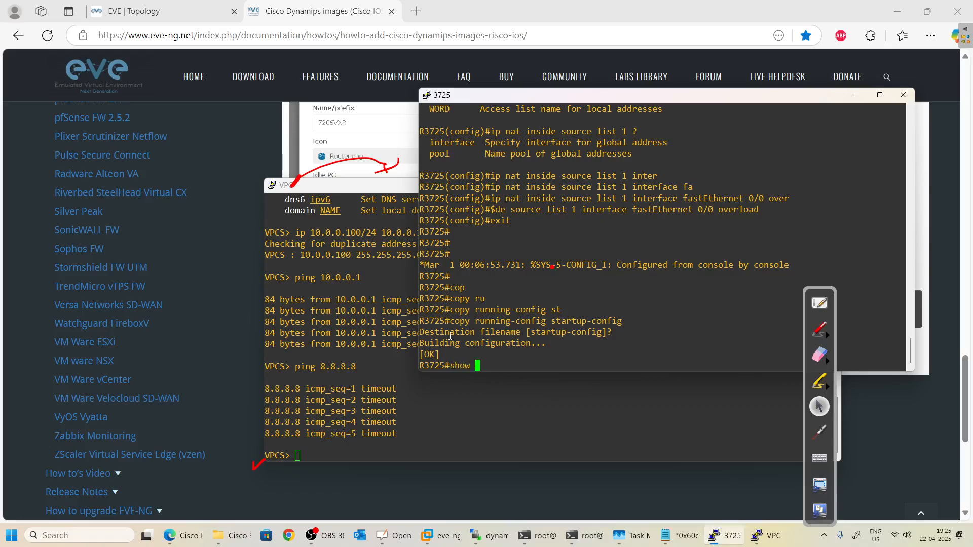
type("ip ")
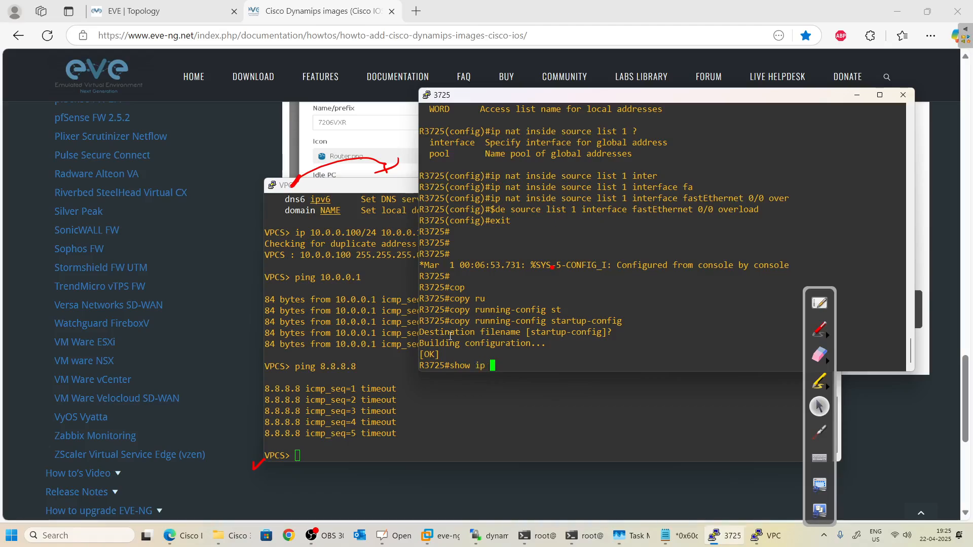
type("nat tra")
key("Tab")
key("Return")
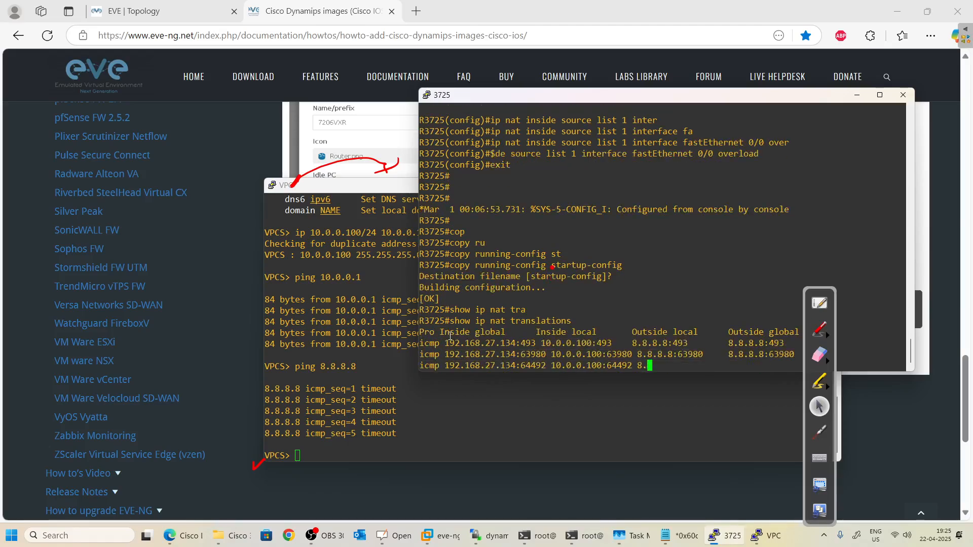
key("Return")
key("Return")
key("Return")
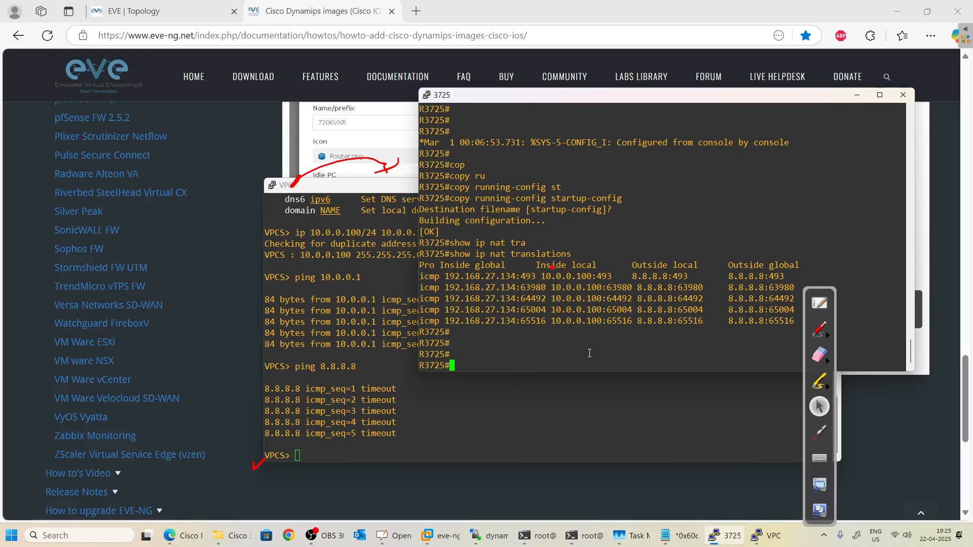
key("Return")
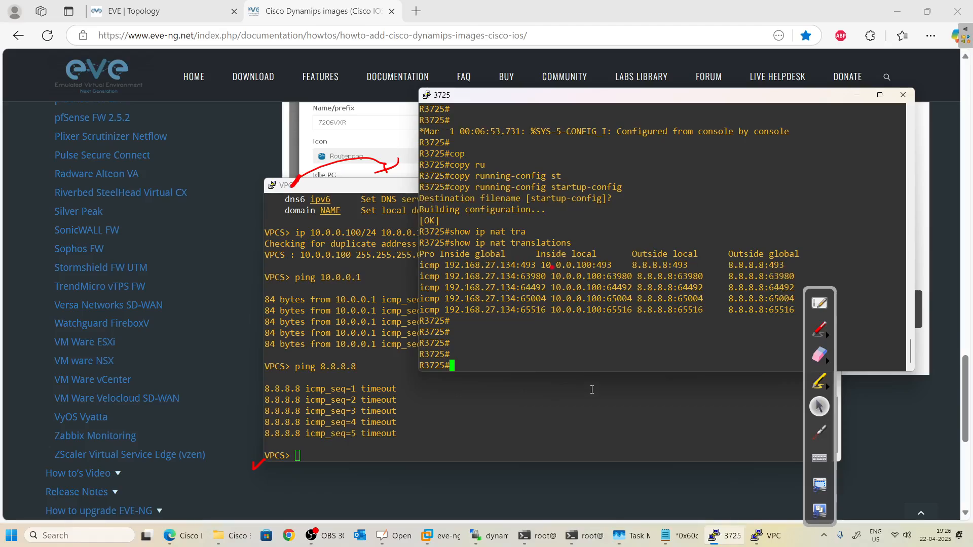